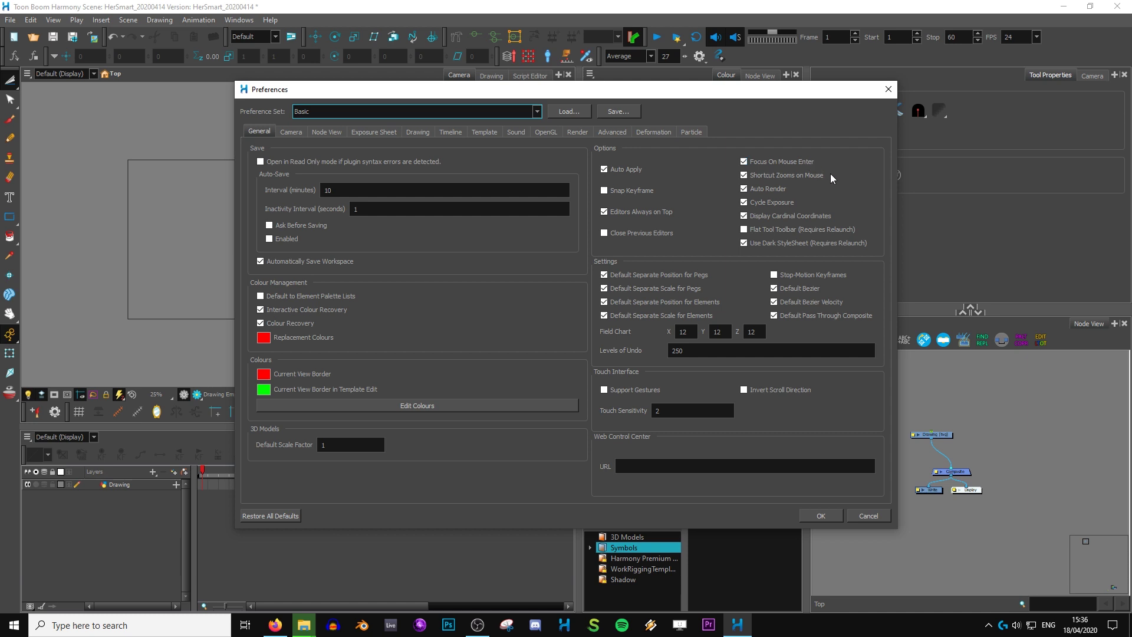
Examine the General and Node View preferences
{"action": "left_click_drag", "start_coordinate": [826, 90], "coordinate": [729, 116]}
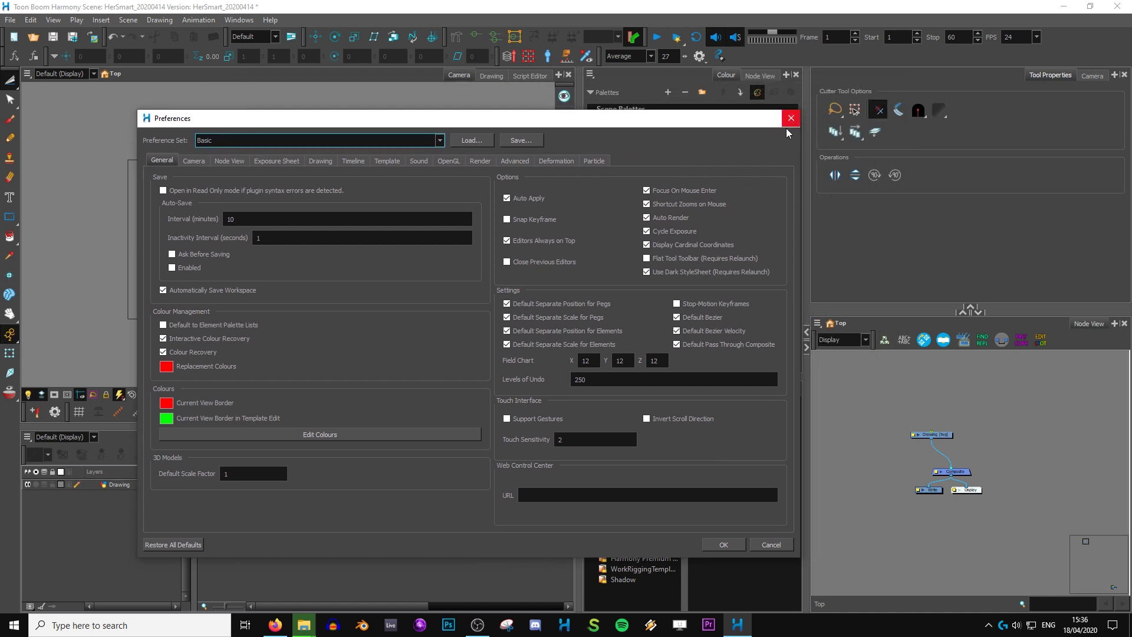
{"action": "left_click", "coordinate": [793, 116]}
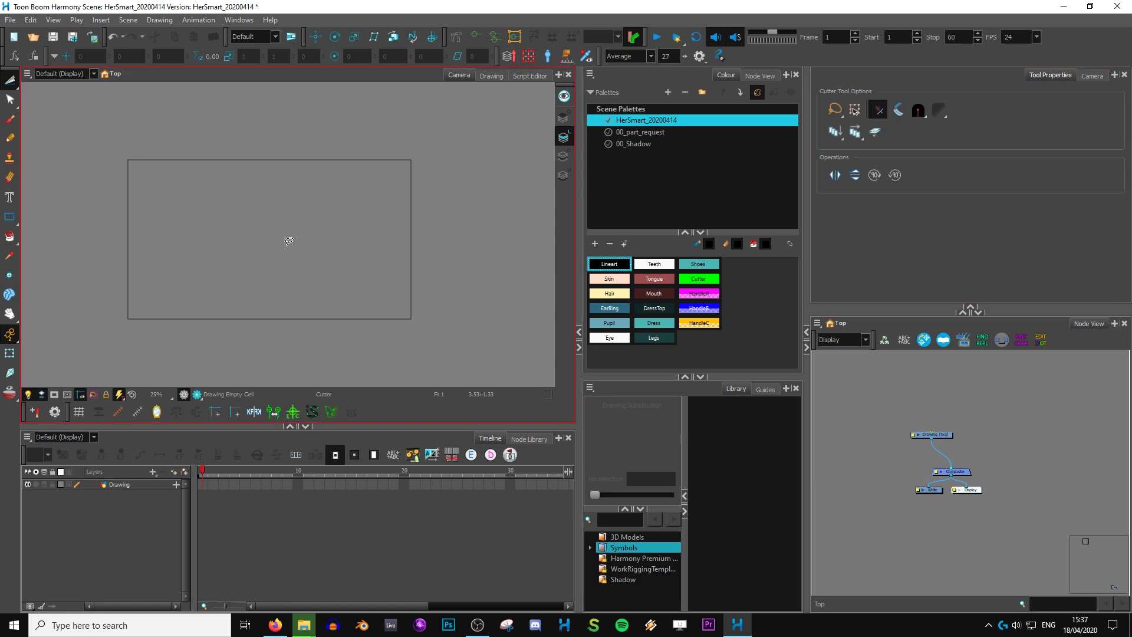
{"action": "left_click", "coordinate": [30, 19]}
{"action": "left_click", "coordinate": [54, 350]}
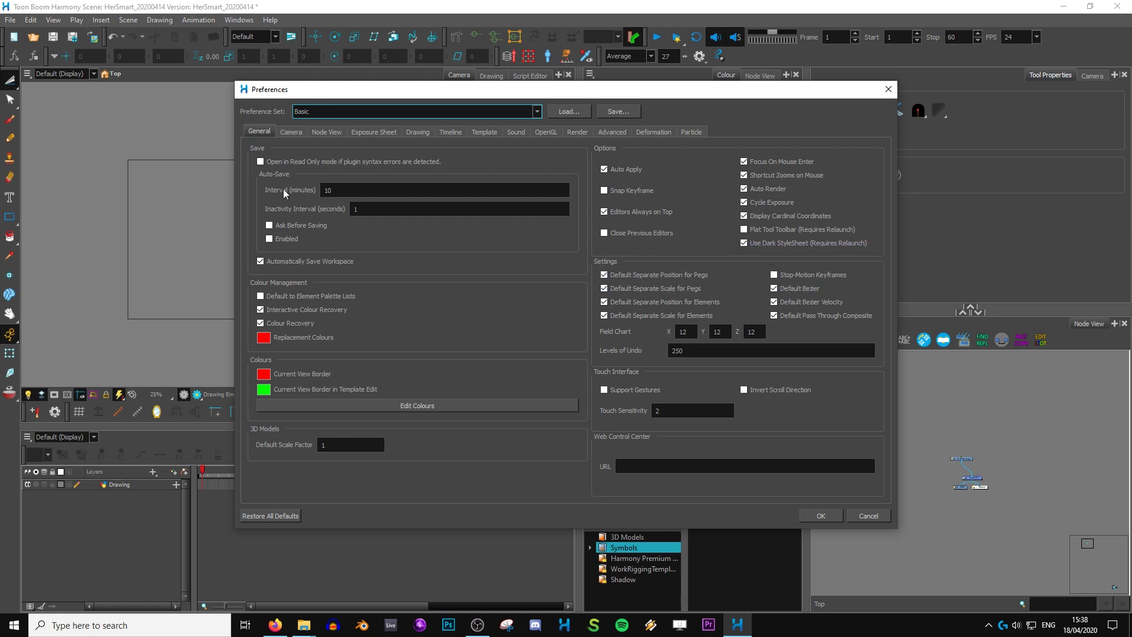
{"action": "left_click", "coordinate": [326, 131]}
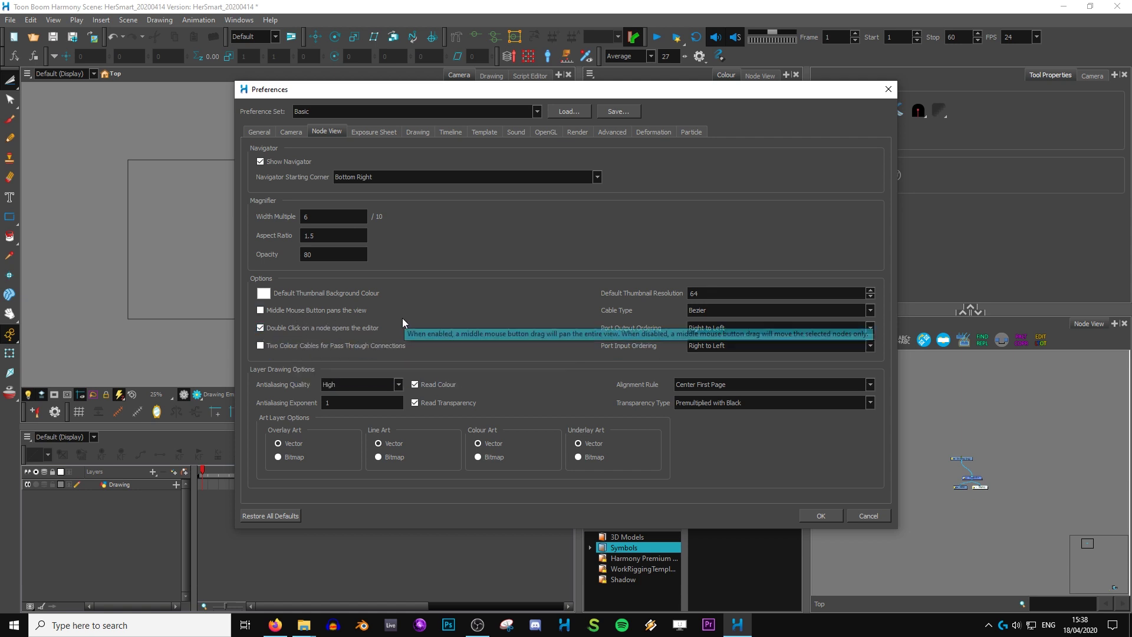
{"action": "left_click", "coordinate": [869, 517]}
Open the Drawing node's layer properties from the node view and close them after viewing the Transformation settings
{"action": "scroll", "coordinate": [976, 471], "scroll_direction": "up", "scroll_amount": 10}
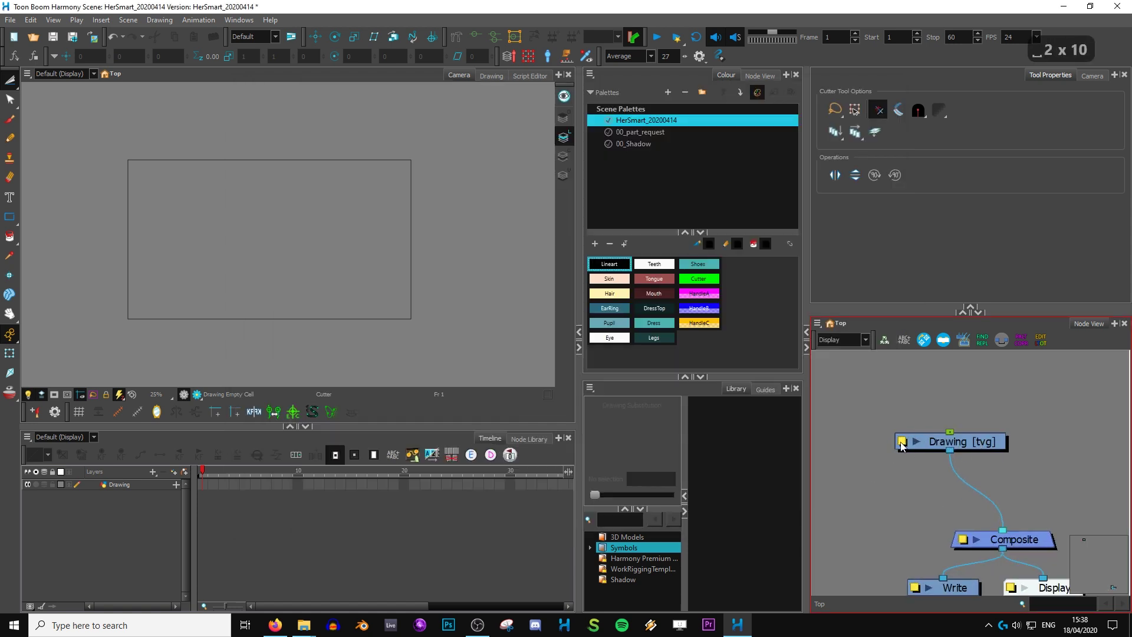
{"action": "double_click", "coordinate": [901, 446]}
{"action": "left_click", "coordinate": [502, 197]}
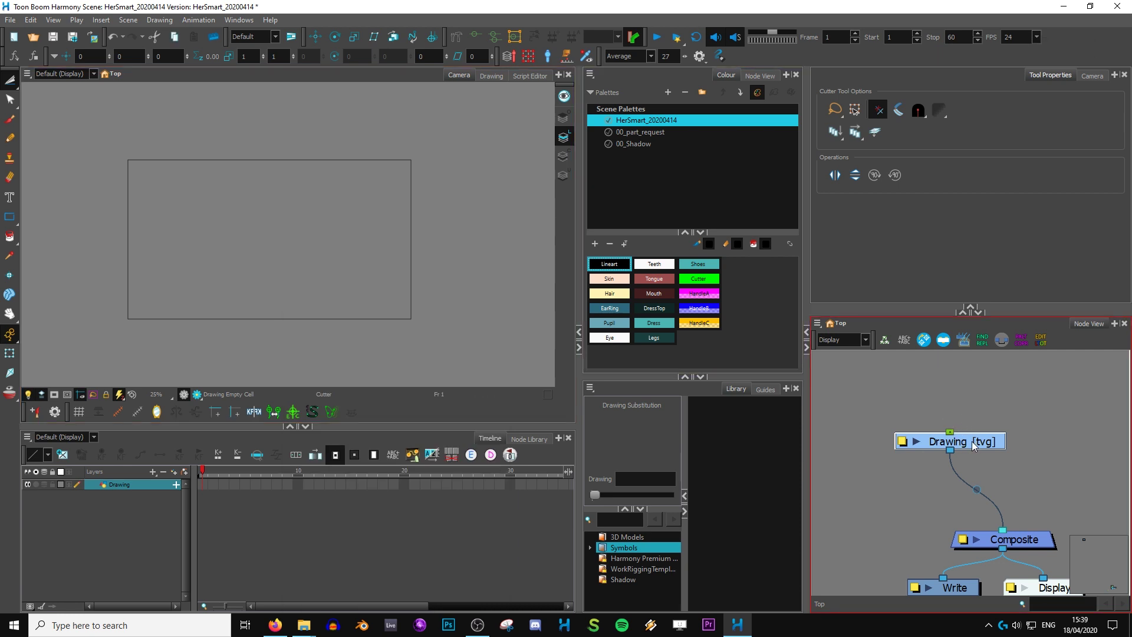
{"action": "double_click", "coordinate": [972, 445]}
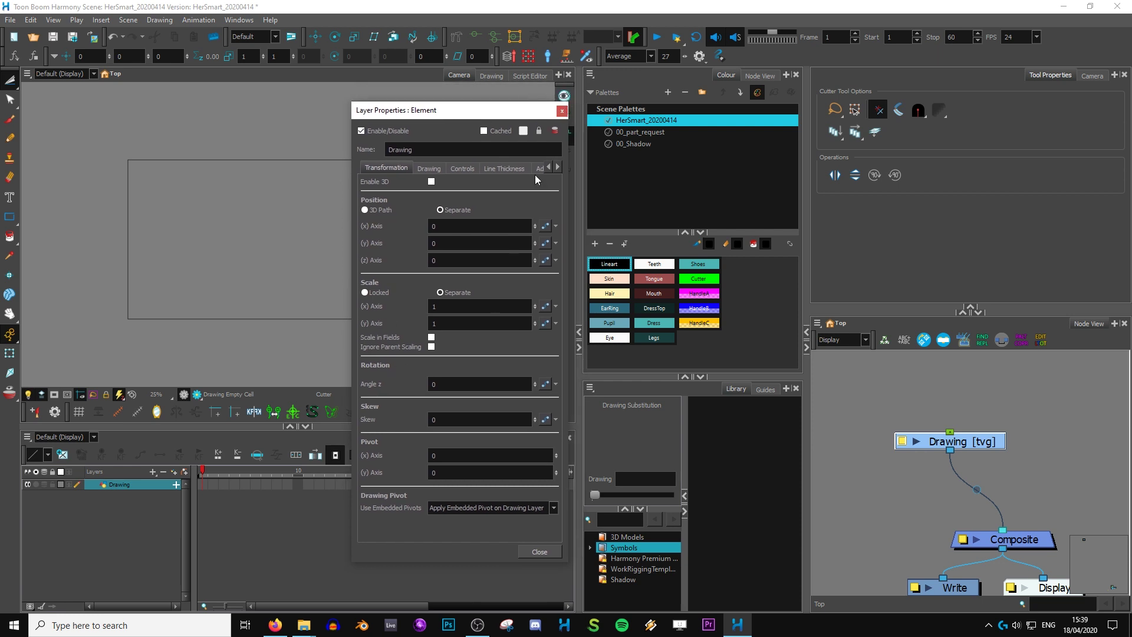
{"action": "left_click", "coordinate": [562, 112]}
Examine the Timeline preferences
{"action": "left_click", "coordinate": [29, 21]}
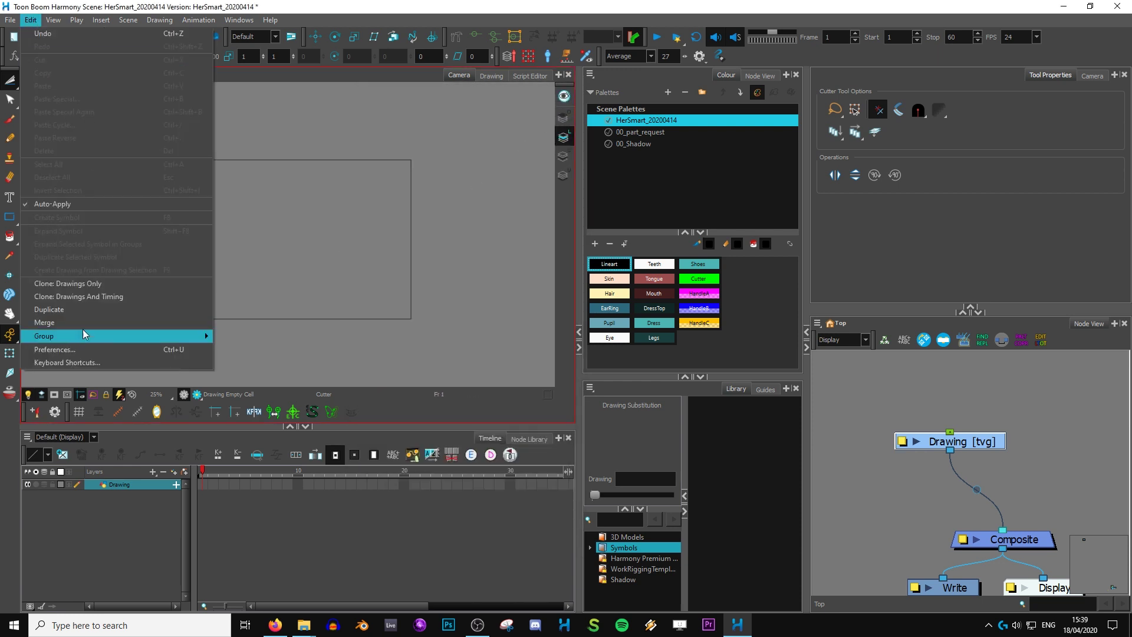
{"action": "left_click", "coordinate": [44, 348]}
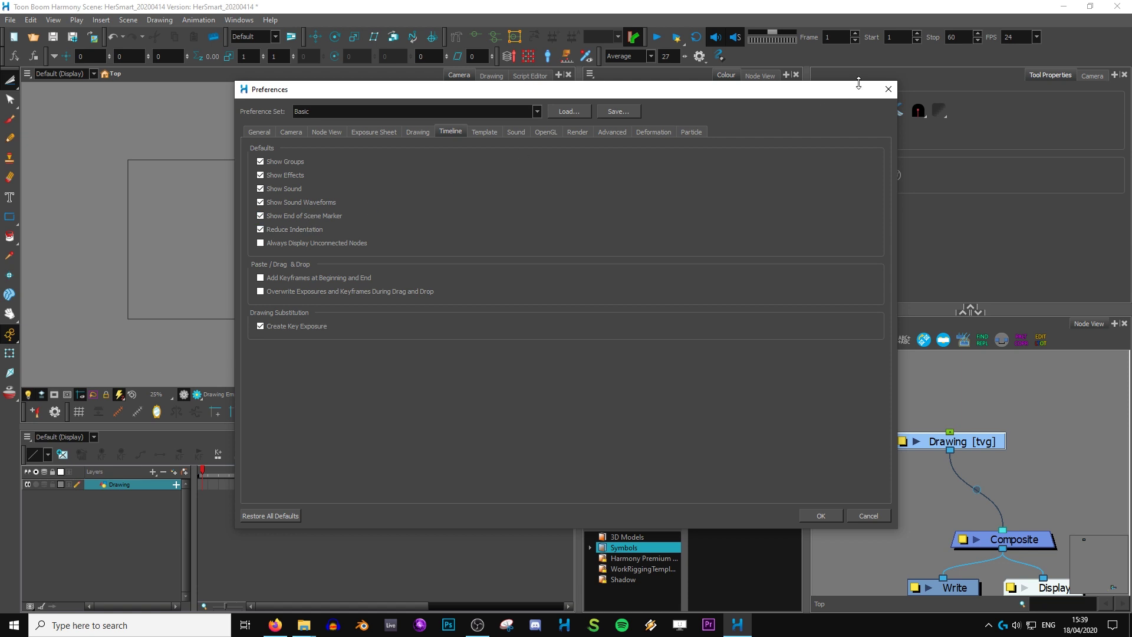
{"action": "left_click", "coordinate": [889, 90]}
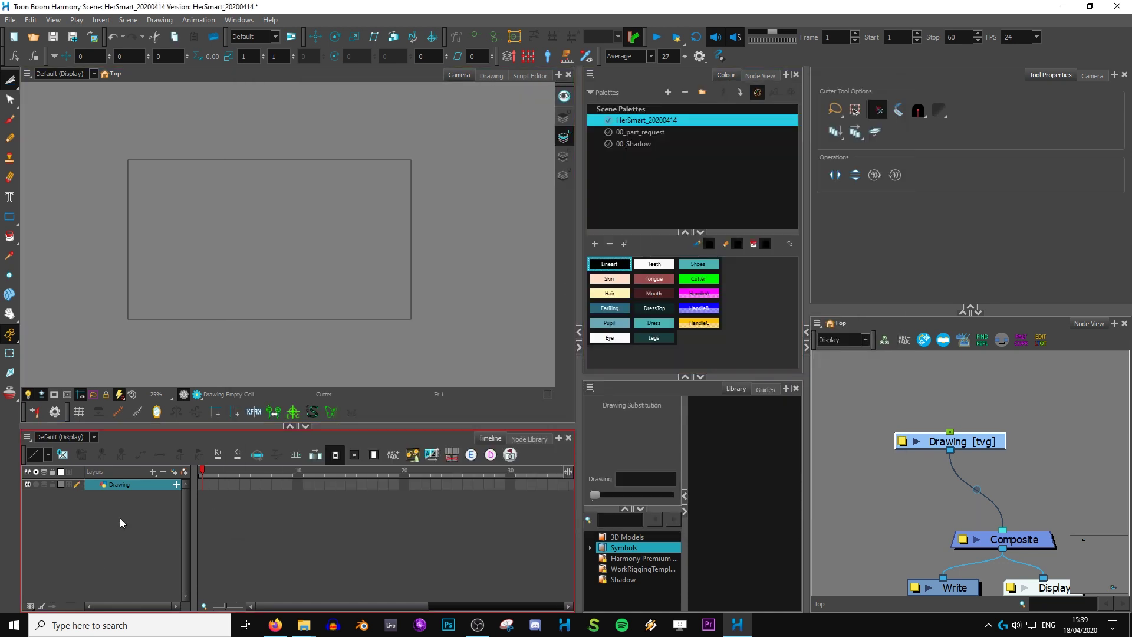
Enlarge the timeline and its layer list, and stack a chain of seven parent pegs above the Drawing node
{"action": "left_click_drag", "start_coordinate": [221, 426], "coordinate": [221, 413]}
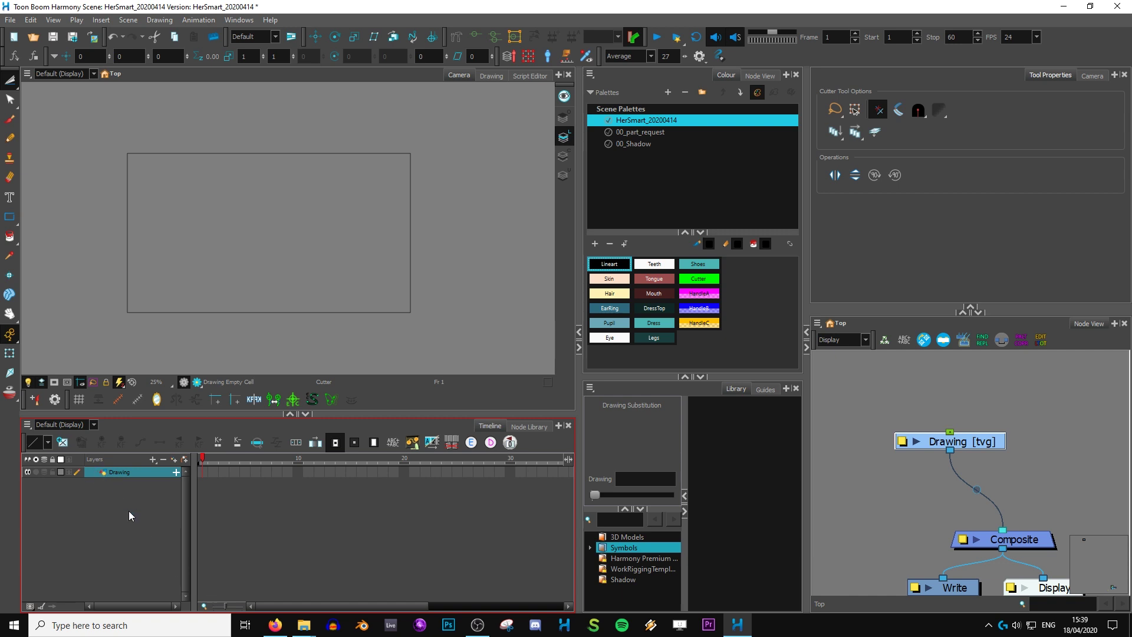
{"action": "left_click_drag", "start_coordinate": [193, 529], "coordinate": [283, 531]}
{"action": "left_click", "coordinate": [967, 443]}
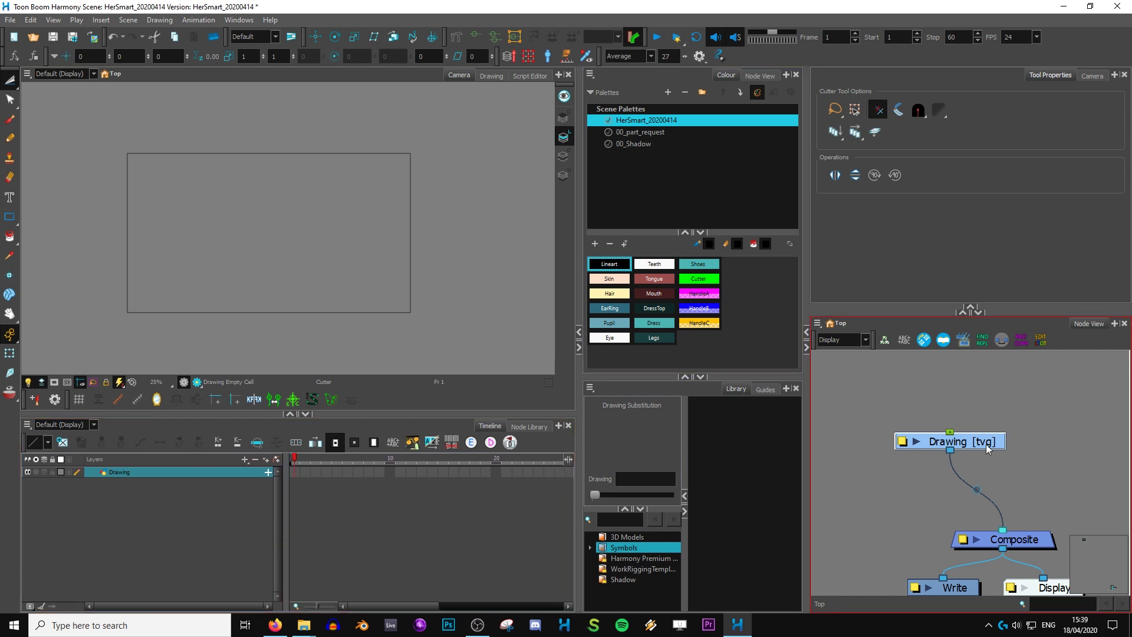
{"action": "key", "text": "alt+x"}
{"action": "key", "text": "alt+x"}
{"action": "key", "text": "alt+x"}
{"action": "key", "text": "alt+x"}
{"action": "key", "text": "alt+x"}
{"action": "key", "text": "alt+x"}
{"action": "key", "text": "alt+x"}
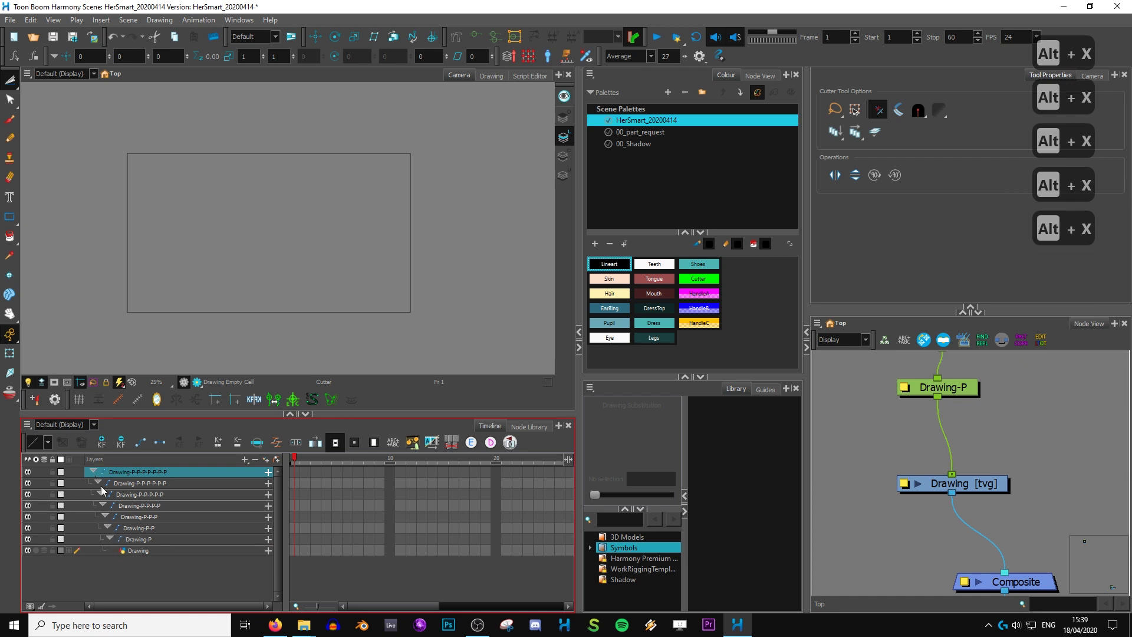
{"action": "key", "text": "F3"}
{"action": "key", "text": "F2"}
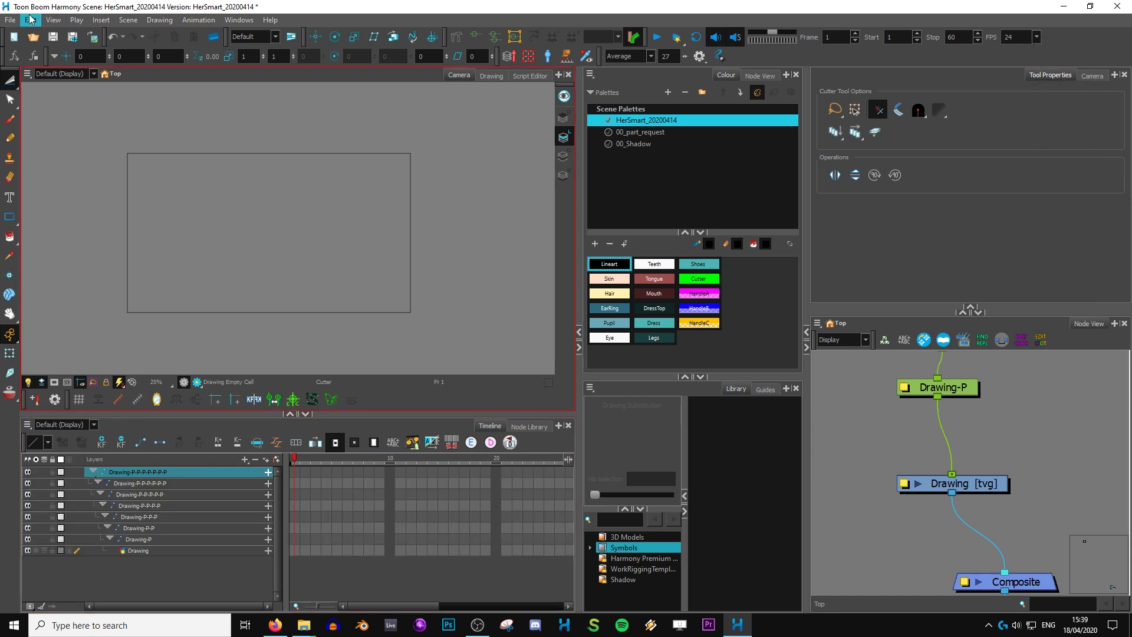
Turn off Reduce Indentation in the Timeline preferences and slightly narrow the timeline's layer list
{"action": "left_click", "coordinate": [31, 19]}
{"action": "left_click", "coordinate": [114, 352]}
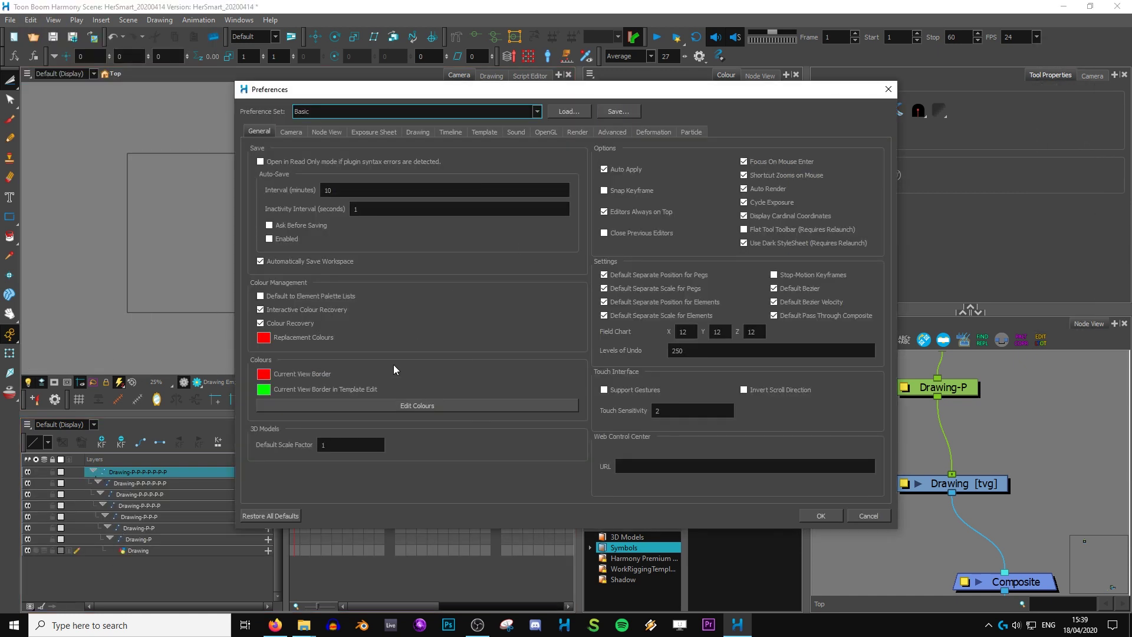
{"action": "left_click", "coordinate": [420, 131]}
{"action": "left_click", "coordinate": [451, 131]}
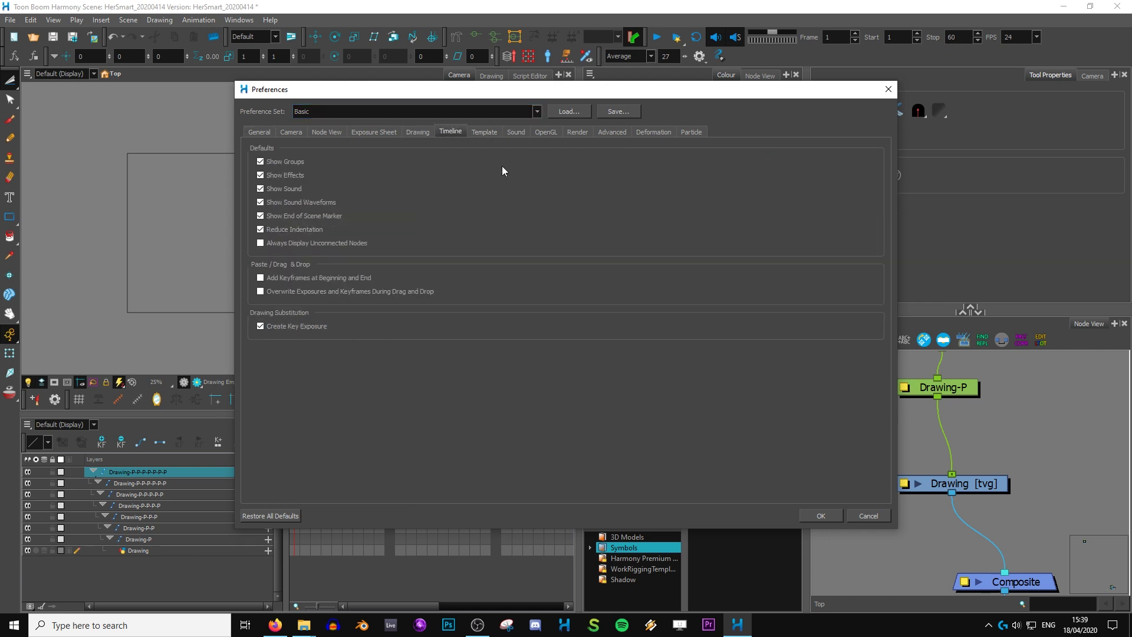
{"action": "left_click", "coordinate": [850, 518]}
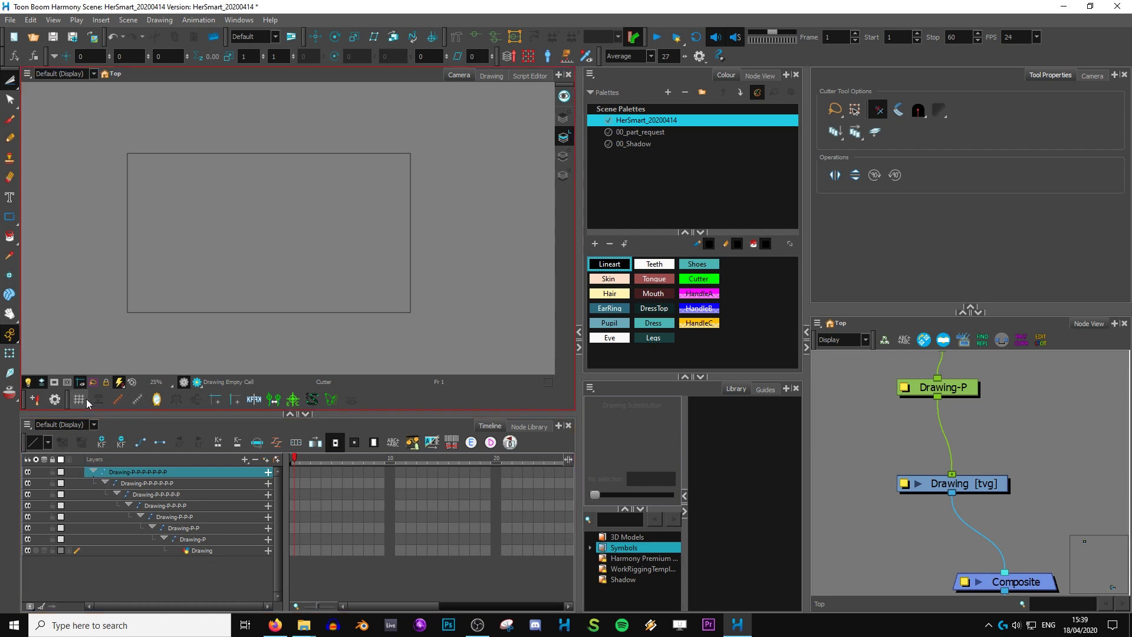
{"action": "left_click_drag", "start_coordinate": [282, 523], "coordinate": [250, 521]}
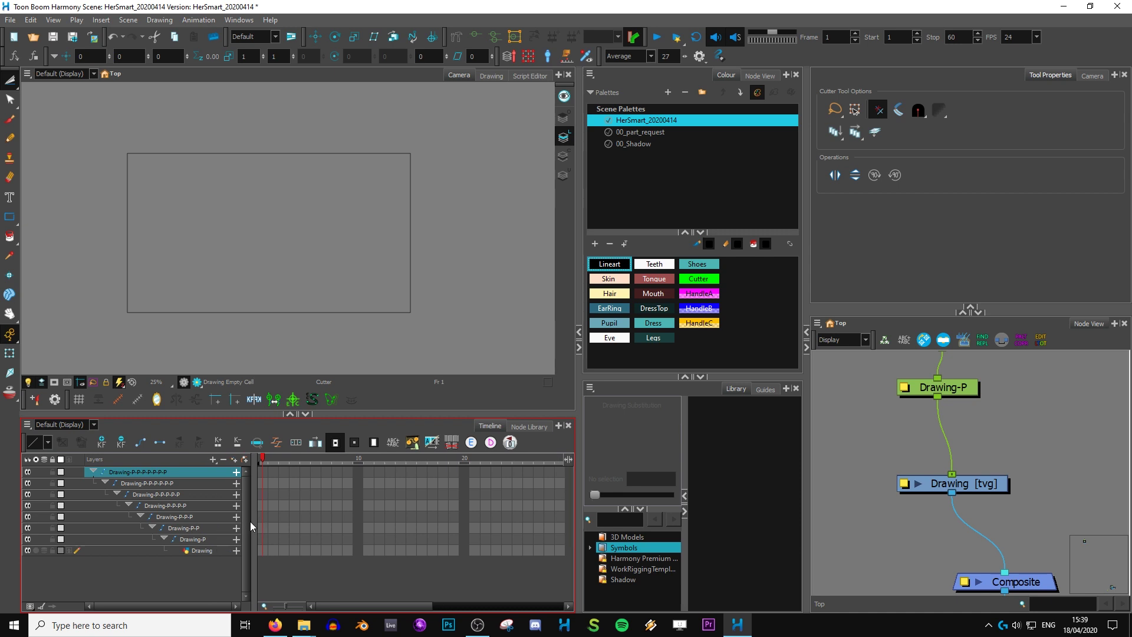
Examine the Advanced preferences, including Advanced Display and Support Overlay and Underlay Arts
{"action": "left_click", "coordinate": [30, 20]}
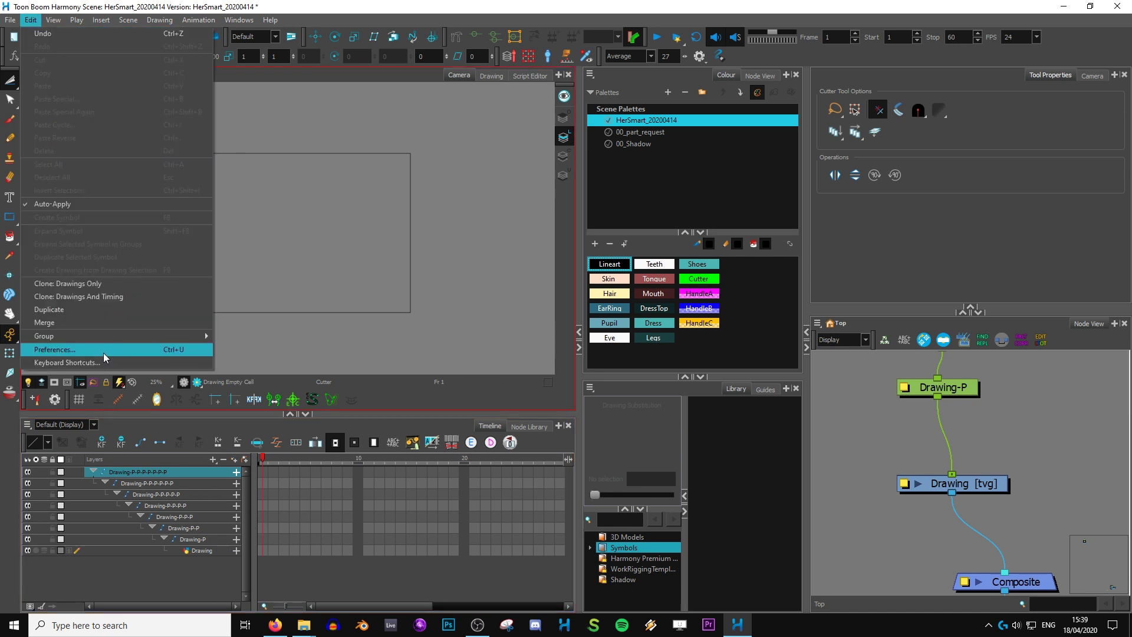
{"action": "left_click", "coordinate": [147, 352]}
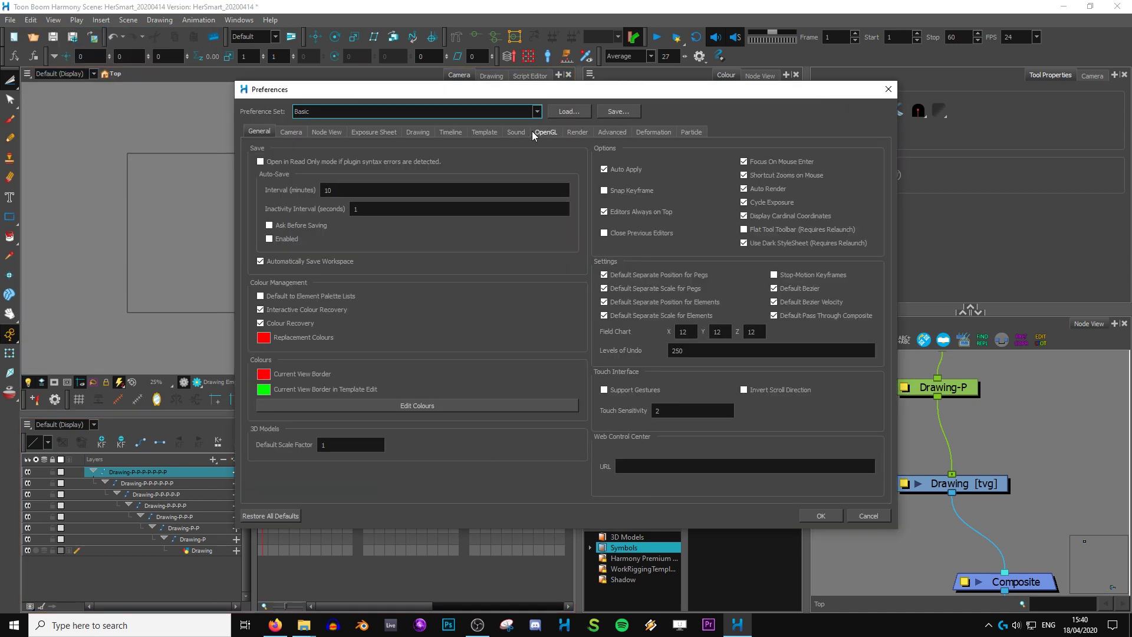
{"action": "left_click", "coordinate": [612, 131]}
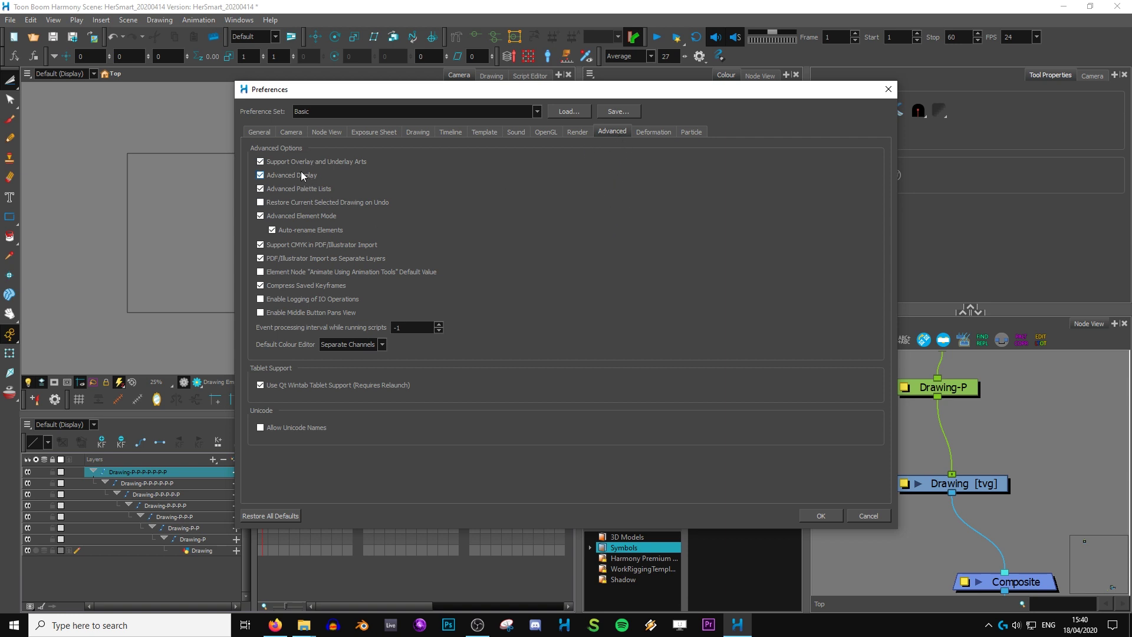
{"action": "left_click_drag", "start_coordinate": [421, 90], "coordinate": [461, 225]}
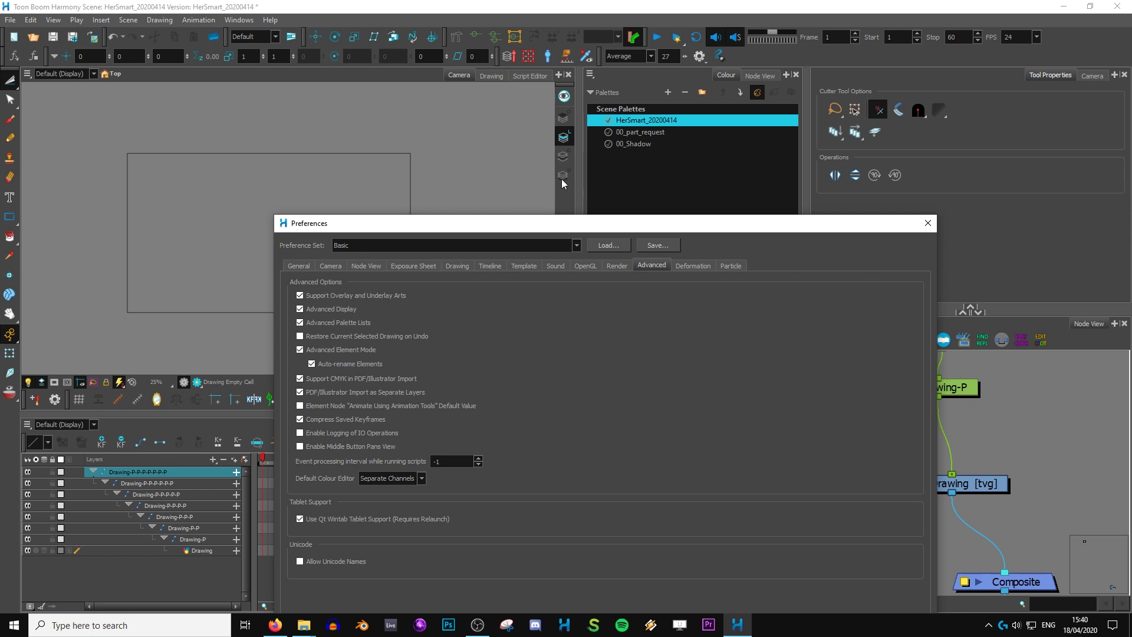
{"action": "left_click_drag", "start_coordinate": [549, 230], "coordinate": [572, 208]}
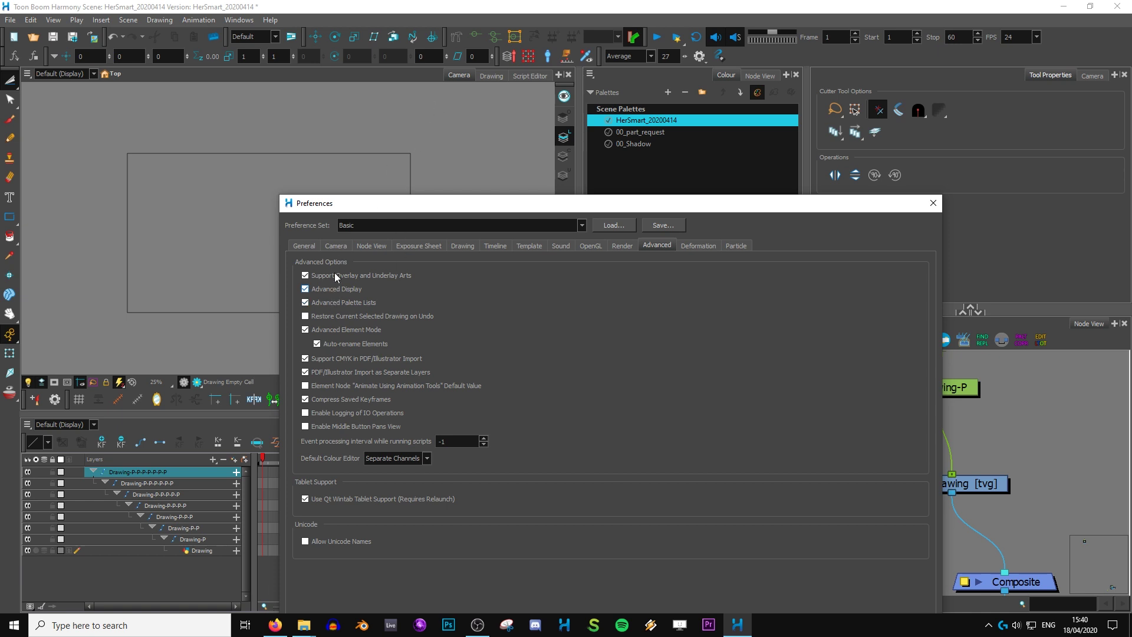
{"action": "left_click", "coordinate": [933, 203]}
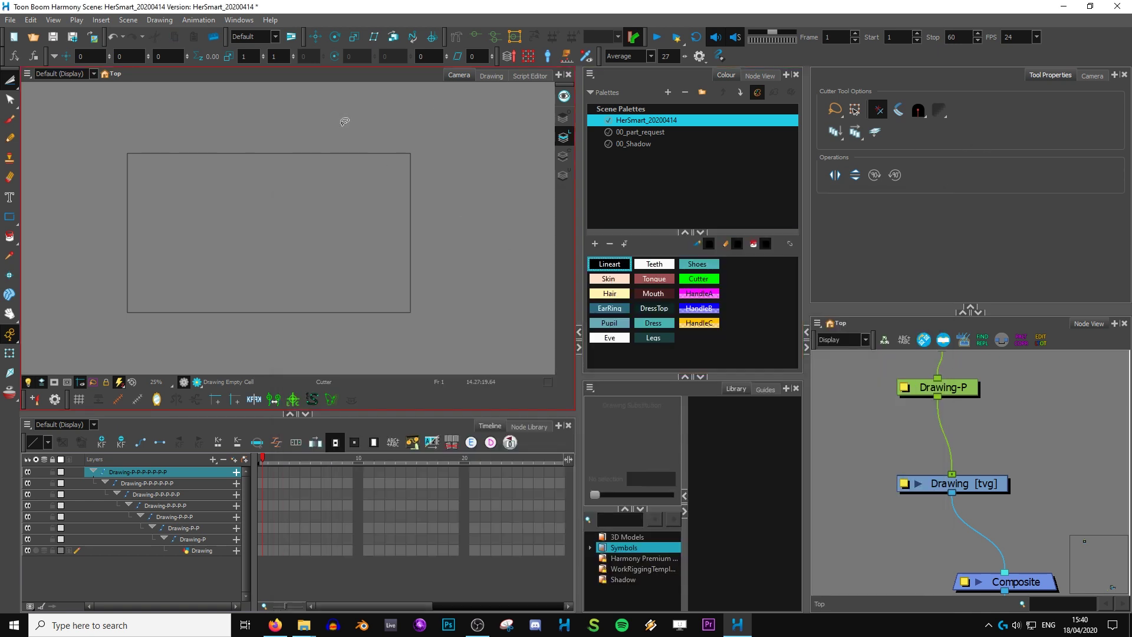
Bring up the second Camera view and check the display selection of both camera views
{"action": "left_click", "coordinate": [88, 74]}
{"action": "left_click", "coordinate": [80, 85]}
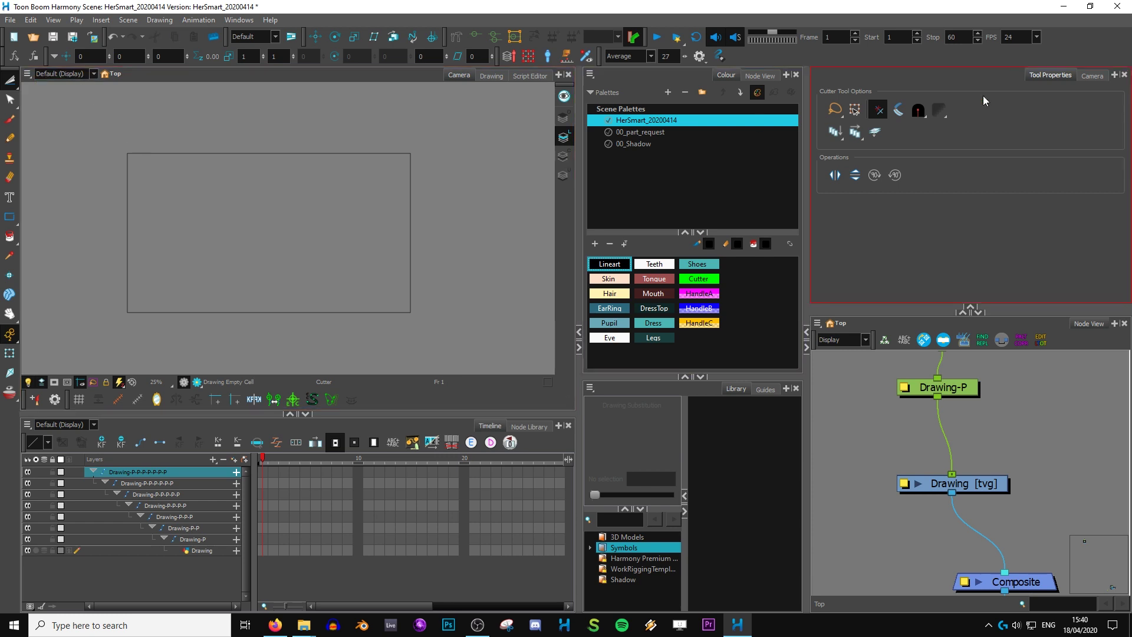
{"action": "left_click", "coordinate": [1092, 76]}
{"action": "left_click", "coordinate": [850, 74]}
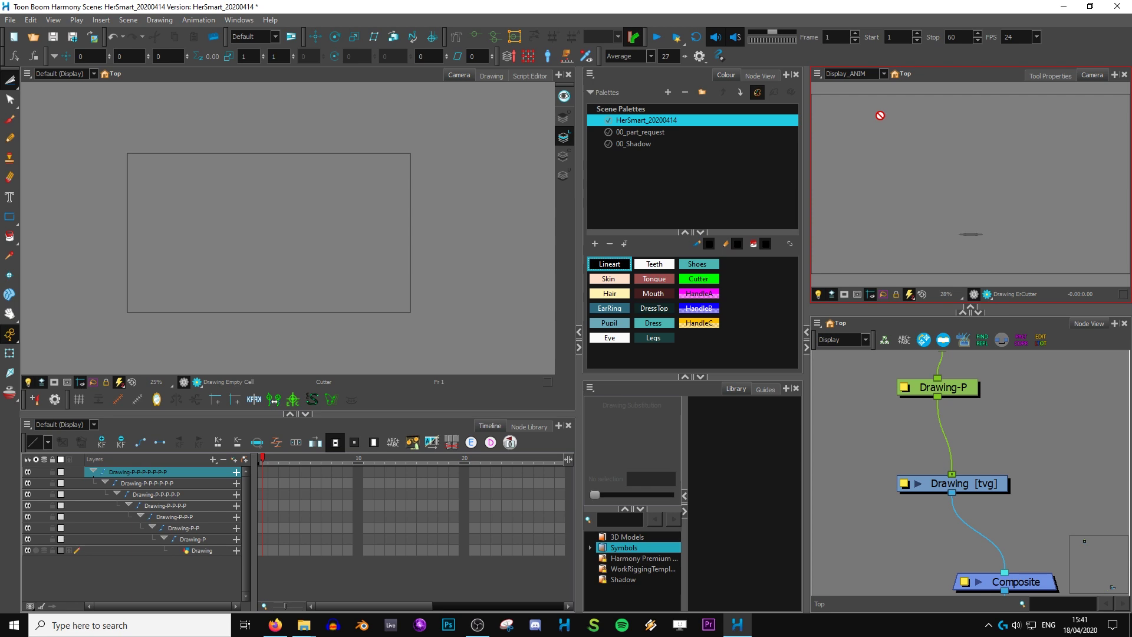
{"action": "key", "text": "space"}
{"action": "left_click_drag", "start_coordinate": [1001, 180], "coordinate": [995, 200]}
{"action": "key", "text": "1"}
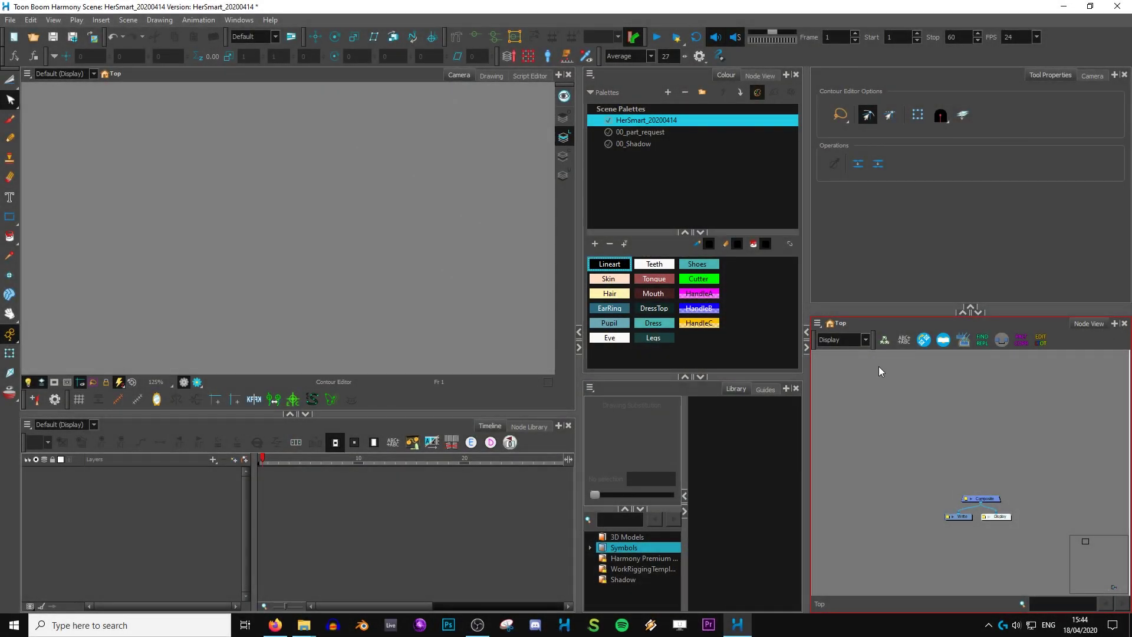
Show the contents of the work rigging templates folder in the library
{"action": "key", "text": "2"}
{"action": "key", "text": "2"}
{"action": "key", "text": "2"}
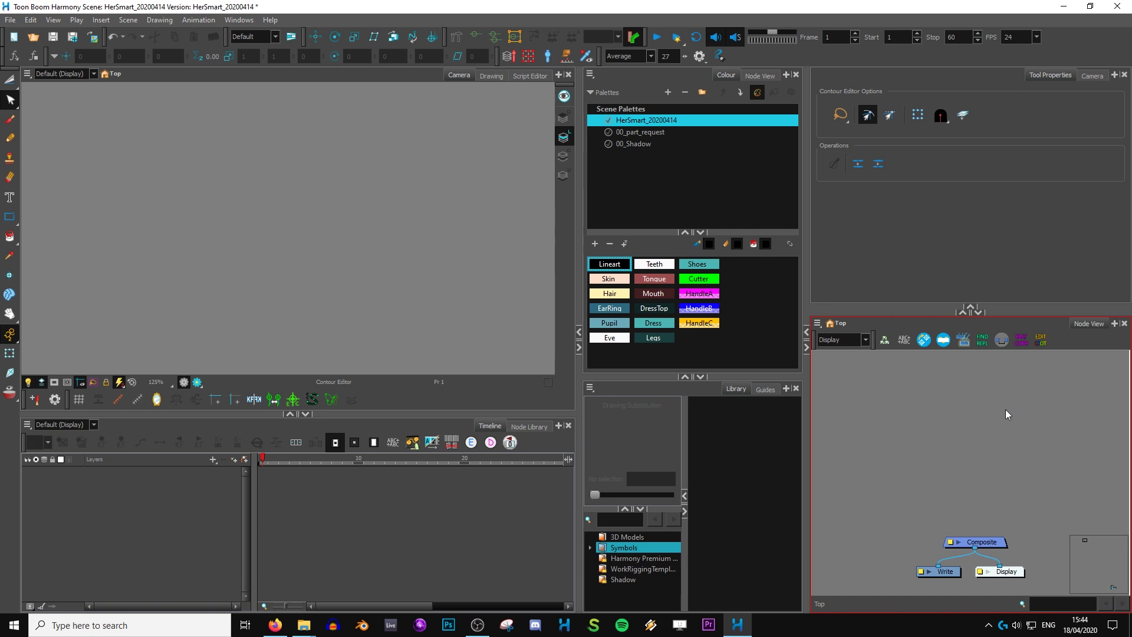
{"action": "key", "text": "space"}
{"action": "left_click_drag", "start_coordinate": [1021, 466], "coordinate": [992, 426]}
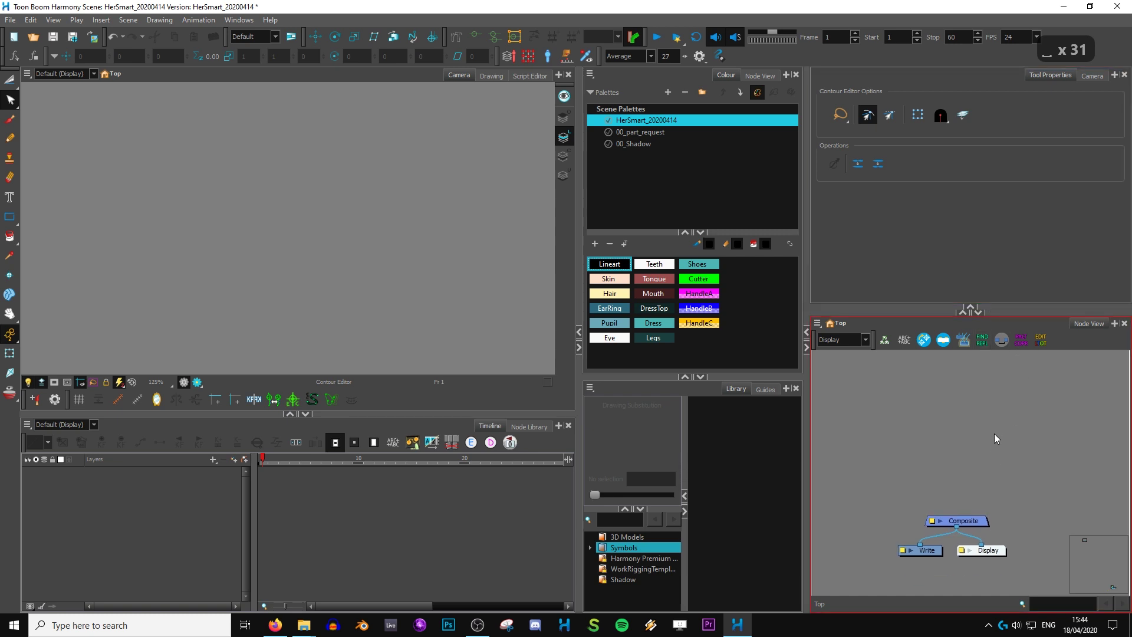
{"action": "left_click", "coordinate": [654, 578]}
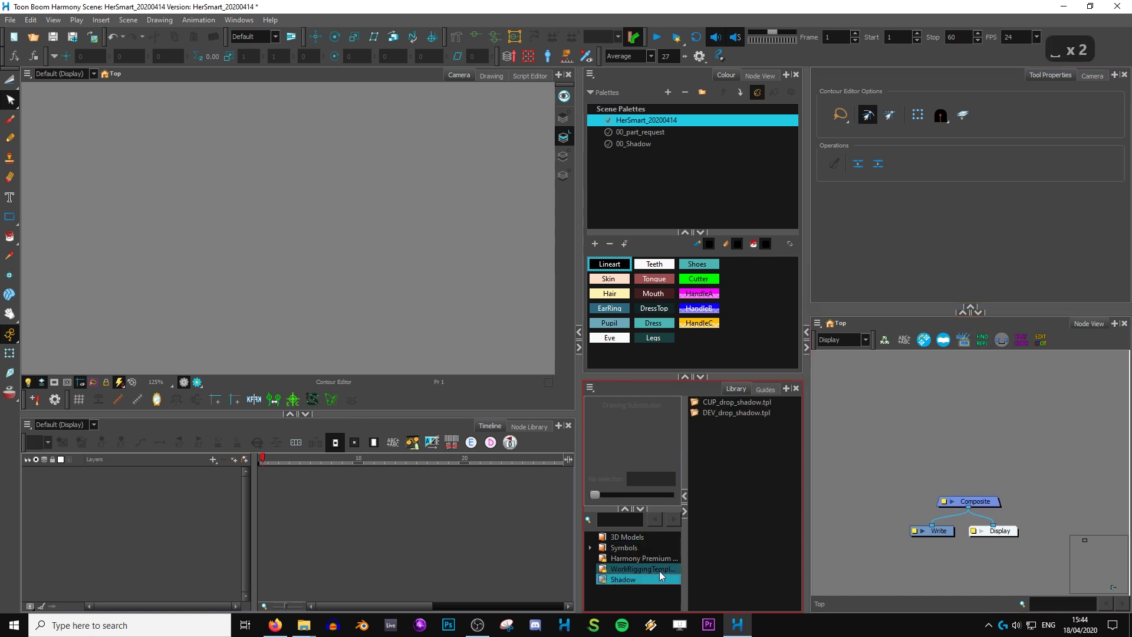
{"action": "left_click", "coordinate": [652, 568]}
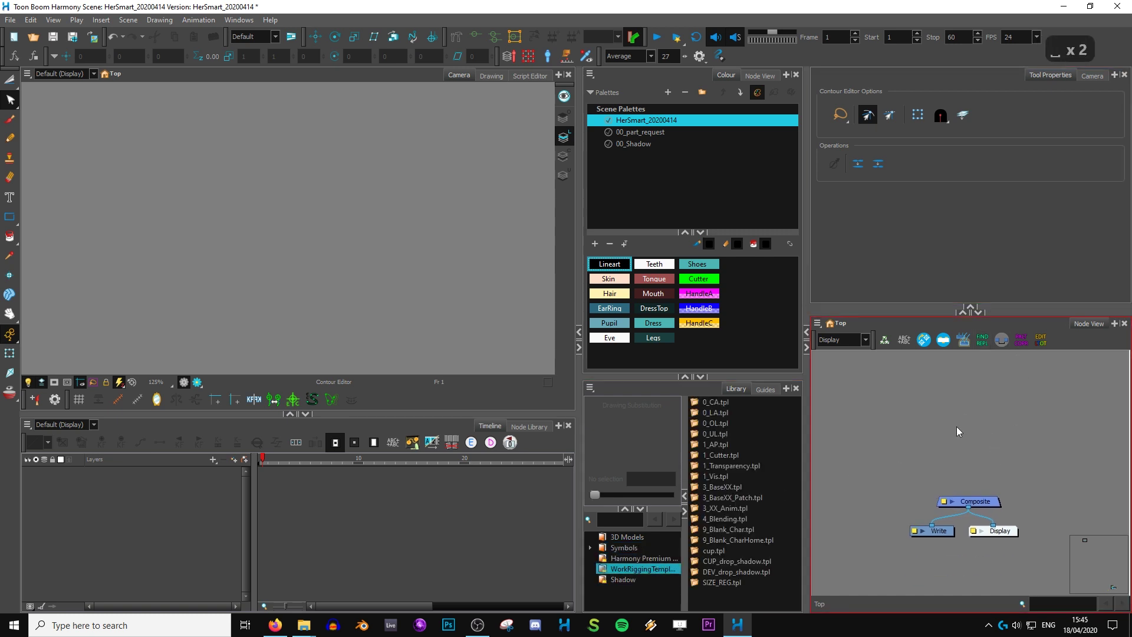
Add a new drawing node above the Composite node and connect it to the Composite
{"action": "key", "text": "ctrl+r"}
{"action": "left_click", "coordinate": [528, 355]}
{"action": "mouse_move", "coordinate": [1021, 473]}
{"action": "left_mouse_down"}
{"action": "mouse_move", "coordinate": [1009, 429]}
{"action": "mouse_move", "coordinate": [968, 500]}
{"action": "left_mouse_up"}
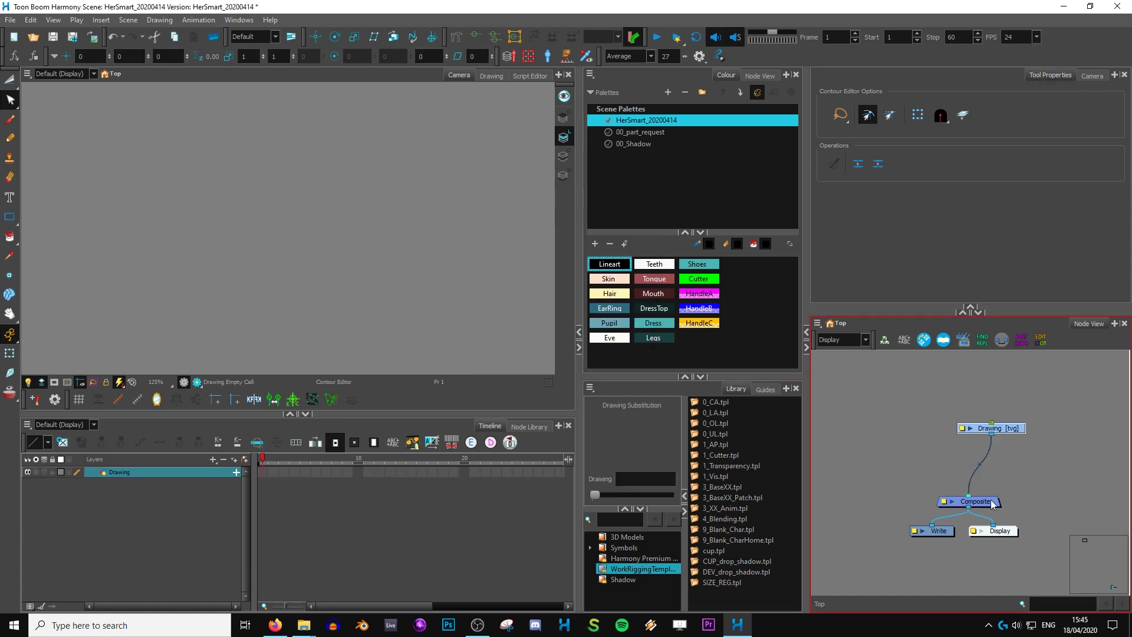
{"action": "key", "text": "2"}
{"action": "key", "text": "2"}
{"action": "key", "text": "2"}
{"action": "key", "text": "2"}
{"action": "key", "text": "2"}
{"action": "key", "text": "2"}
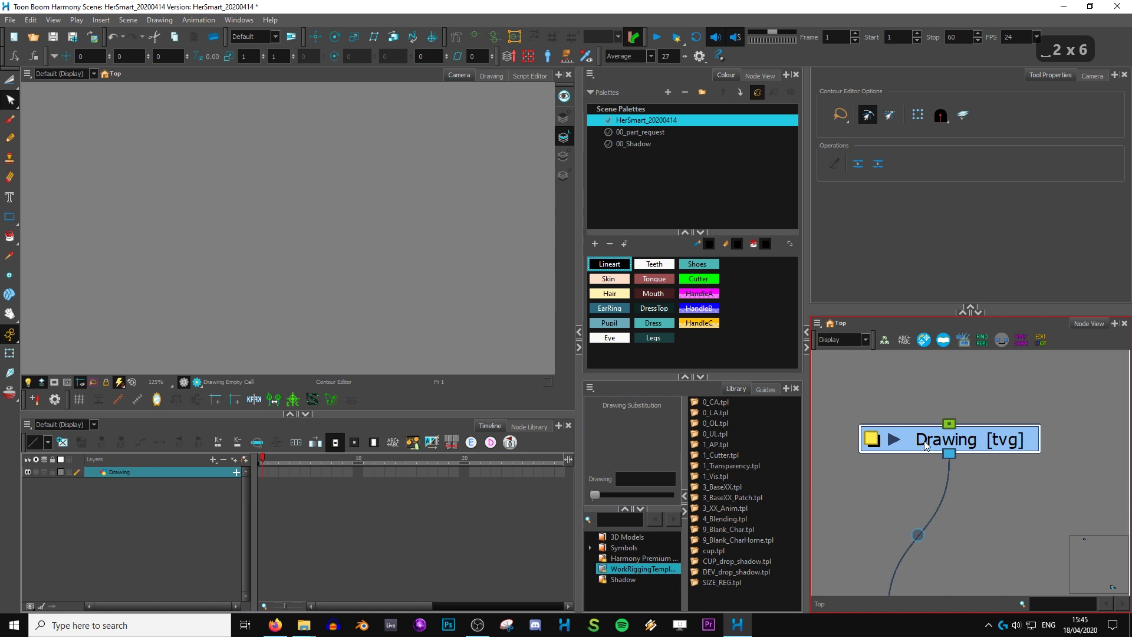
{"action": "key", "text": "1"}
{"action": "key", "text": "1"}
{"action": "key", "text": "1"}
{"action": "key", "text": "1"}
{"action": "key", "text": "1"}
{"action": "key", "text": "1"}
Deselect the first drawing node, add a second drawing node beside it and connect it to the Composite
{"action": "left_click", "coordinate": [1000, 438]}
{"action": "key", "text": "alt+t"}
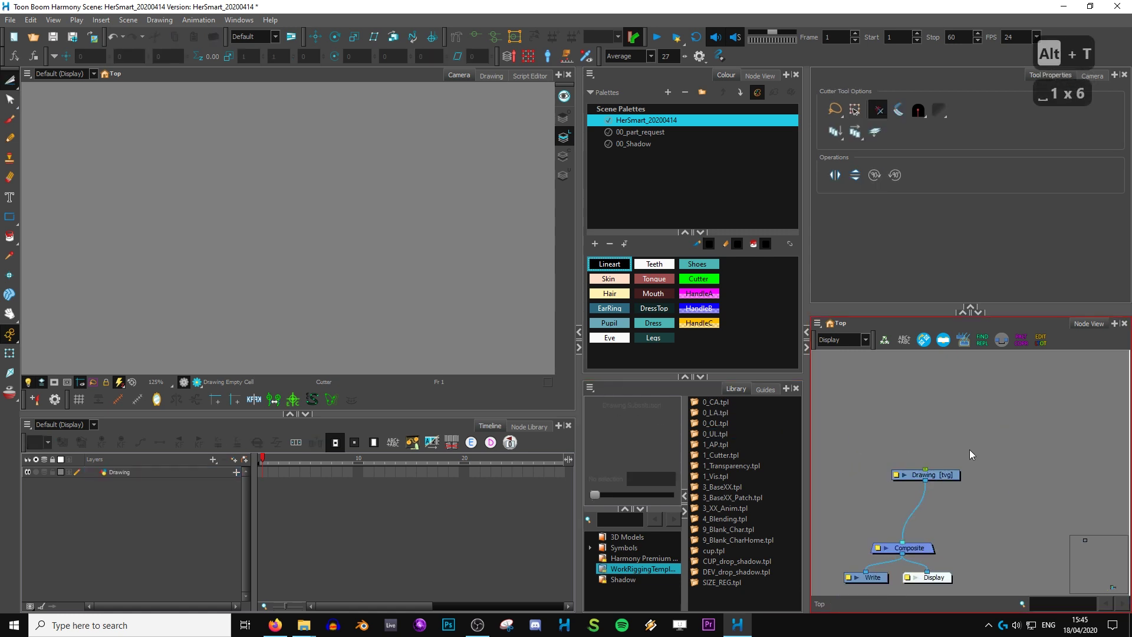
{"action": "key", "text": "ctrl+r"}
{"action": "key", "text": "ctrl+t"}
{"action": "left_click", "coordinate": [529, 355]}
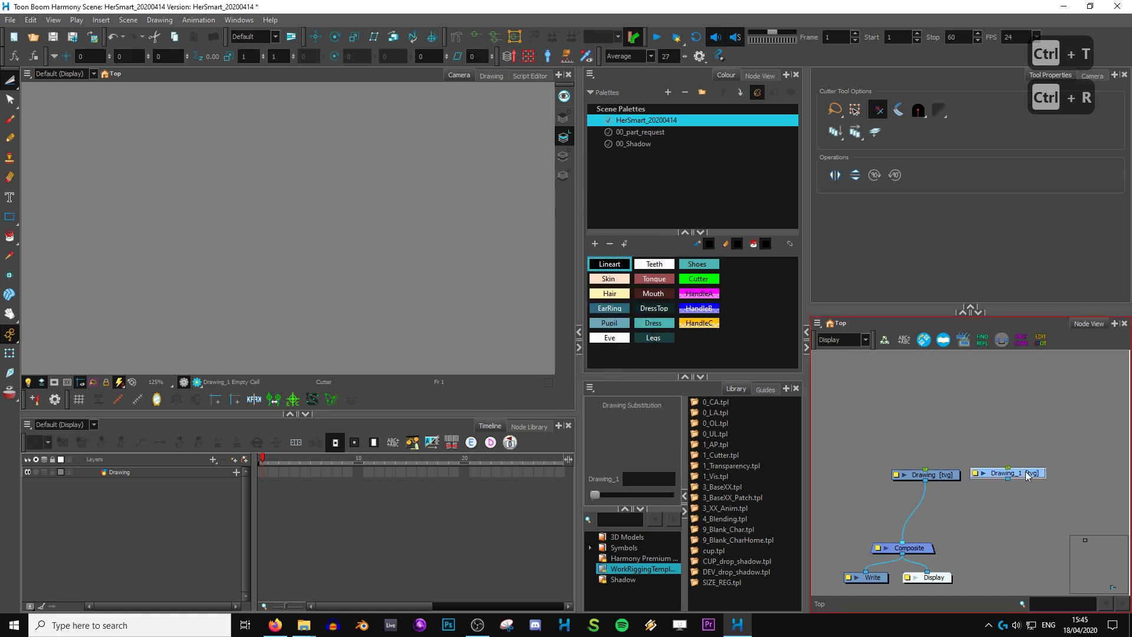
{"action": "left_click_drag", "start_coordinate": [1019, 452], "coordinate": [927, 546]}
{"action": "key", "text": "2"}
{"action": "key", "text": "2"}
{"action": "key", "text": "2"}
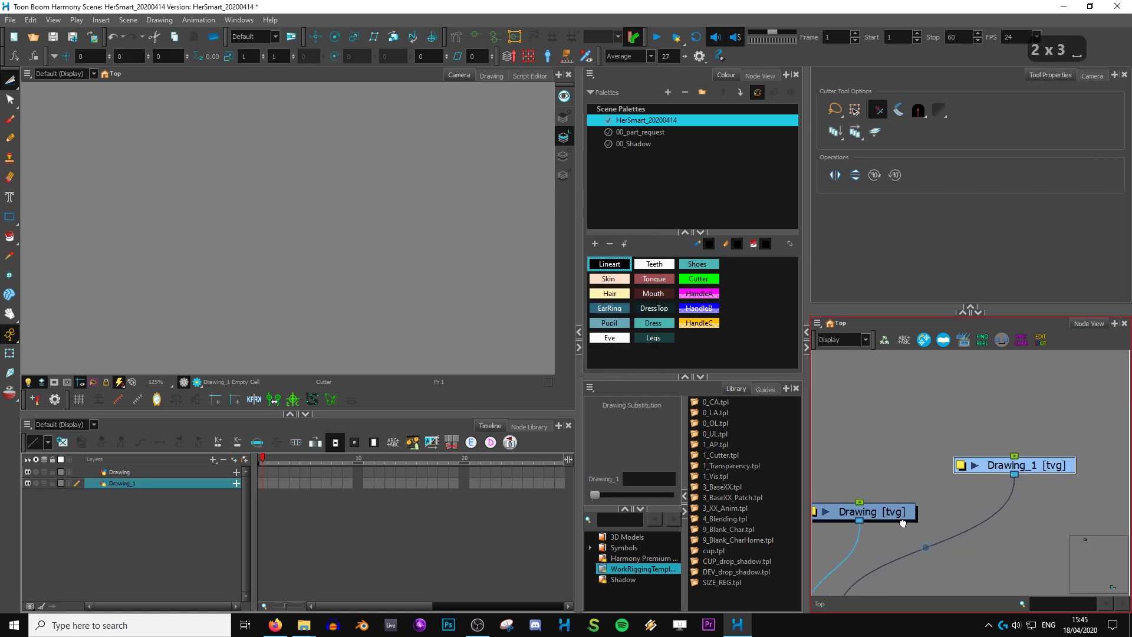
Select both drawing nodes and use find and replace to change "win" to "Rock" in their names
{"action": "left_click_drag", "start_coordinate": [1080, 420], "coordinate": [841, 560]}
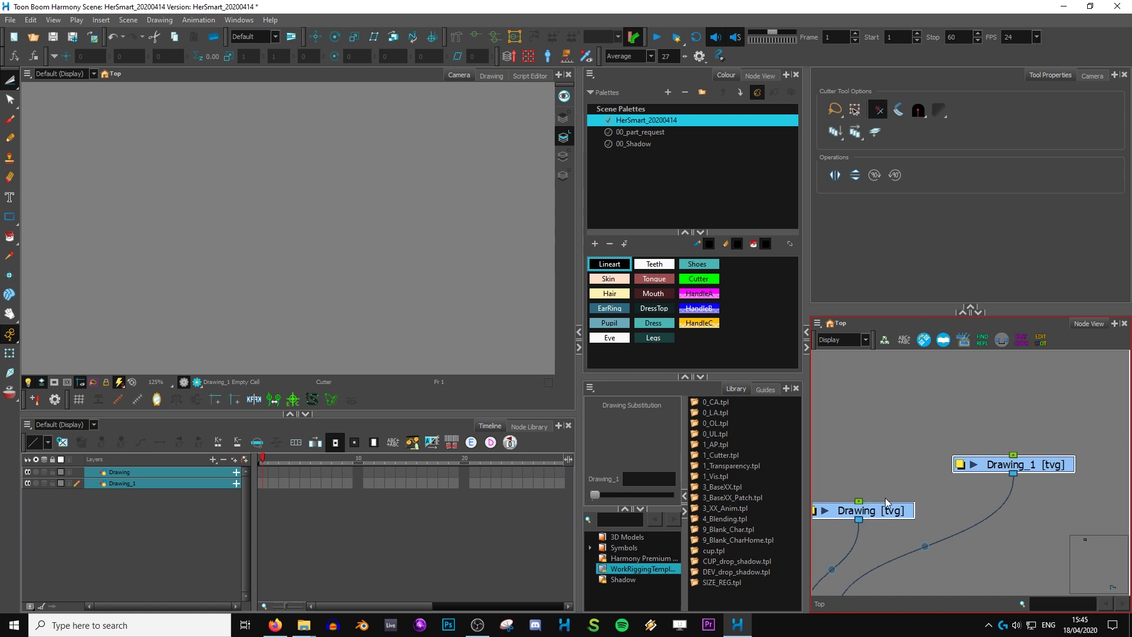
{"action": "left_click", "coordinate": [982, 339]}
{"action": "left_click", "coordinate": [580, 292]}
{"action": "type", "text": "win"}
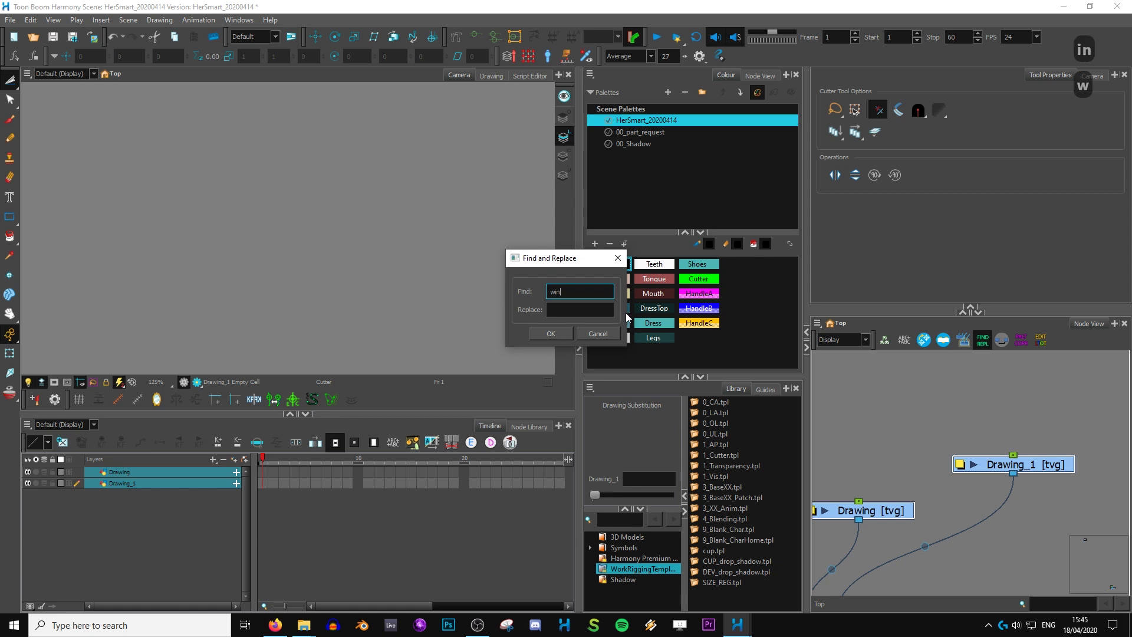
{"action": "left_click", "coordinate": [585, 310]}
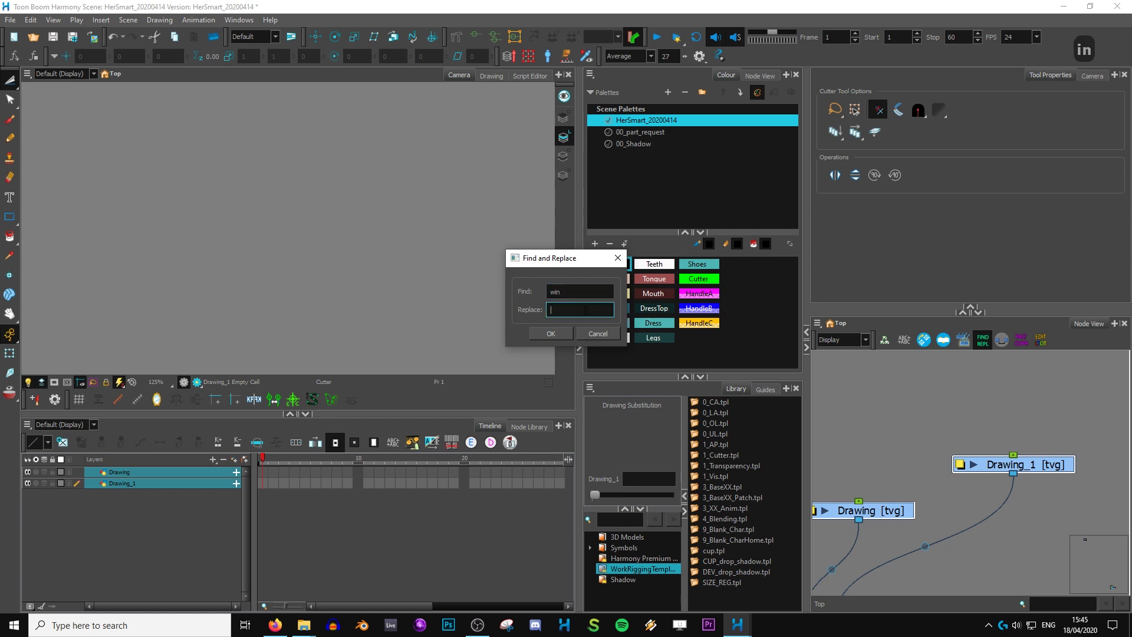
{"action": "type", "text": "Rock"}
{"action": "left_click", "coordinate": [551, 333]}
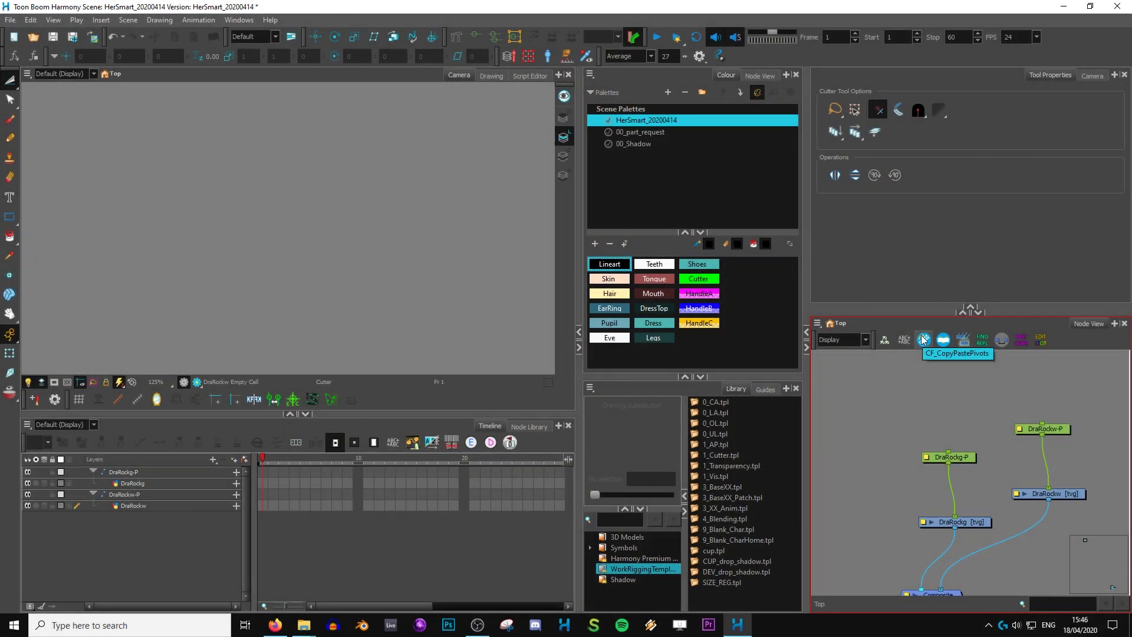
Sketch a looping round scribble in the middle of the camera frame on the DraRockg drawing
{"action": "key", "text": "space"}
{"action": "left_click_drag", "start_coordinate": [994, 482], "coordinate": [985, 457]}
{"action": "left_click", "coordinate": [966, 497]}
{"action": "key", "text": "1"}
{"action": "key", "text": "1"}
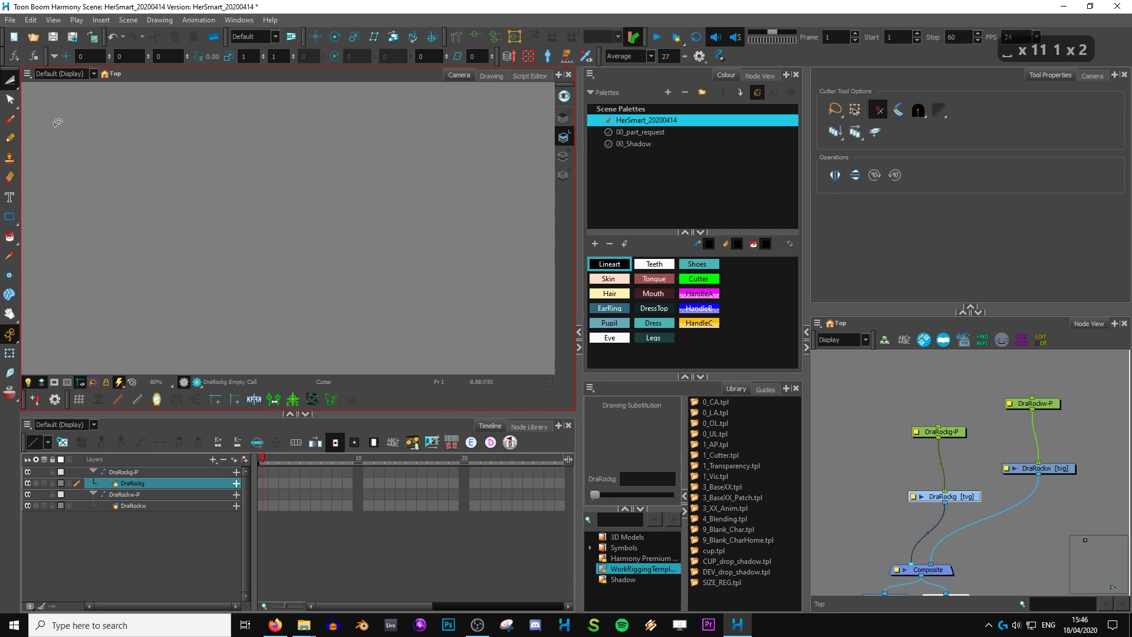
{"action": "key", "text": "1"}
{"action": "mouse_move", "coordinate": [254, 174]}
{"action": "left_mouse_down"}
{"action": "mouse_move", "coordinate": [264, 302]}
{"action": "mouse_move", "coordinate": [282, 178]}
{"action": "mouse_move", "coordinate": [284, 307]}
{"action": "mouse_move", "coordinate": [263, 265]}
{"action": "mouse_move", "coordinate": [303, 216]}
{"action": "left_mouse_up"}
{"action": "key", "text": "1"}
{"action": "key", "text": "1"}
Place the pivot of the DraRockg scribble on its right edge with the Rotate tool
{"action": "left_click", "coordinate": [10, 352]}
{"action": "left_click", "coordinate": [335, 36]}
{"action": "key", "text": "1"}
{"action": "key", "text": "1"}
{"action": "key", "text": "2"}
{"action": "key", "text": "2"}
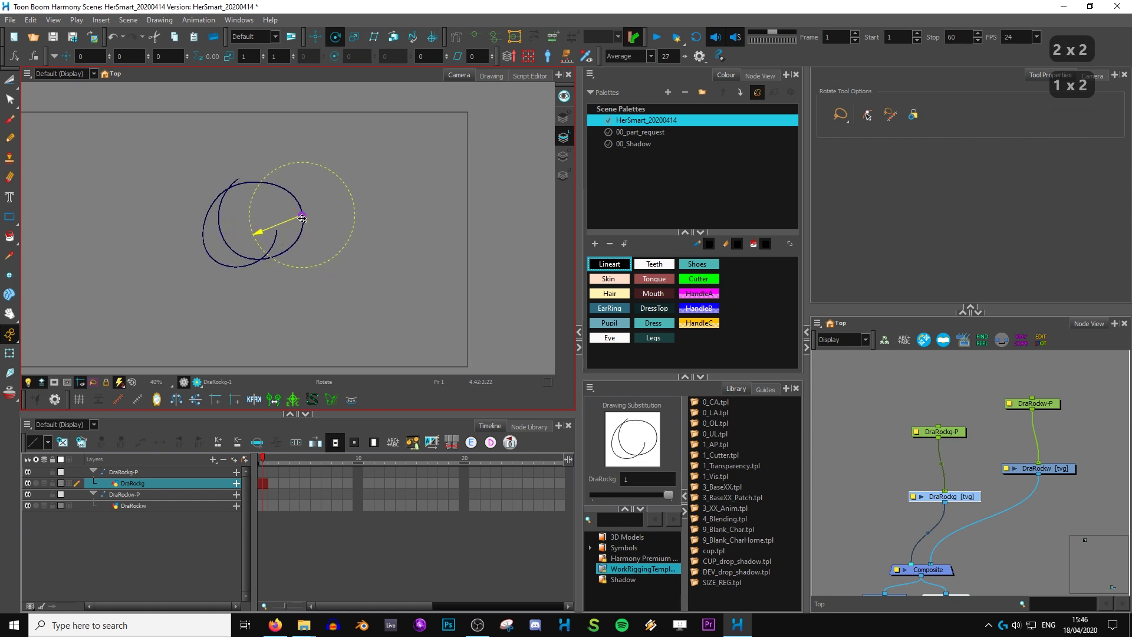
Select the DraRockg-P peg and open its layer properties to check the pivot
{"action": "left_click", "coordinate": [10, 354]}
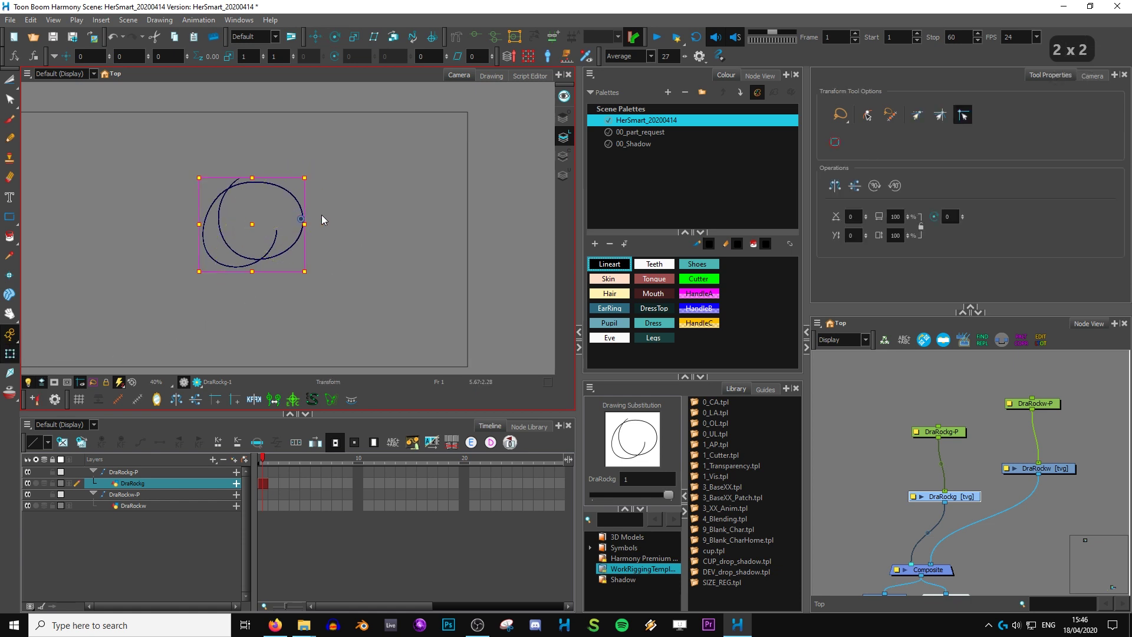
{"action": "left_click", "coordinate": [938, 432]}
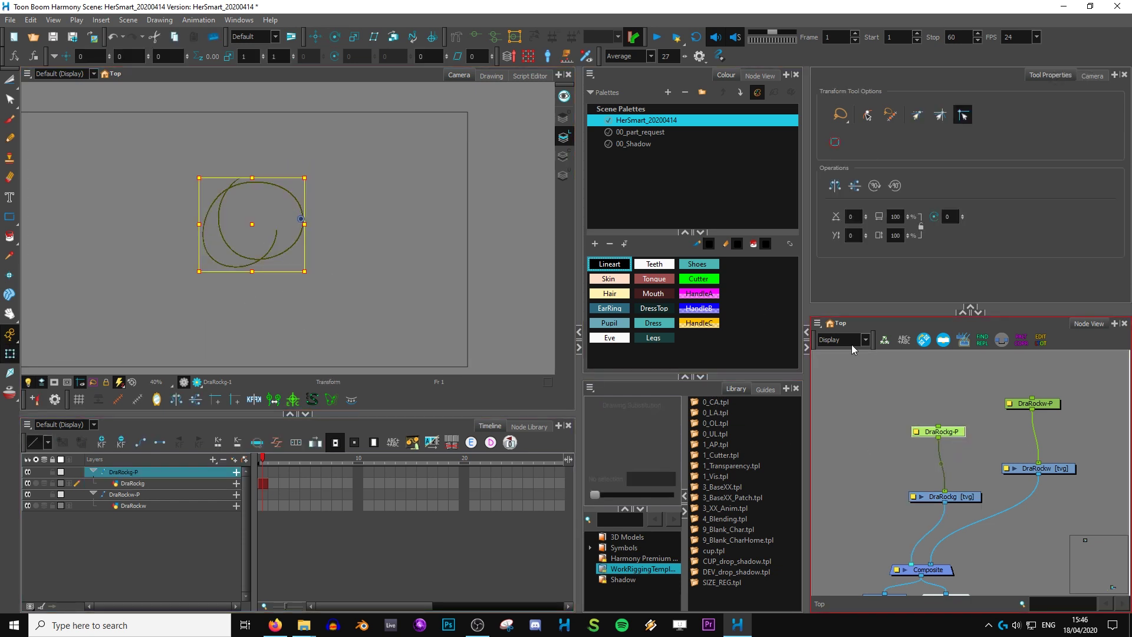
{"action": "double_click", "coordinate": [956, 431]}
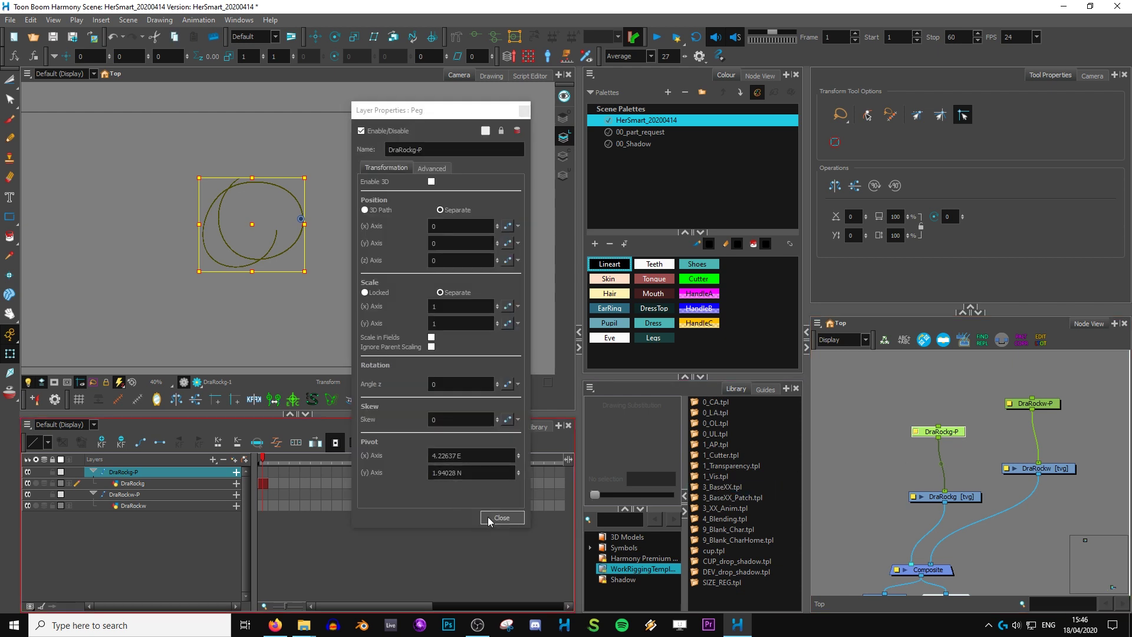
Sketch a second looping scribble near the camera frame's lower-left corner on the DraRockw drawing
{"action": "left_click", "coordinate": [1046, 467]}
{"action": "key", "text": "alt+slash"}
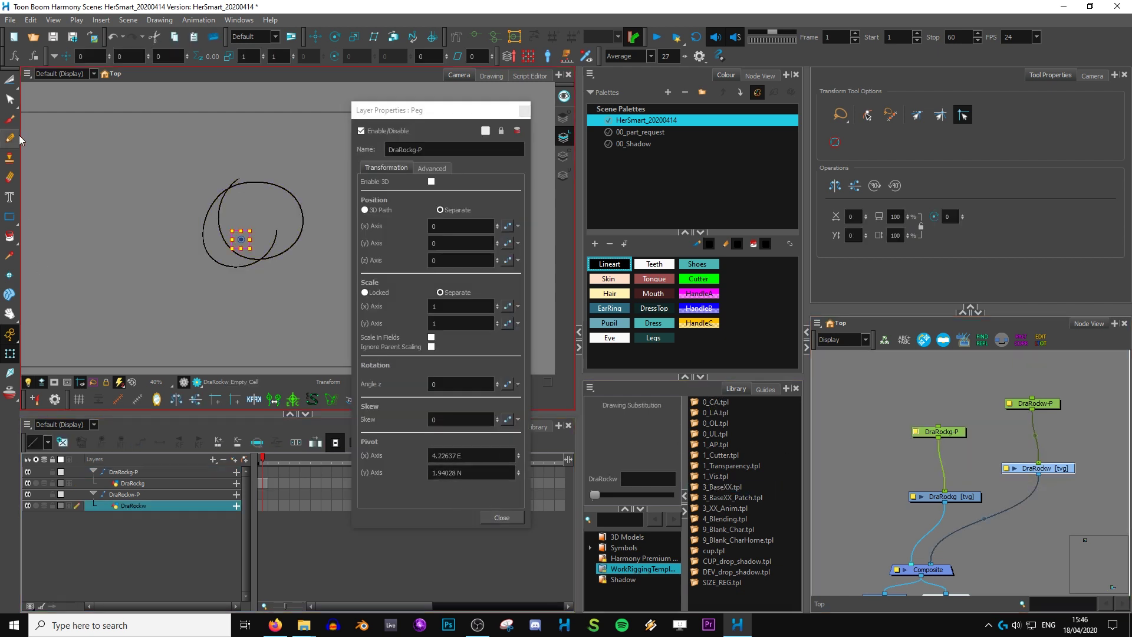
{"action": "mouse_move", "coordinate": [89, 279]}
{"action": "left_mouse_down"}
{"action": "mouse_move", "coordinate": [77, 328]}
{"action": "mouse_move", "coordinate": [106, 345]}
{"action": "mouse_move", "coordinate": [112, 330]}
{"action": "left_mouse_up"}
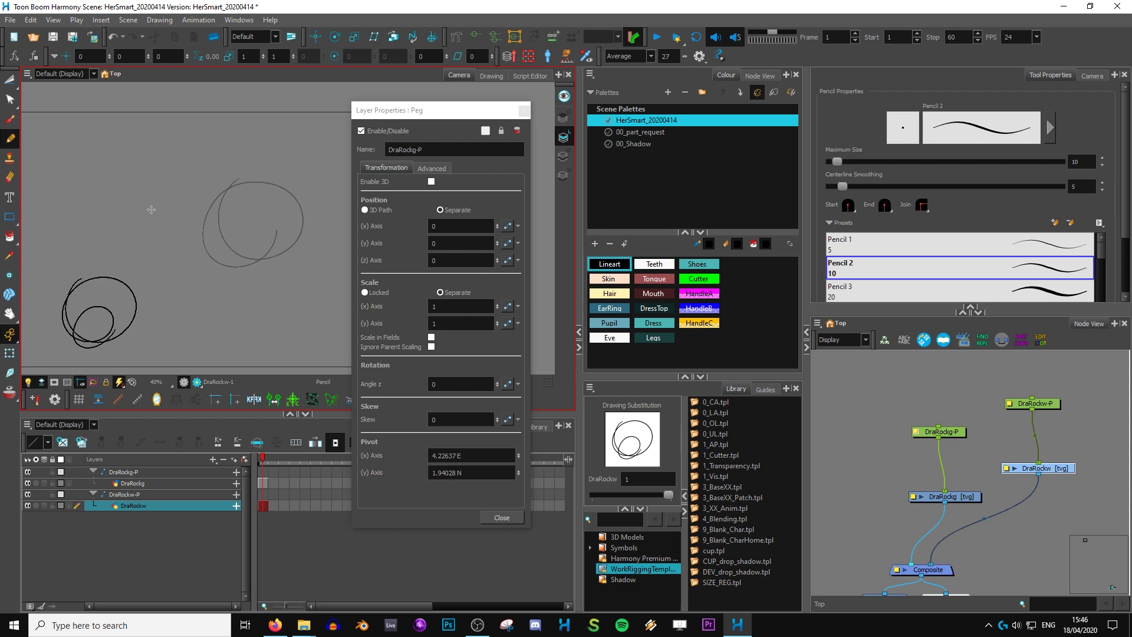
Place the DraRockw pivot inside the second scribble's small loop, select its peg and close the layer properties
{"action": "left_click", "coordinate": [333, 40]}
{"action": "mouse_move", "coordinate": [243, 239]}
{"action": "left_mouse_down"}
{"action": "mouse_move", "coordinate": [90, 324]}
{"action": "mouse_move", "coordinate": [99, 334]}
{"action": "left_mouse_up"}
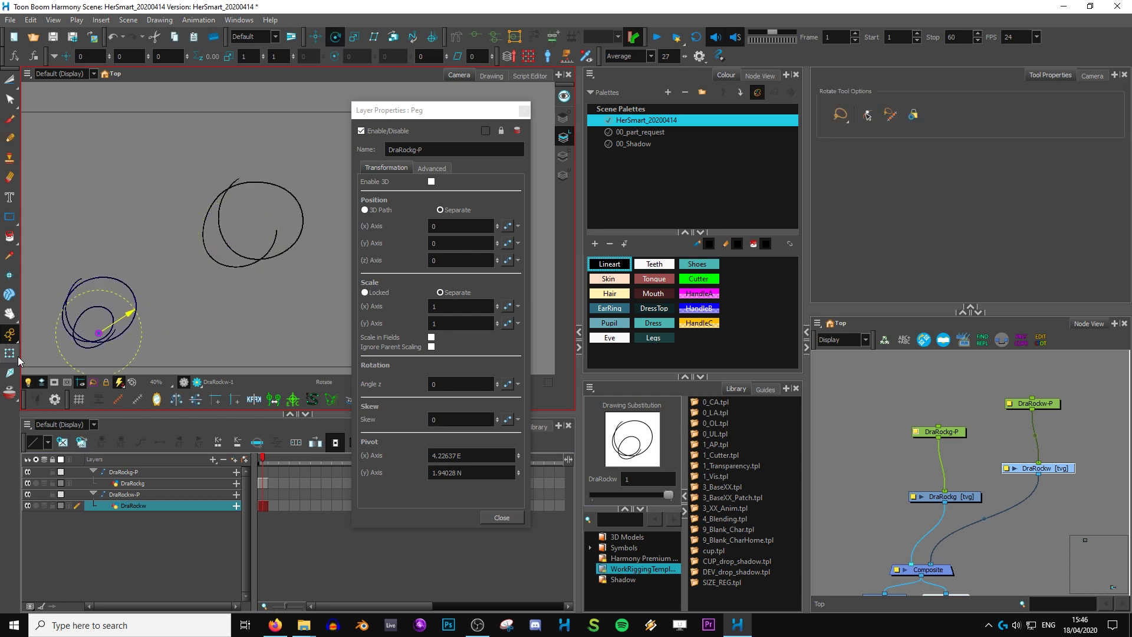
{"action": "left_click", "coordinate": [9, 354]}
{"action": "left_click", "coordinate": [1033, 404]}
{"action": "left_click", "coordinate": [523, 111]}
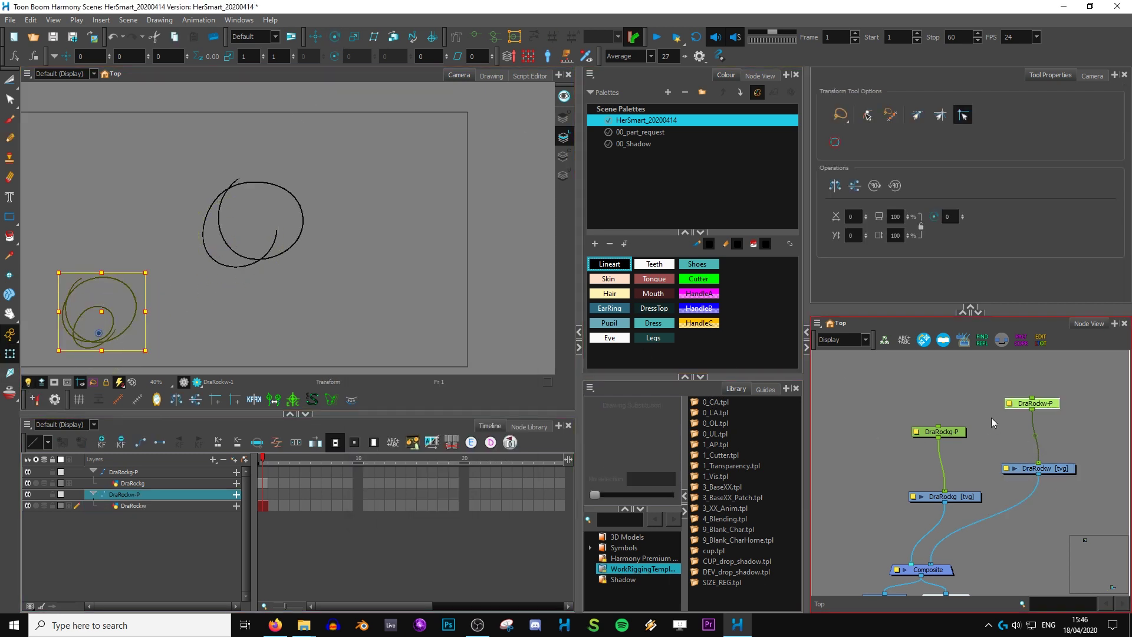
Copy the pivot of the DraRockg-P peg and paste it to the pivot of DraRockw-P with CopyPastePivots
{"action": "left_click", "coordinate": [946, 431]}
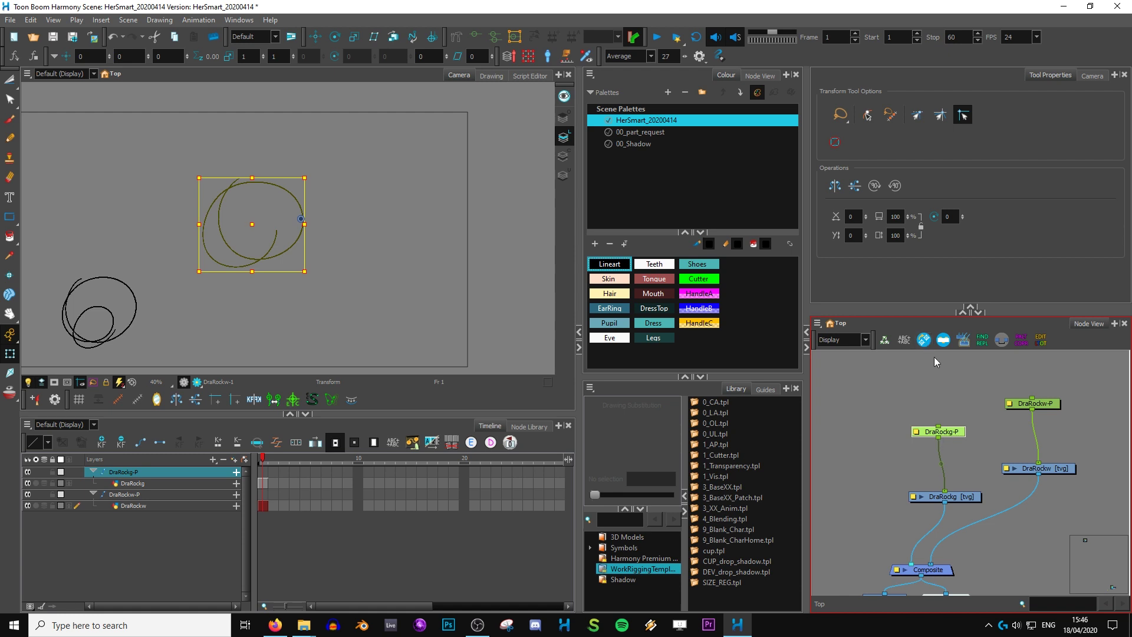
{"action": "left_click", "coordinate": [923, 340]}
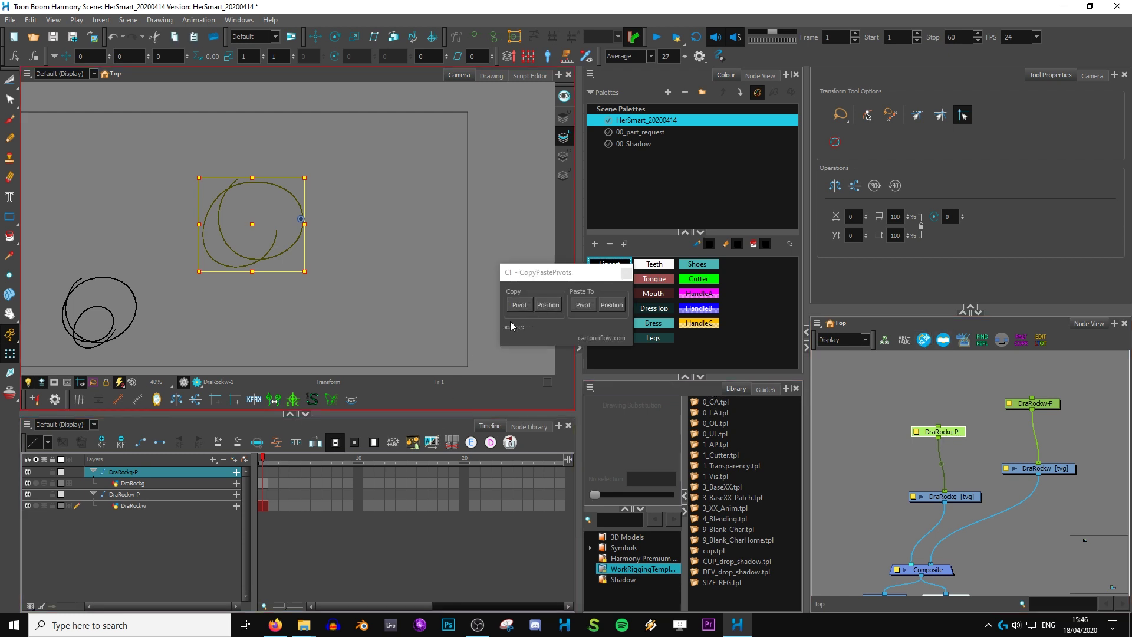
{"action": "left_click", "coordinate": [519, 305]}
{"action": "left_click", "coordinate": [1021, 403]}
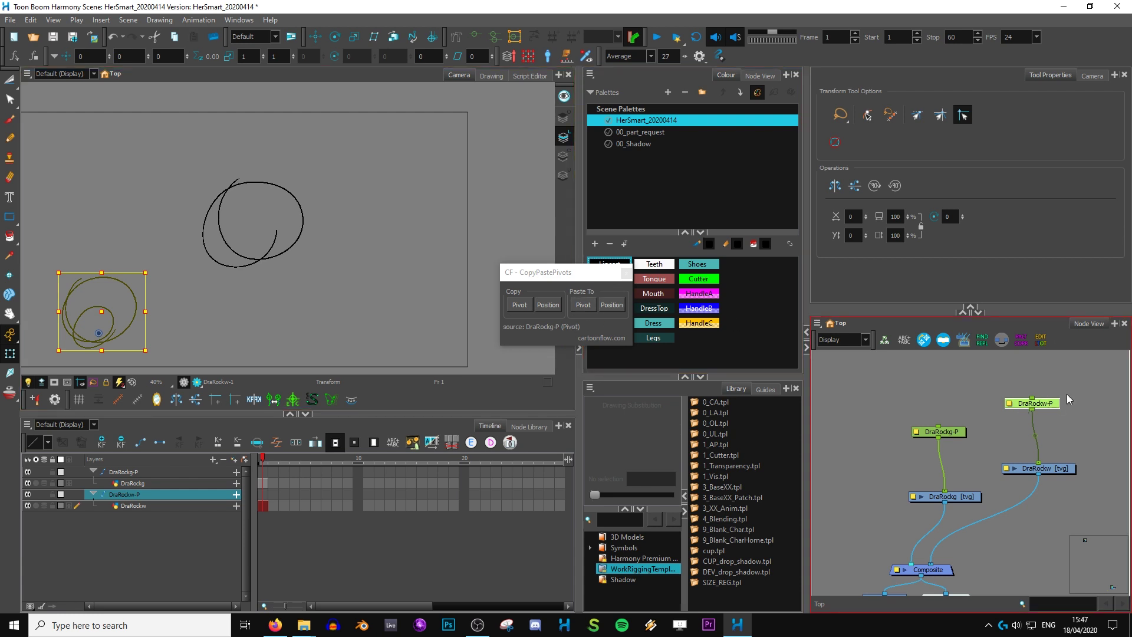
{"action": "left_click", "coordinate": [583, 305]}
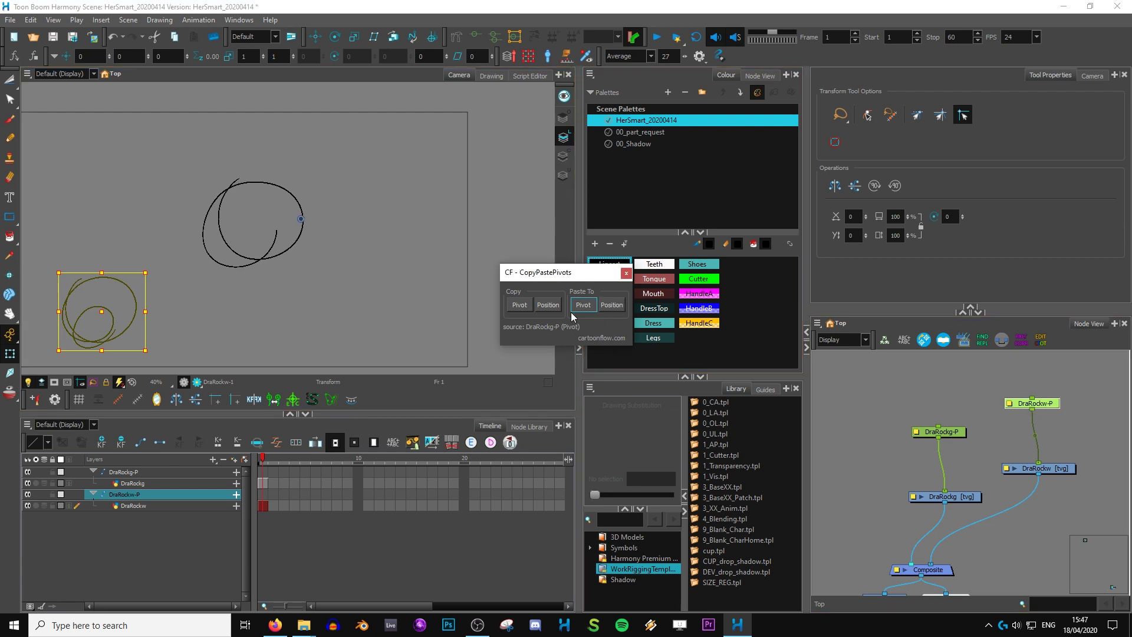
{"action": "left_click", "coordinate": [217, 271]}
{"action": "left_click", "coordinate": [1033, 404]}
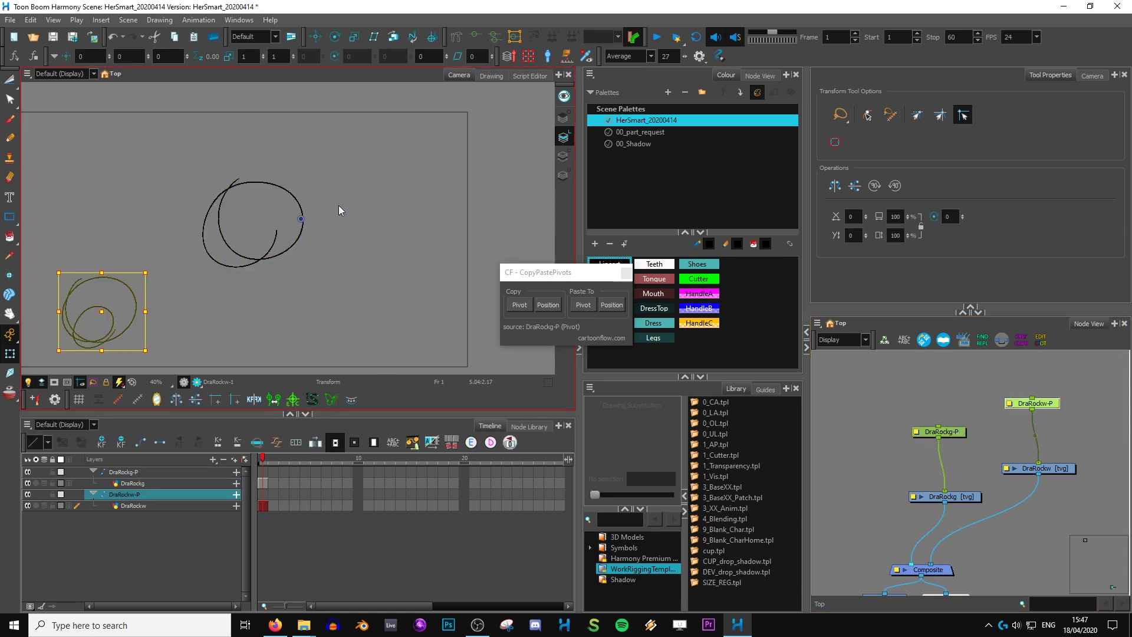
Close CopyPastePivots and delete both pegs, DraRockg-P and DraRockw-P
{"action": "left_click", "coordinate": [626, 273]}
{"action": "left_click", "coordinate": [1022, 443]}
{"action": "key", "text": "1"}
{"action": "key", "text": "1"}
{"action": "key", "text": "1"}
{"action": "key", "text": "2"}
{"action": "key", "text": "2"}
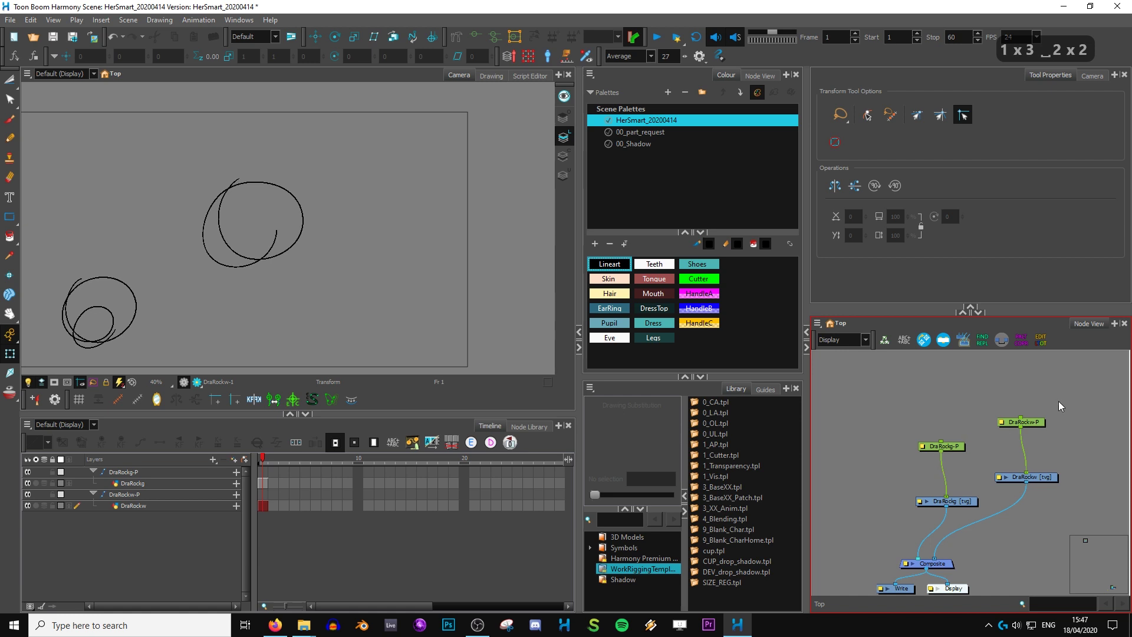
{"action": "left_click_drag", "start_coordinate": [1053, 394], "coordinate": [895, 460]}
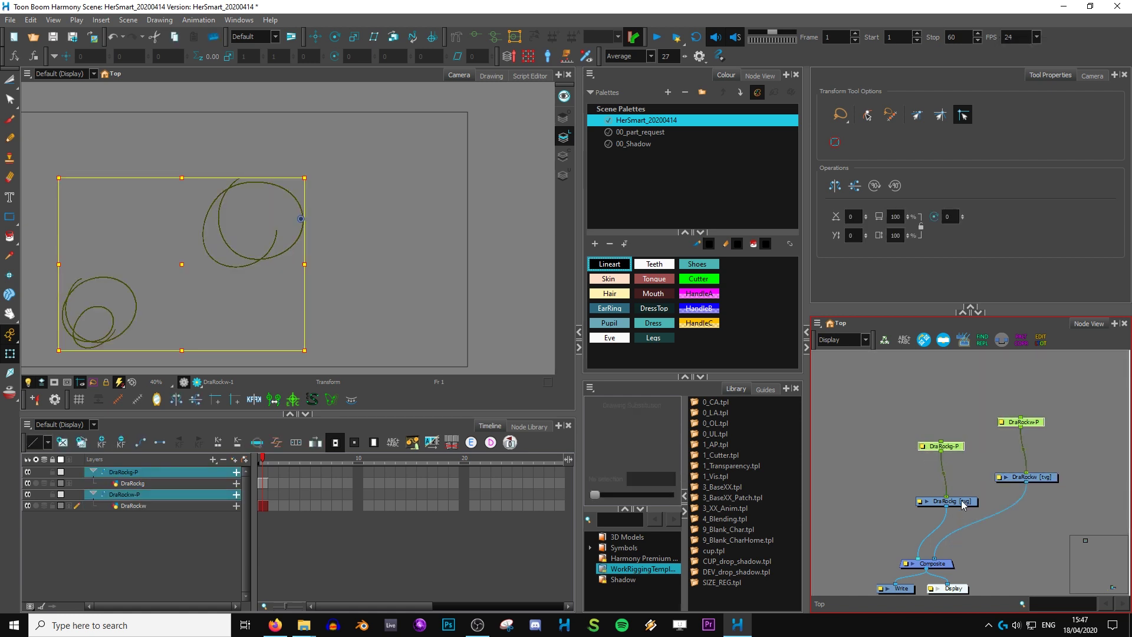
{"action": "key", "text": "Delete"}
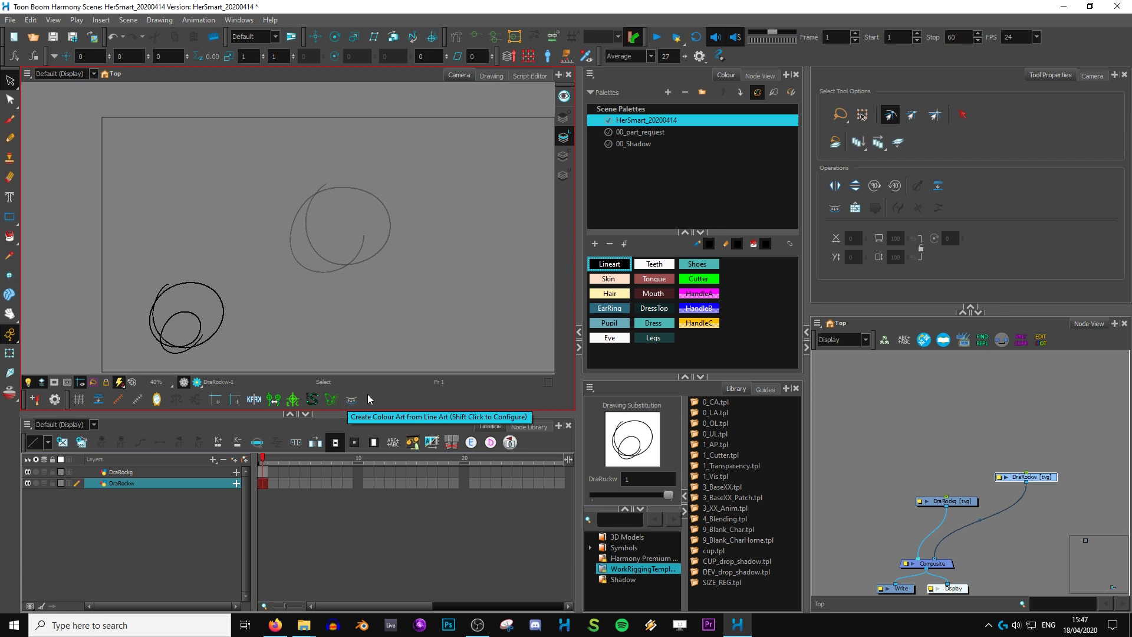
Fill the large crescent area of the DraRockw scribble with the Cutter colour on the line art layer
{"action": "key", "text": "2"}
{"action": "key", "text": "2"}
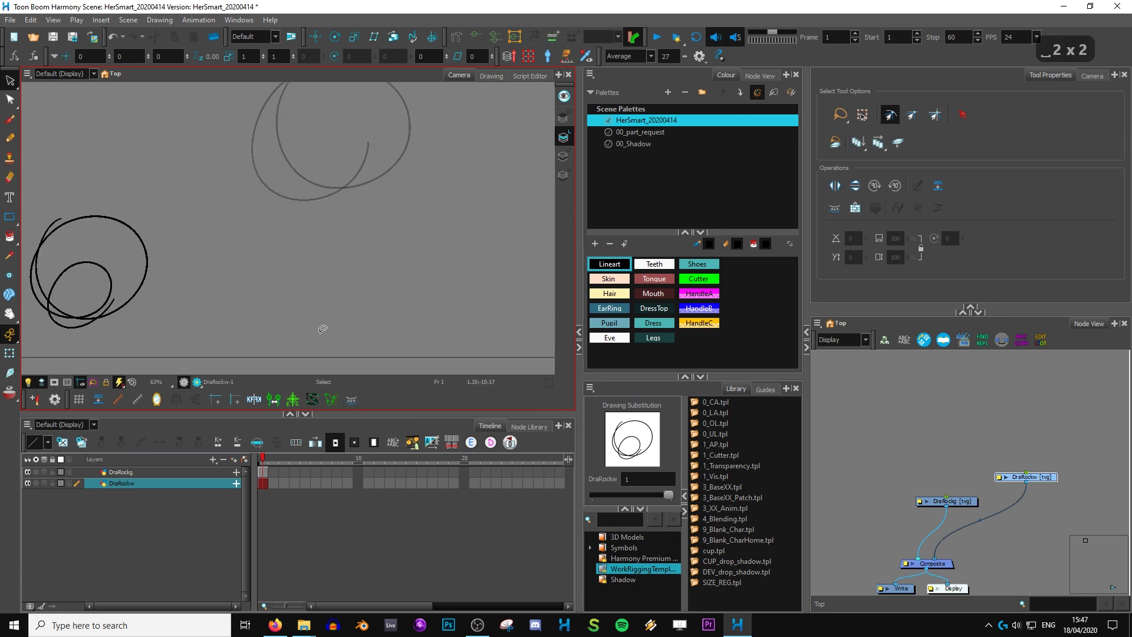
{"action": "left_click_drag", "start_coordinate": [240, 323], "coordinate": [470, 311]}
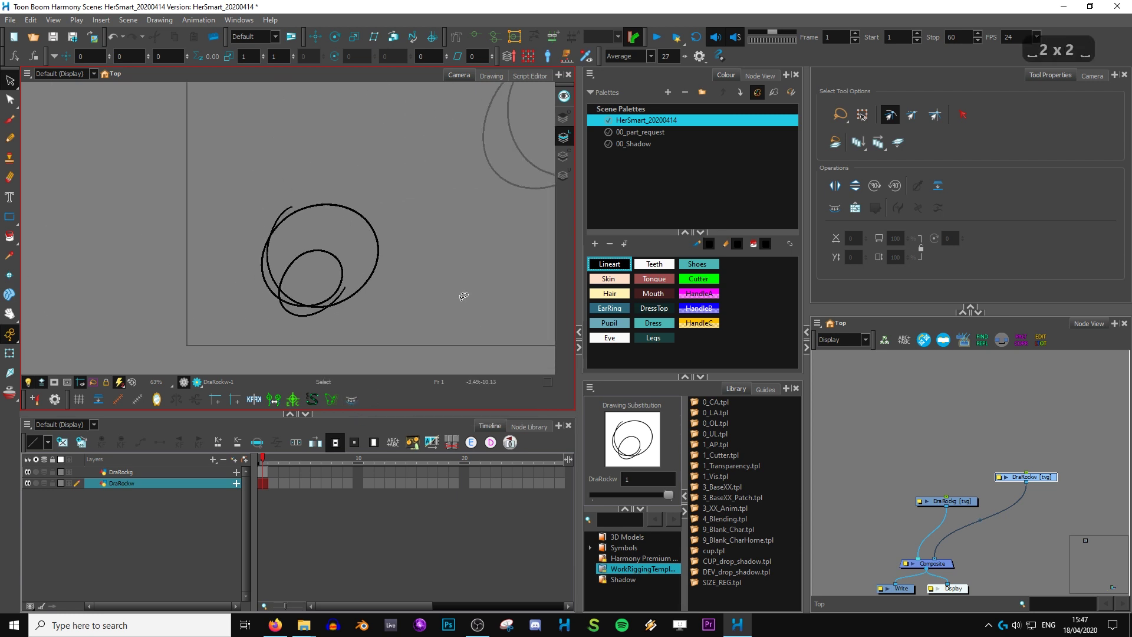
{"action": "key", "text": "alt+s"}
{"action": "left_click", "coordinate": [563, 156]}
{"action": "left_click", "coordinate": [563, 136]}
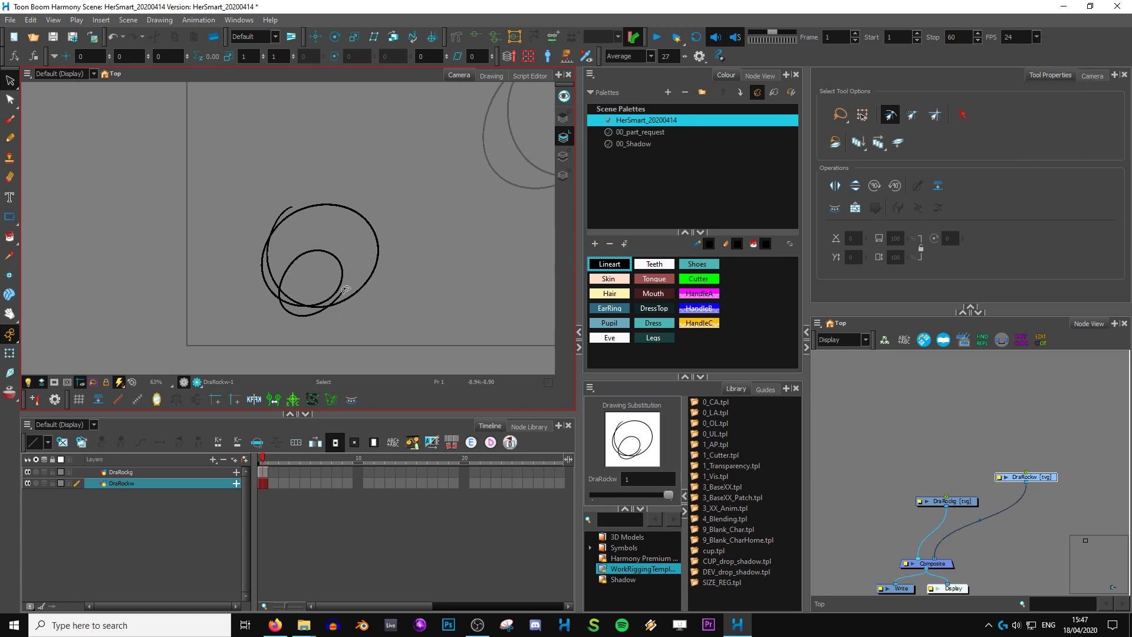
{"action": "key", "text": "2"}
{"action": "key", "text": "2"}
{"action": "key", "text": "2"}
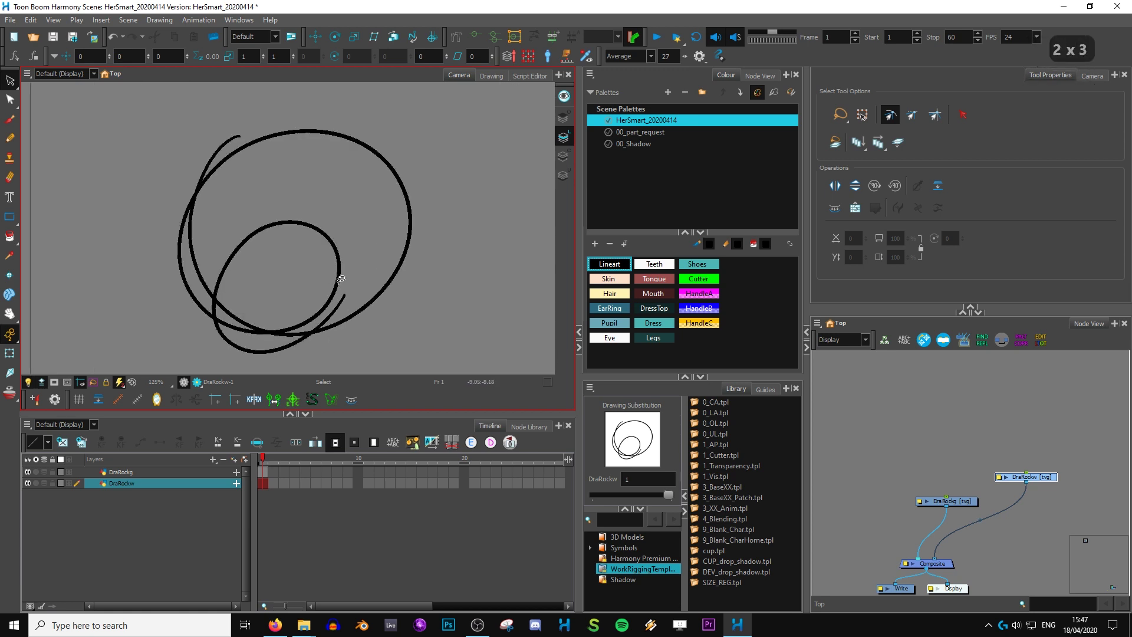
{"action": "left_click", "coordinate": [10, 236]}
{"action": "left_click", "coordinate": [699, 279]}
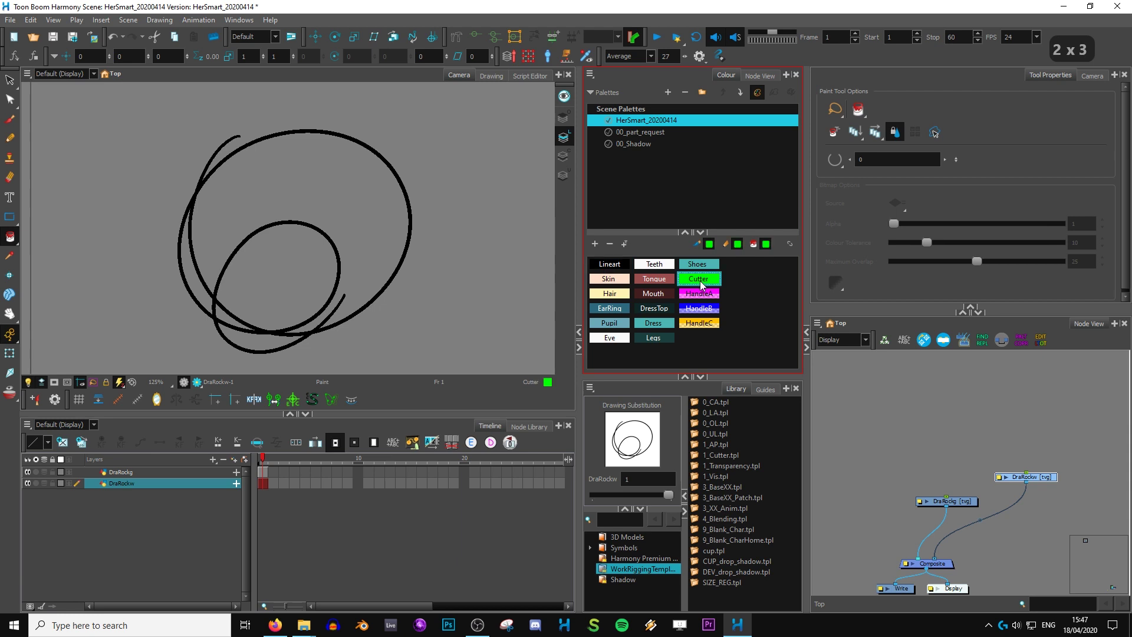
{"action": "left_click", "coordinate": [372, 217]}
Cut the green fill from the line art and paste it onto the colour art layer
{"action": "key", "text": "alt+s"}
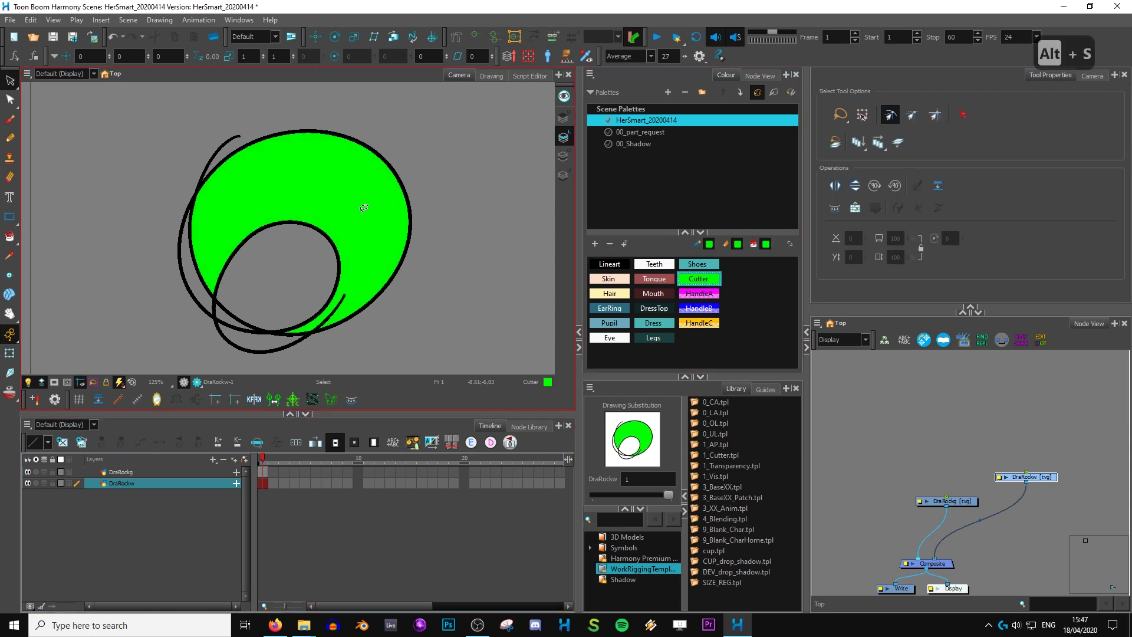
{"action": "key", "text": "ctrl+x"}
{"action": "left_click", "coordinate": [563, 156]}
{"action": "key", "text": "ctrl+v"}
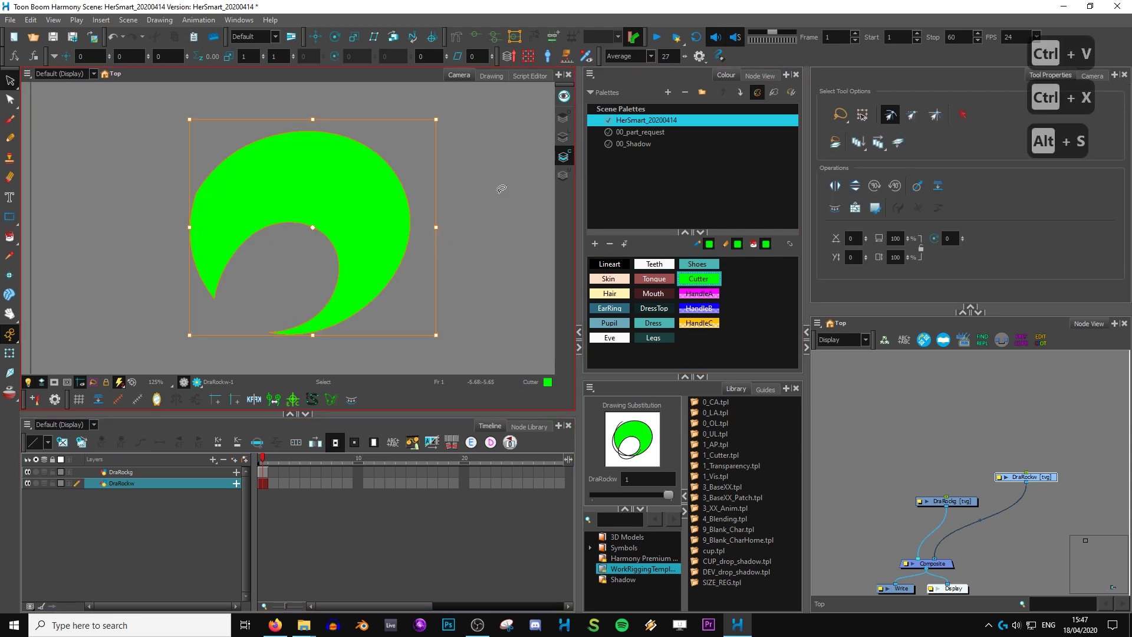
Compare the line art and colour art layers, and delete the pasted green fill from the colour art
{"action": "left_click", "coordinate": [563, 137]}
{"action": "left_click", "coordinate": [563, 157]}
{"action": "left_click", "coordinate": [564, 137]}
{"action": "left_click", "coordinate": [563, 156]}
{"action": "left_click", "coordinate": [564, 137]}
{"action": "left_click", "coordinate": [564, 157]}
{"action": "left_click", "coordinate": [398, 188]}
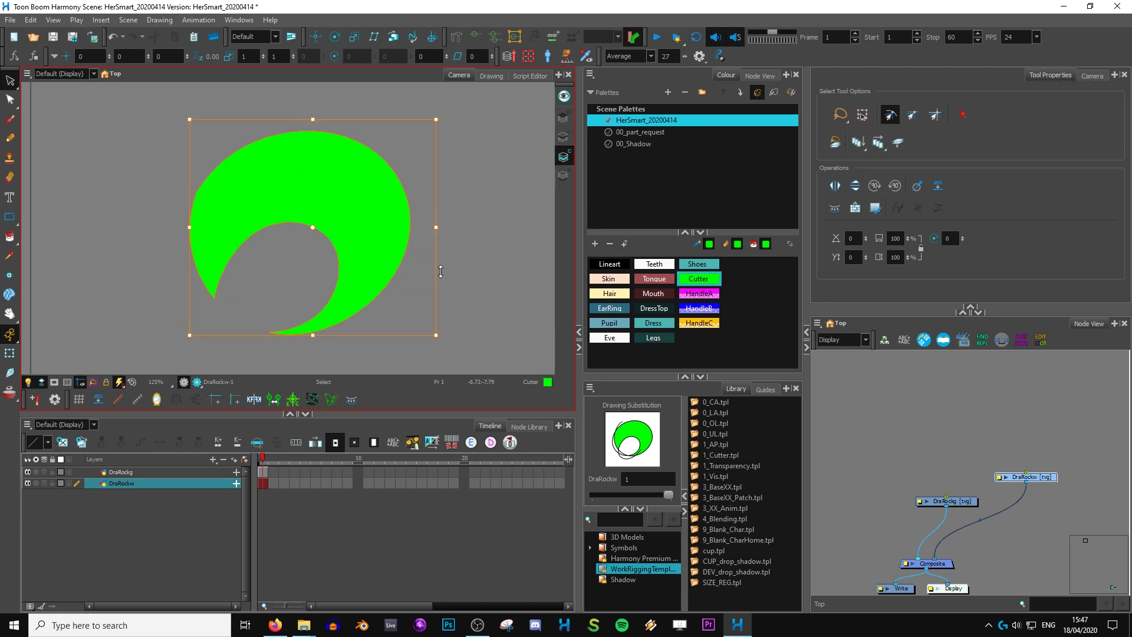
{"action": "key", "text": "Delete"}
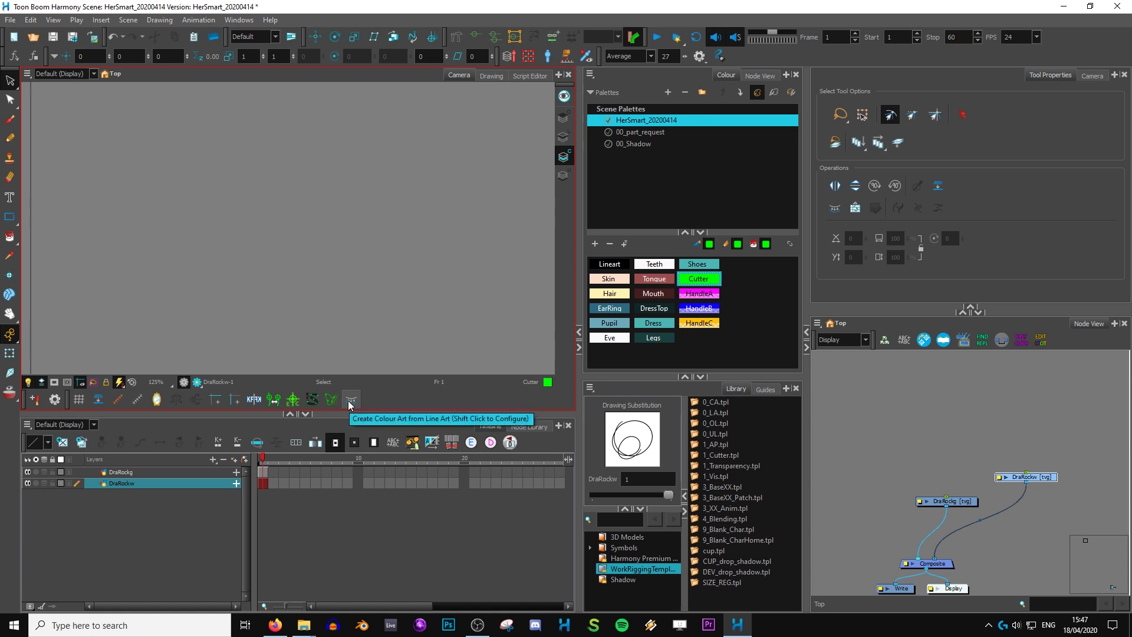
Create colour art from the DraRockw line art and select all of its strokes to inspect them
{"action": "left_click", "coordinate": [350, 405]}
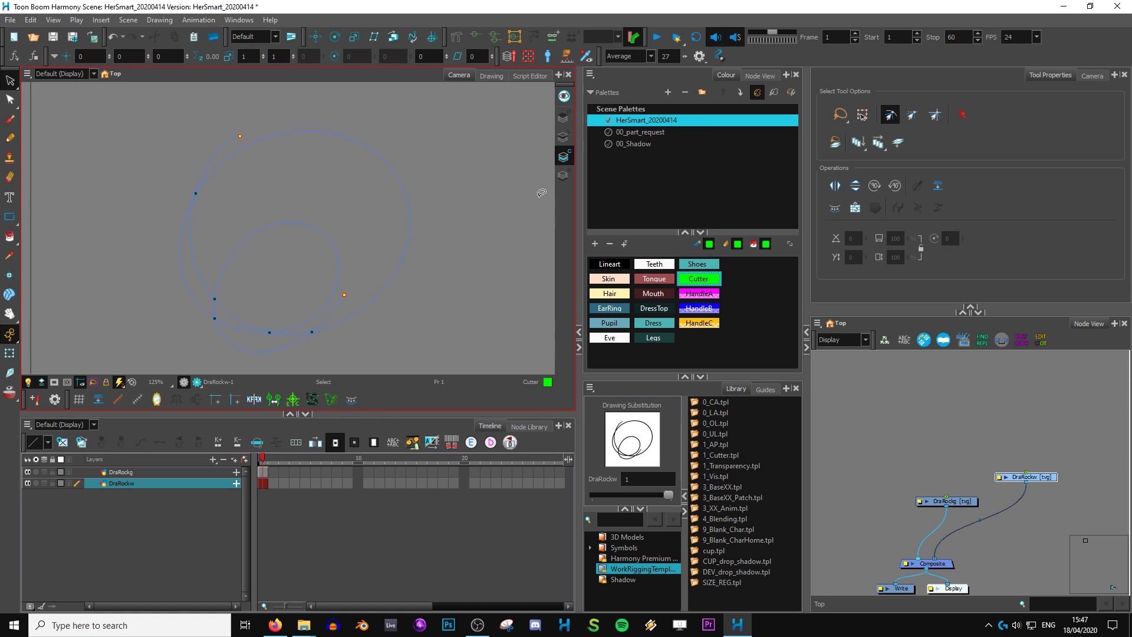
{"action": "left_click", "coordinate": [562, 159]}
{"action": "key", "text": "ctrl+a"}
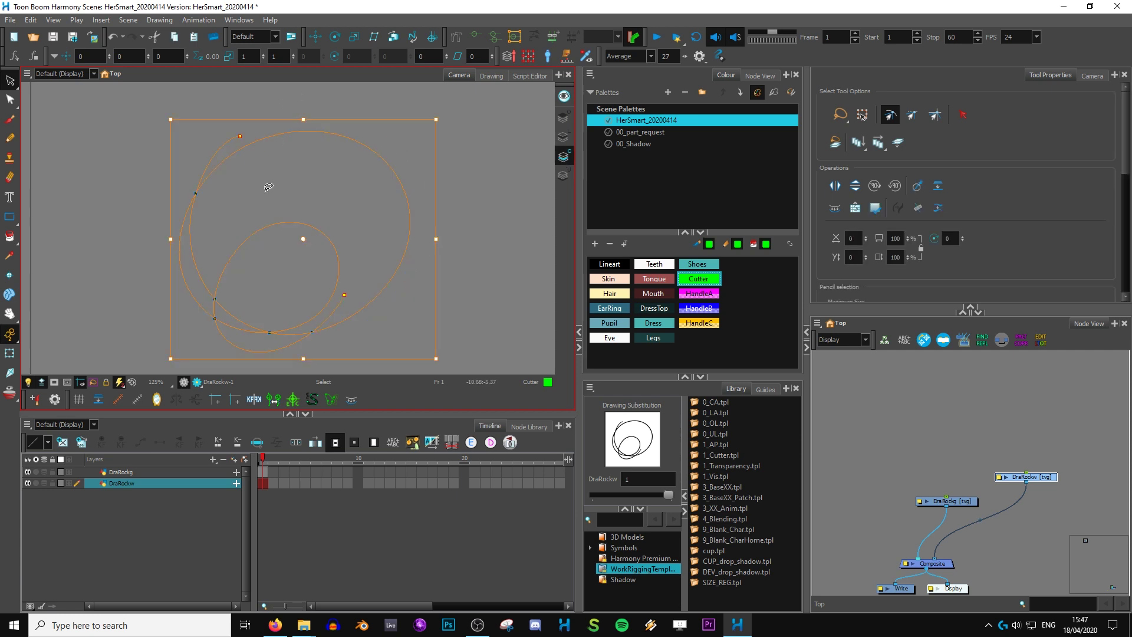
{"action": "left_click", "coordinate": [447, 246]}
Fill the large crescent and the small lower area of the colour art outline with the Cutter colour
{"action": "key", "text": "1"}
{"action": "key", "text": "1"}
{"action": "key", "text": "1"}
{"action": "key", "text": "1"}
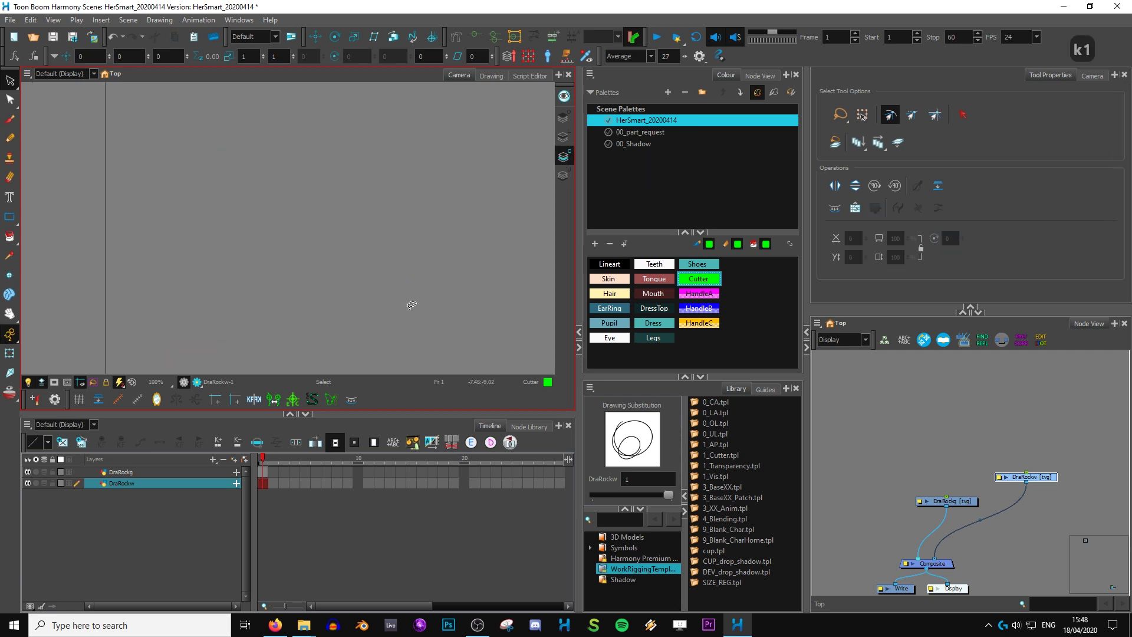
{"action": "key", "text": "2"}
{"action": "key", "text": "2"}
{"action": "key", "text": "2"}
{"action": "key", "text": "2"}
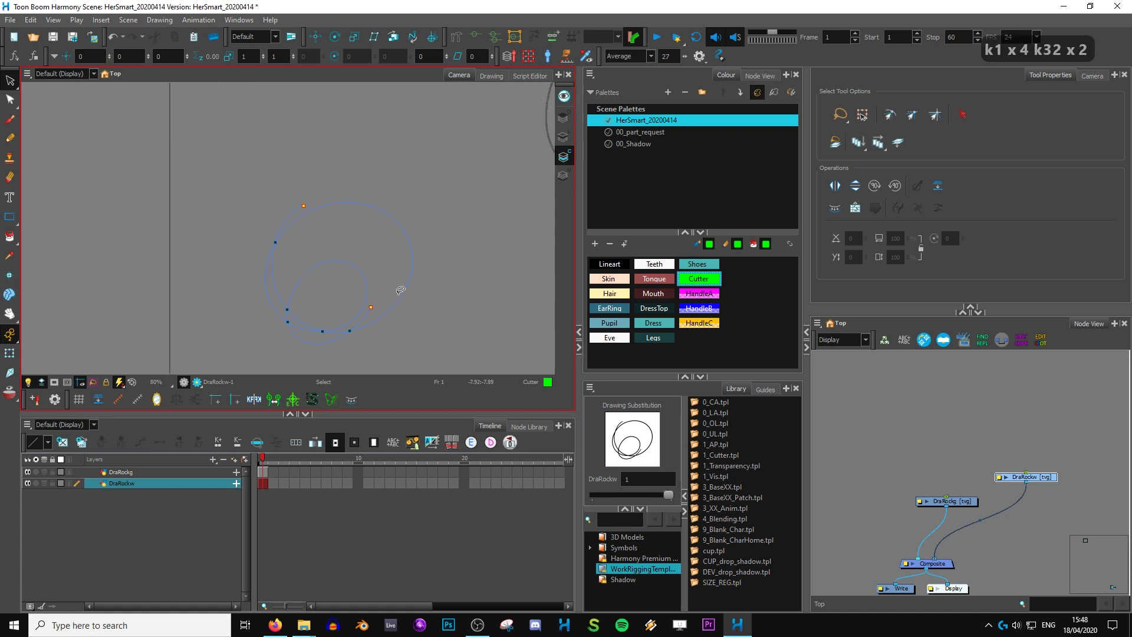
{"action": "left_click", "coordinate": [9, 236]}
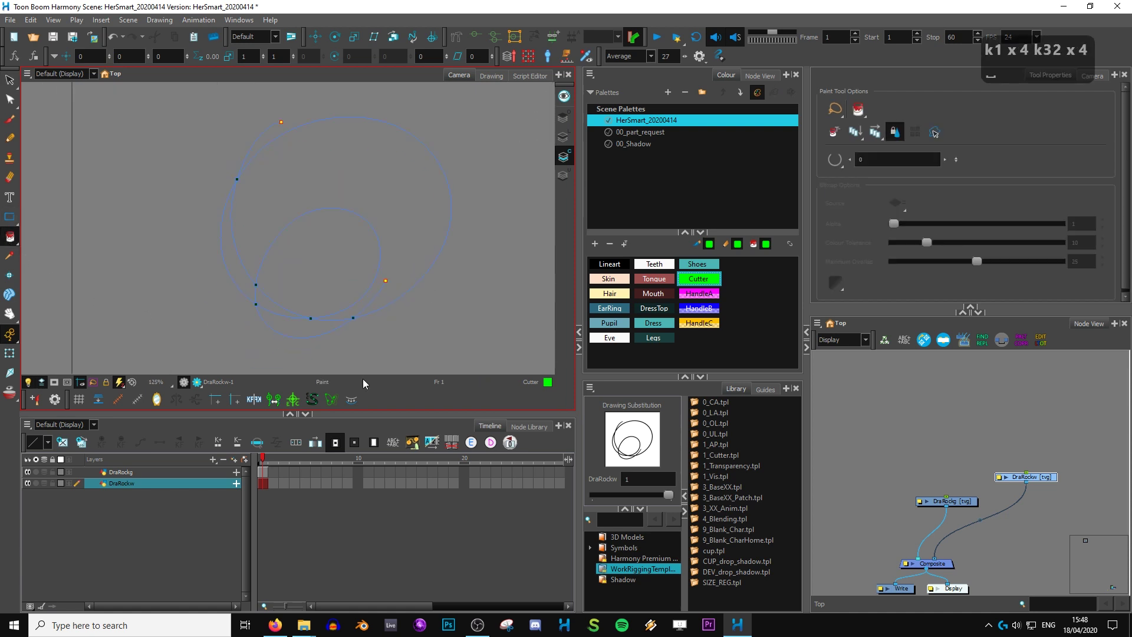
{"action": "left_click", "coordinate": [412, 223]}
{"action": "left_click", "coordinate": [304, 325]}
{"action": "left_click", "coordinate": [300, 313]}
{"action": "left_click", "coordinate": [9, 353]}
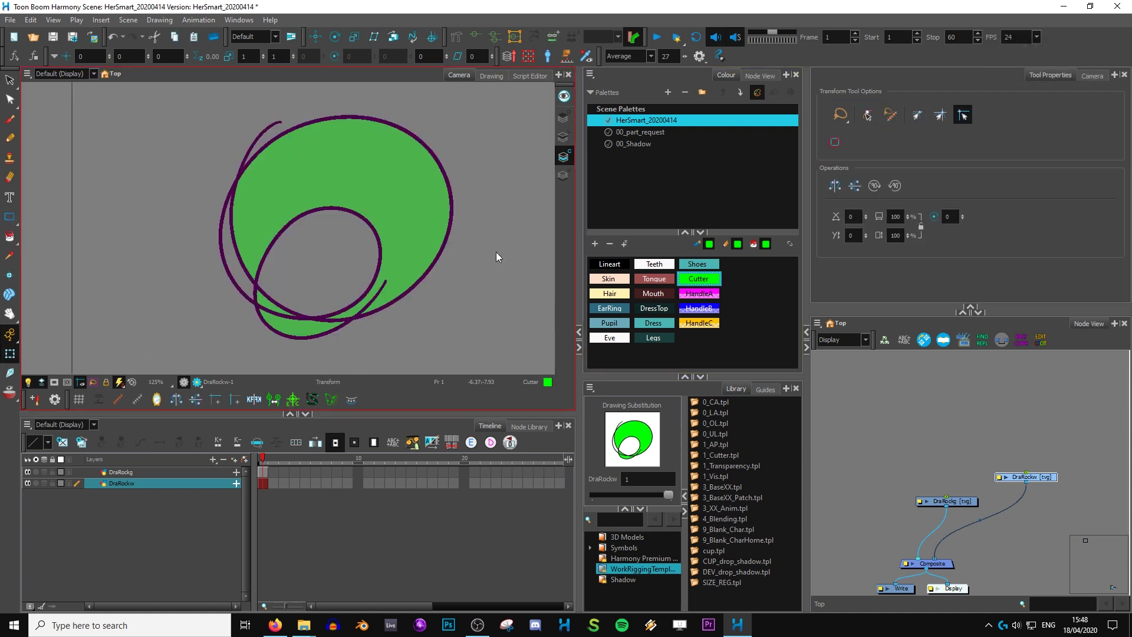
Deselect the drawing and switch from the colour art to the line art layer to compare them
{"action": "key", "text": "Escape"}
{"action": "key", "text": "1"}
{"action": "key", "text": "1"}
{"action": "key", "text": "1"}
{"action": "key", "text": "2"}
{"action": "key", "text": "2"}
{"action": "key", "text": "alt+space"}
{"action": "key", "text": "alt+s"}
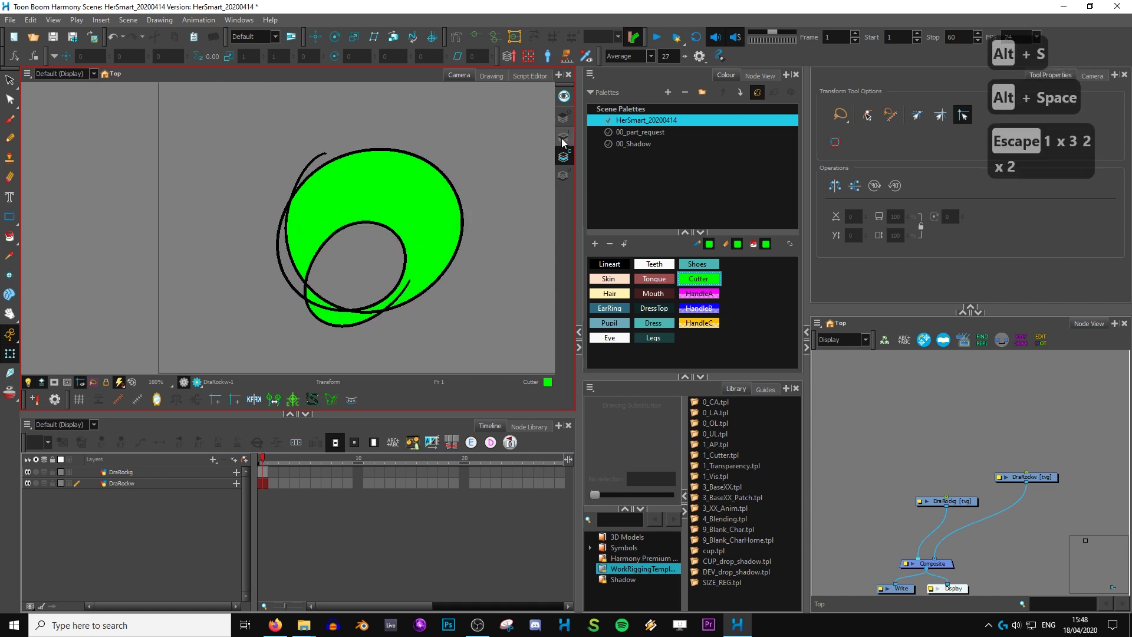
{"action": "key", "text": "alt+s"}
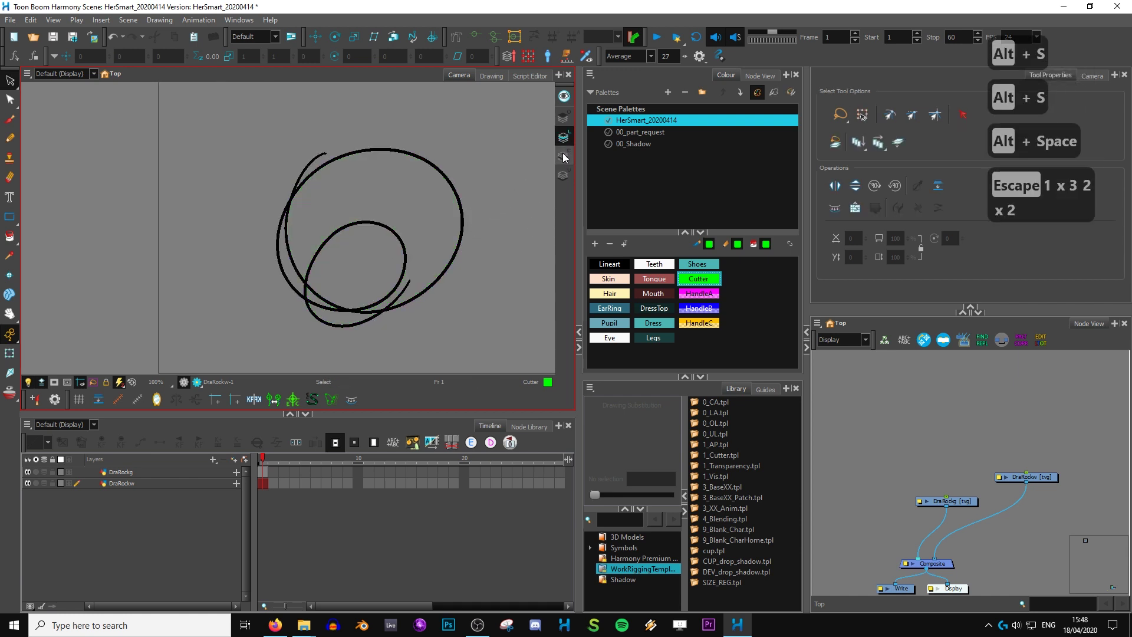
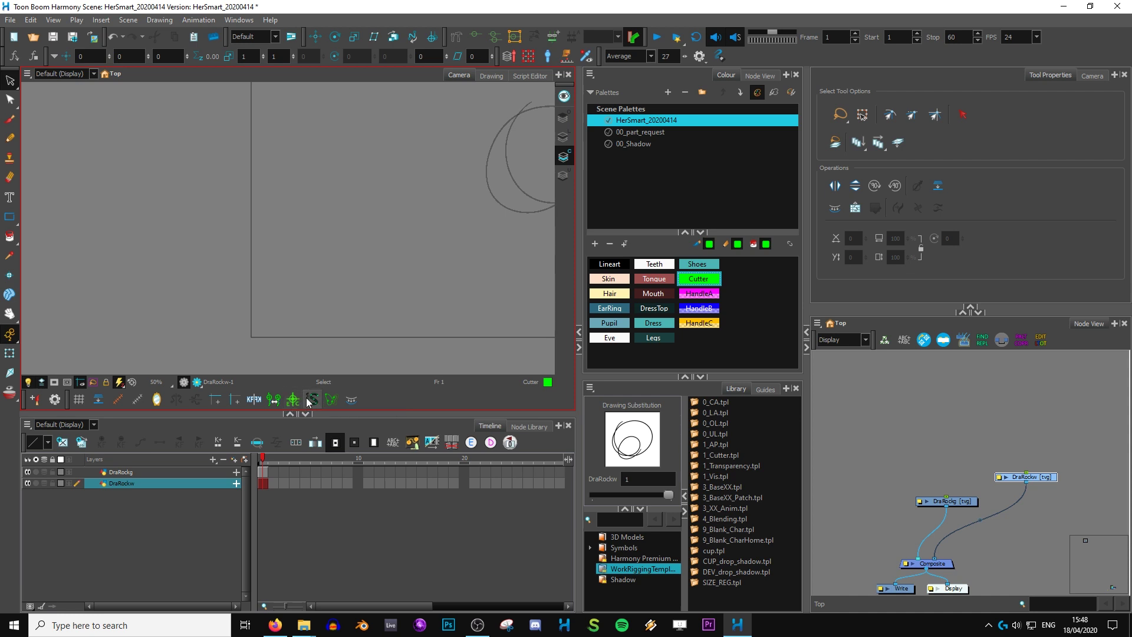
Delete the DraRockg and DraRockw drawing nodes from the node network
{"action": "key", "text": "space"}
{"action": "left_click_drag", "start_coordinate": [449, 276], "coordinate": [356, 311]}
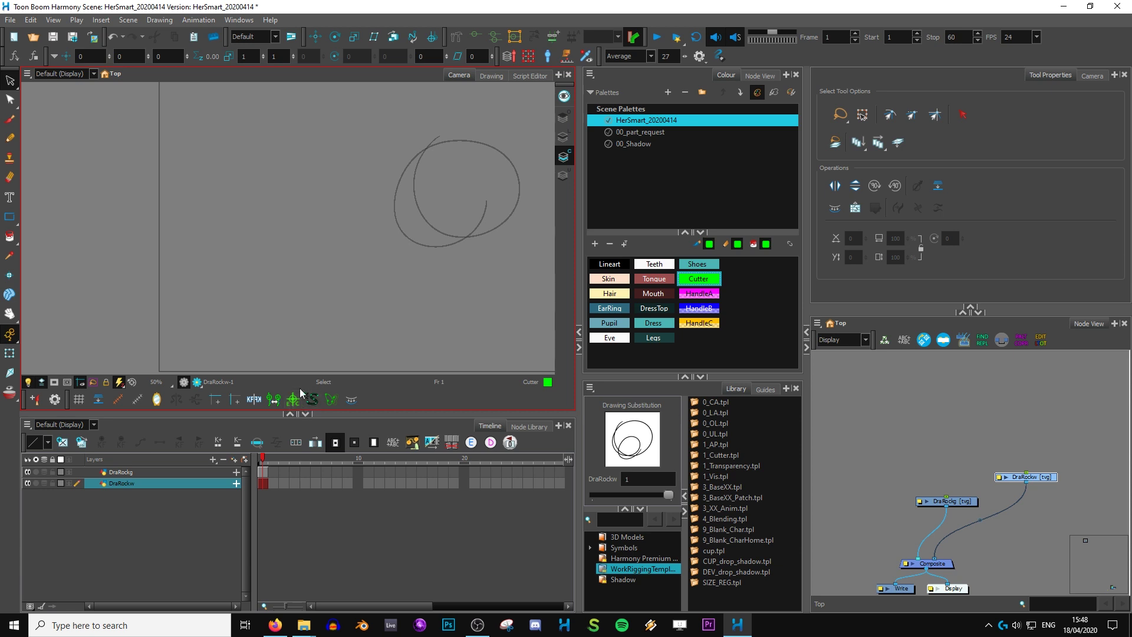
{"action": "mouse_move", "coordinate": [1057, 443]}
{"action": "left_mouse_down"}
{"action": "mouse_move", "coordinate": [942, 508]}
{"action": "mouse_move", "coordinate": [960, 525]}
{"action": "left_mouse_up"}
{"action": "key", "text": "Delete"}
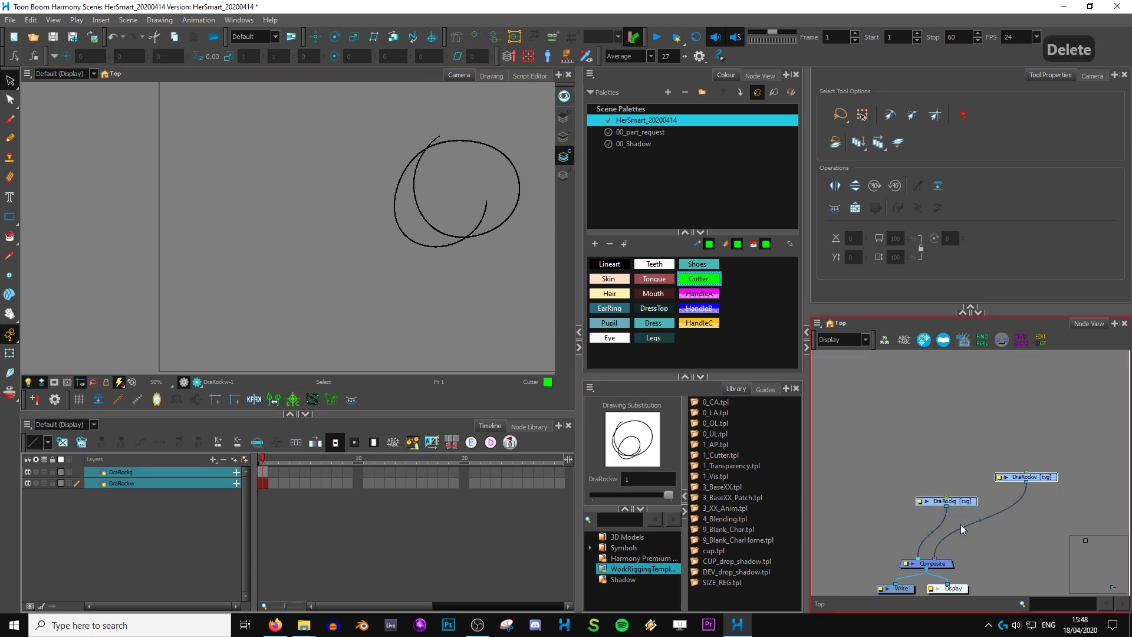
Add a new vector drawing layer named Drawing
{"action": "key", "text": "alt+r"}
{"action": "key", "text": "ctrl+r"}
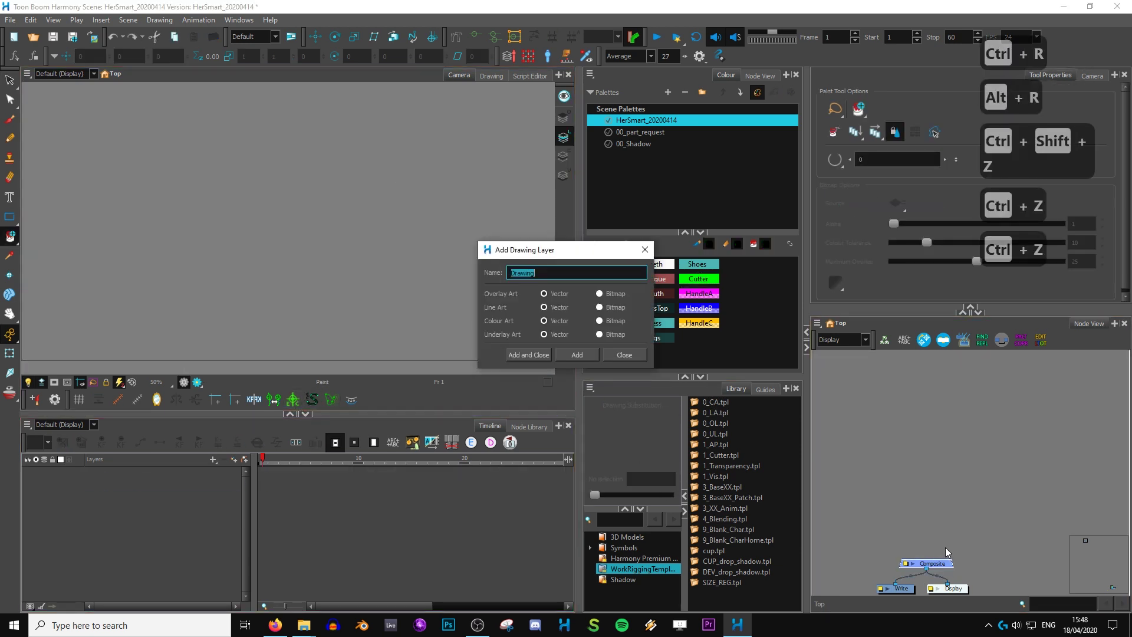
{"action": "left_click", "coordinate": [534, 357]}
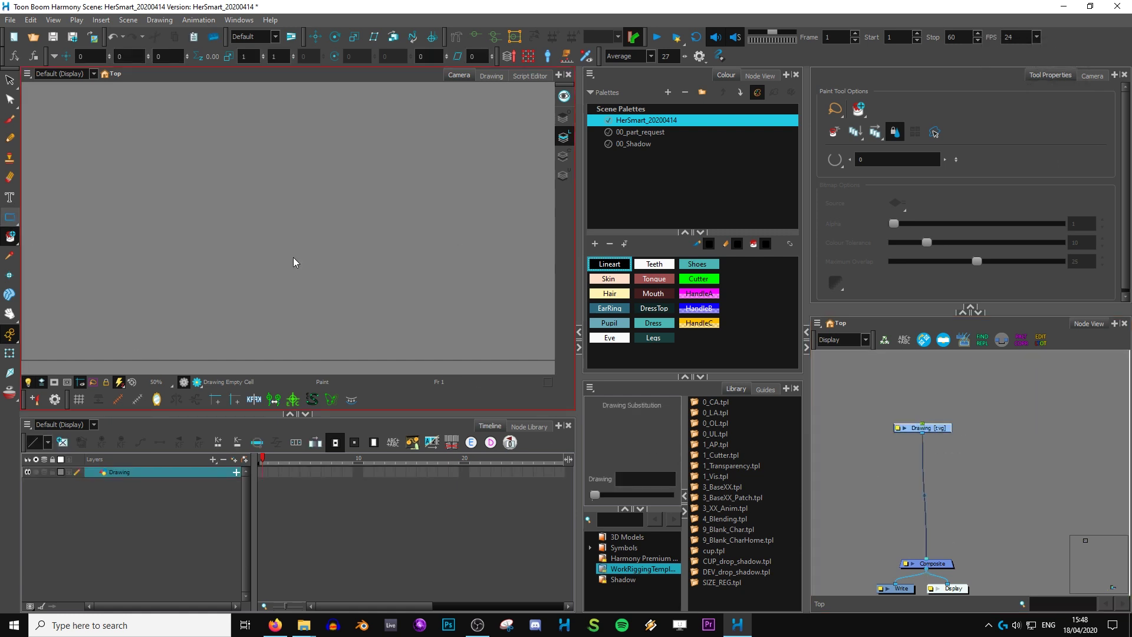
Draw a large rectangle outline in the Lineart colour on the new Drawing layer
{"action": "key", "text": "alt+7"}
{"action": "left_click_drag", "start_coordinate": [210, 147], "coordinate": [374, 263]}
{"action": "key", "text": "2"}
{"action": "key", "text": "2"}
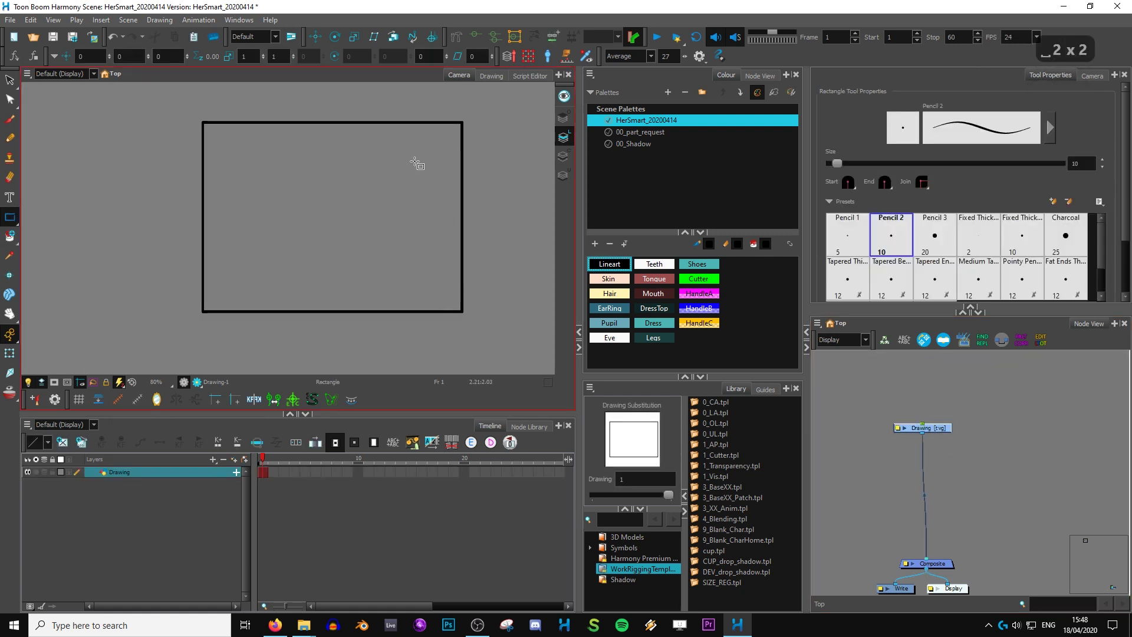
{"action": "key", "text": "alt+s"}
{"action": "left_click_drag", "start_coordinate": [400, 159], "coordinate": [422, 202]}
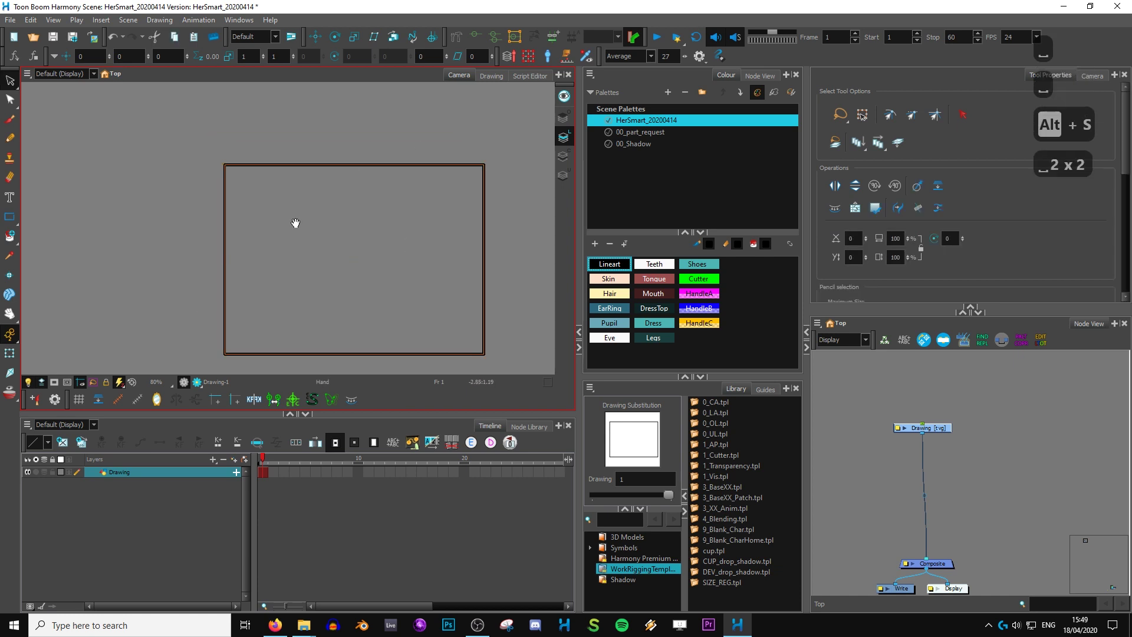
Build an envelope deformation by hand around the rectangle's four corners with the Rigging tool
{"action": "left_click_drag", "start_coordinate": [296, 222], "coordinate": [379, 224]}
{"action": "left_click", "coordinate": [456, 37]}
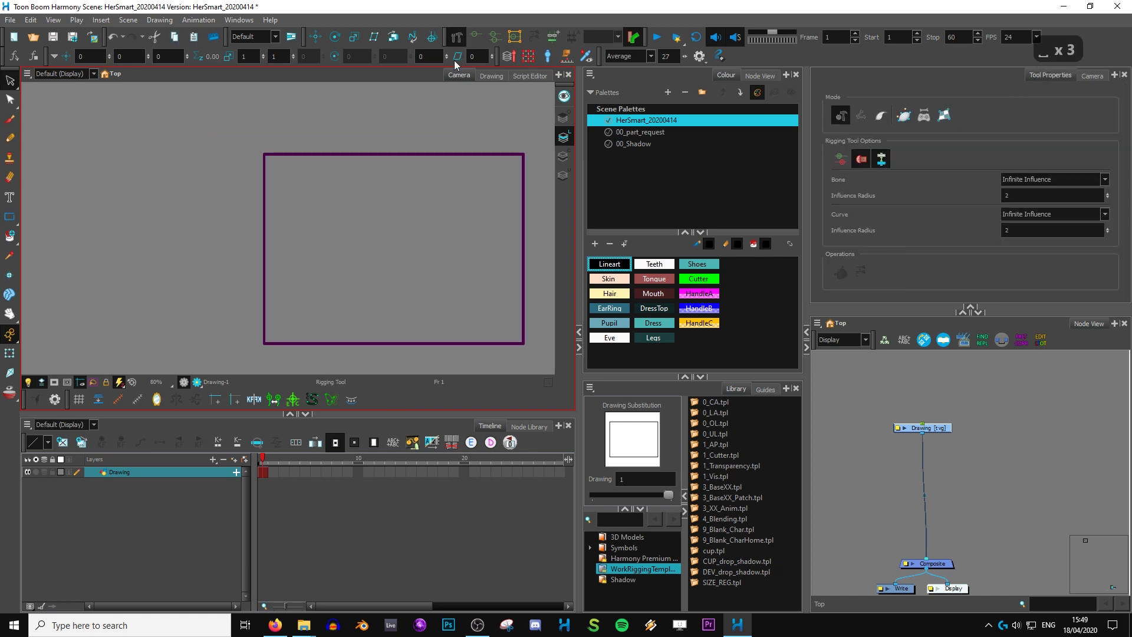
{"action": "left_click", "coordinate": [904, 116]}
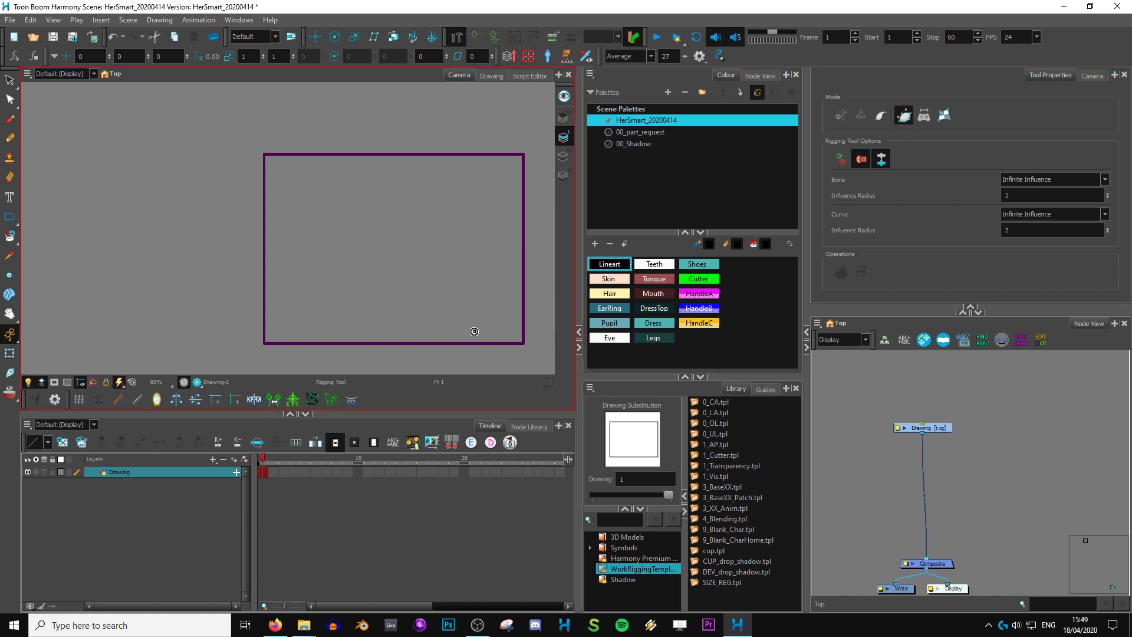
{"action": "left_click_drag", "start_coordinate": [265, 156], "coordinate": [265, 343]}
{"action": "left_click", "coordinate": [525, 341]}
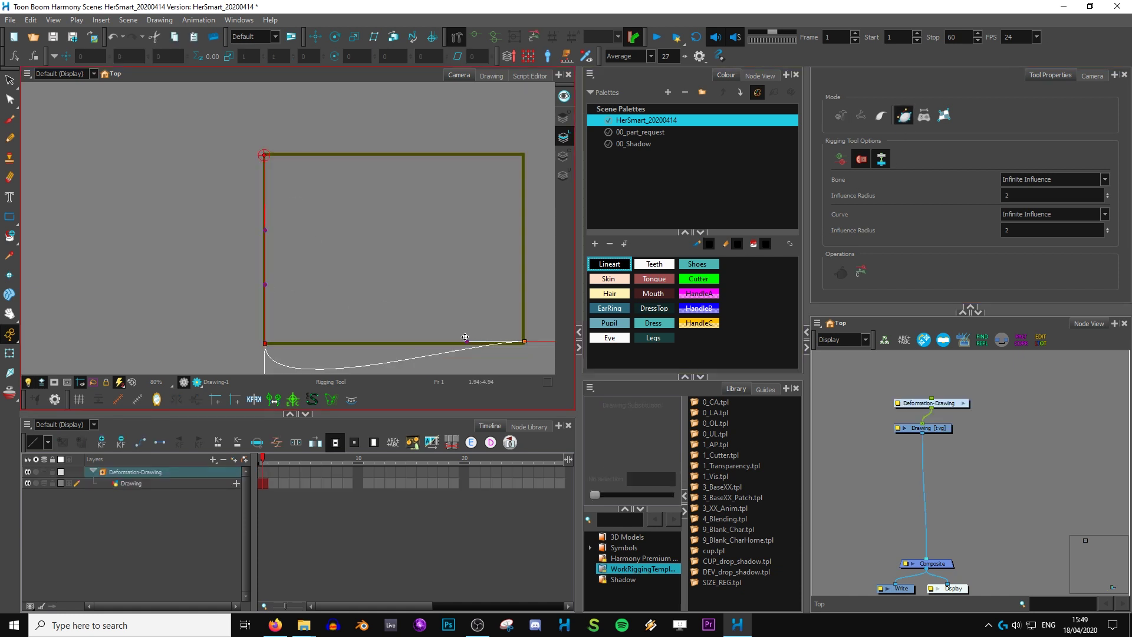
{"action": "left_click", "coordinate": [521, 155]}
{"action": "left_click", "coordinate": [266, 155]}
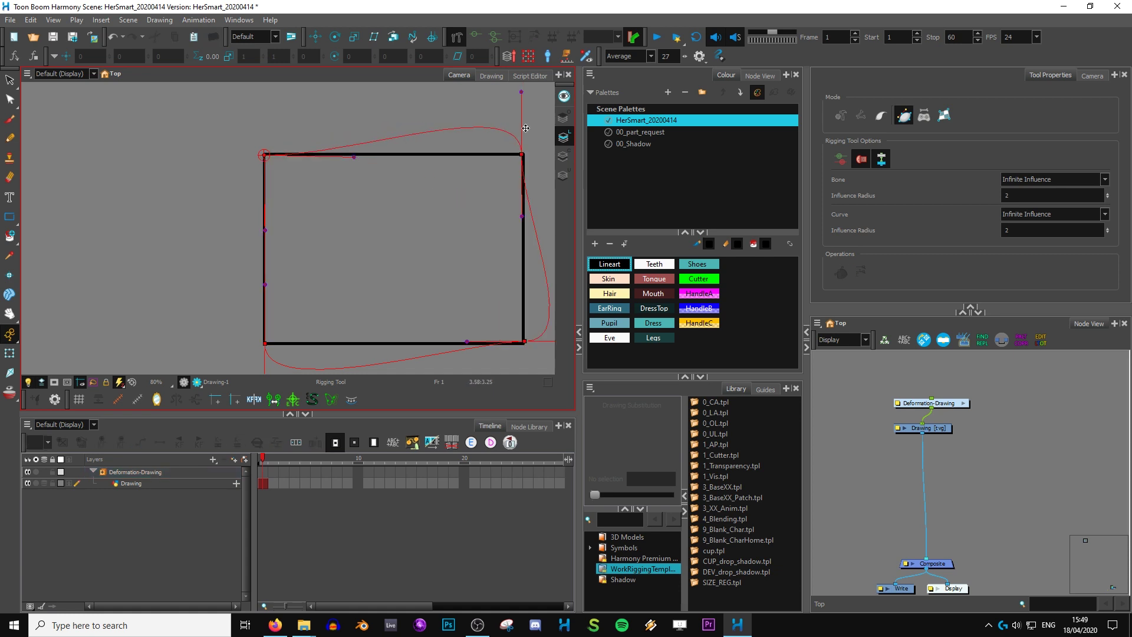
Adjust the handles of the hand-built envelope to align its curves with the rectangle's sides
{"action": "key", "text": "space"}
{"action": "left_click_drag", "start_coordinate": [530, 275], "coordinate": [480, 218]}
{"action": "left_click_drag", "start_coordinate": [225, 352], "coordinate": [293, 297]}
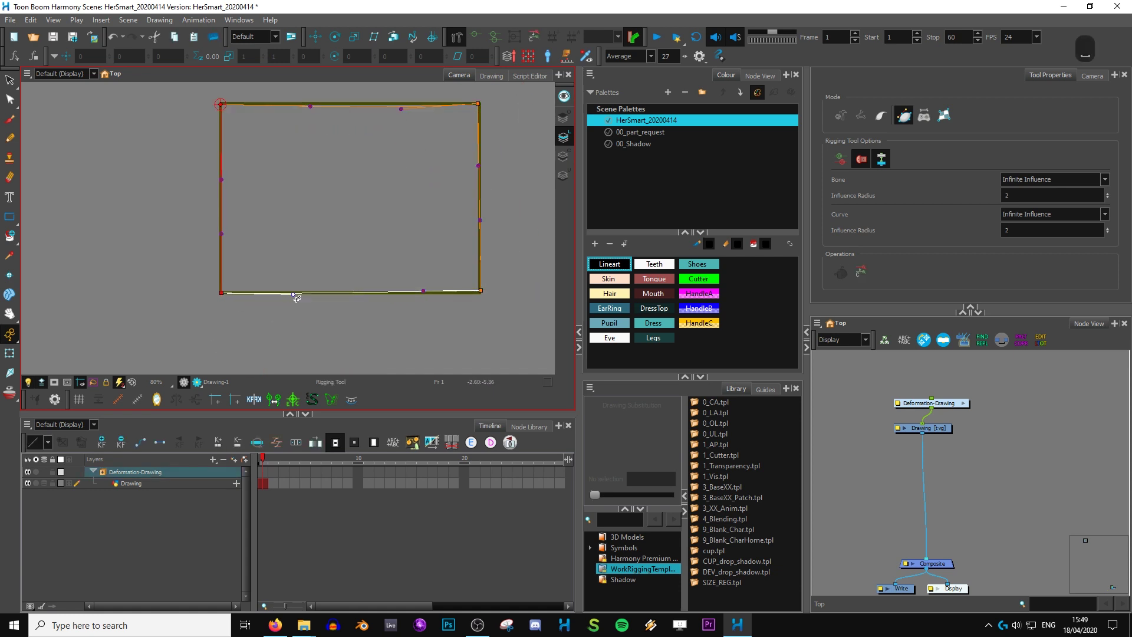
Delete the Deformation-Drawing node from above the Drawing node
{"action": "left_click", "coordinate": [970, 400]}
{"action": "left_click_drag", "start_coordinate": [970, 400], "coordinate": [961, 407]}
{"action": "key", "text": "Delete"}
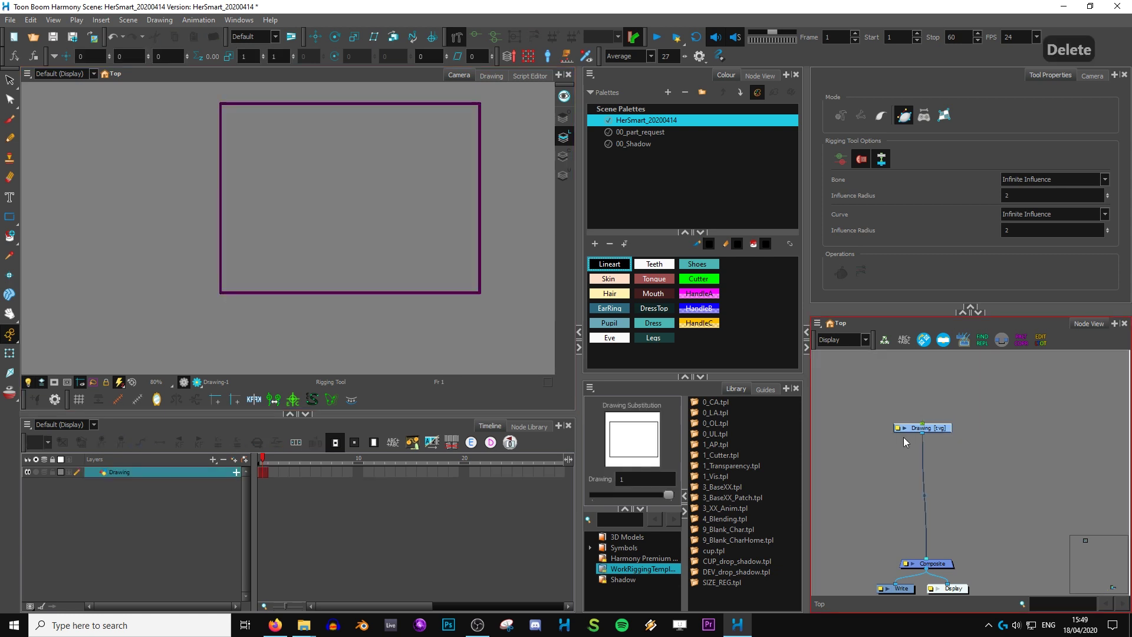
{"action": "key", "text": "Delete"}
Look at the Envelope Creator window and examine which deformation scripts are included in the Camera View toolbar configuration
{"action": "left_click", "coordinate": [313, 400]}
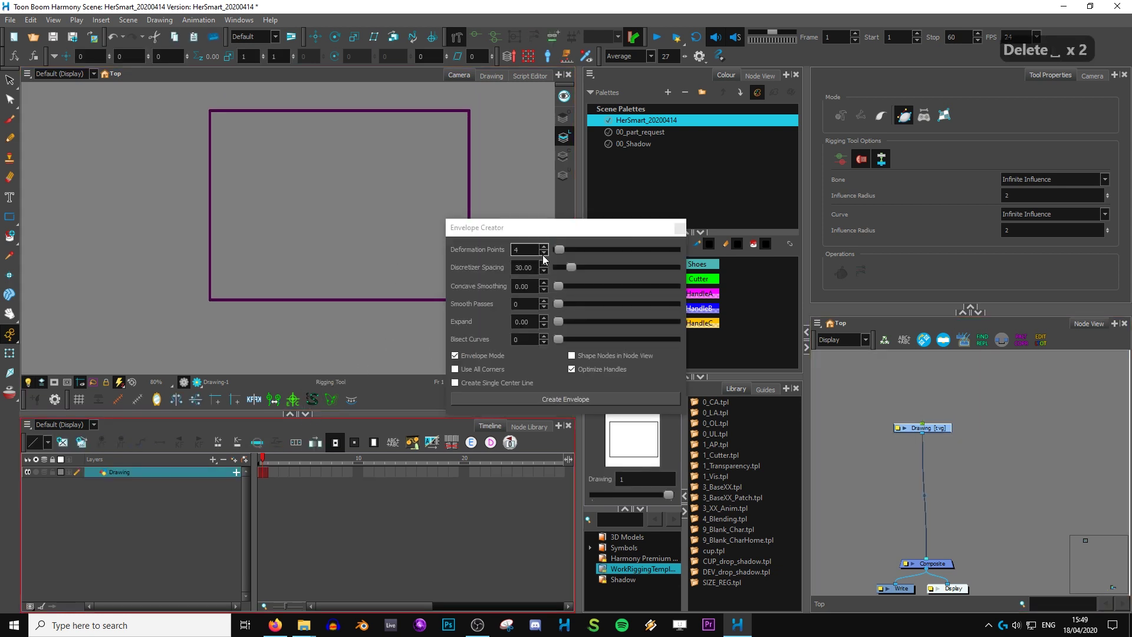
{"action": "left_click", "coordinate": [682, 227]}
{"action": "right_click", "coordinate": [387, 397]}
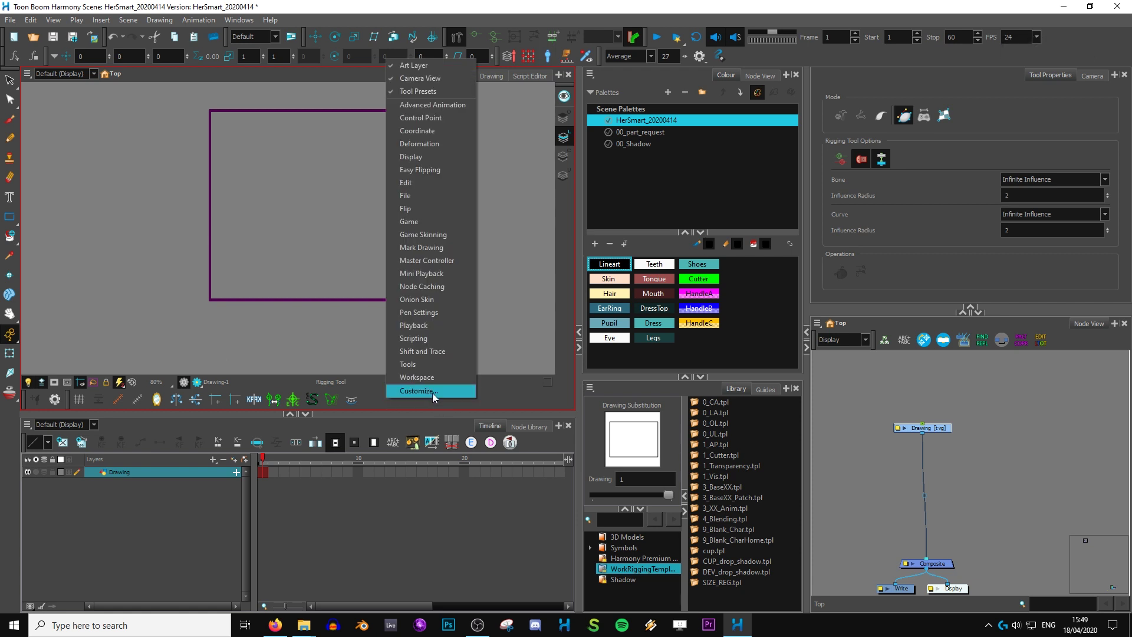
{"action": "left_click", "coordinate": [433, 393]}
{"action": "left_click_drag", "start_coordinate": [731, 288], "coordinate": [733, 354]}
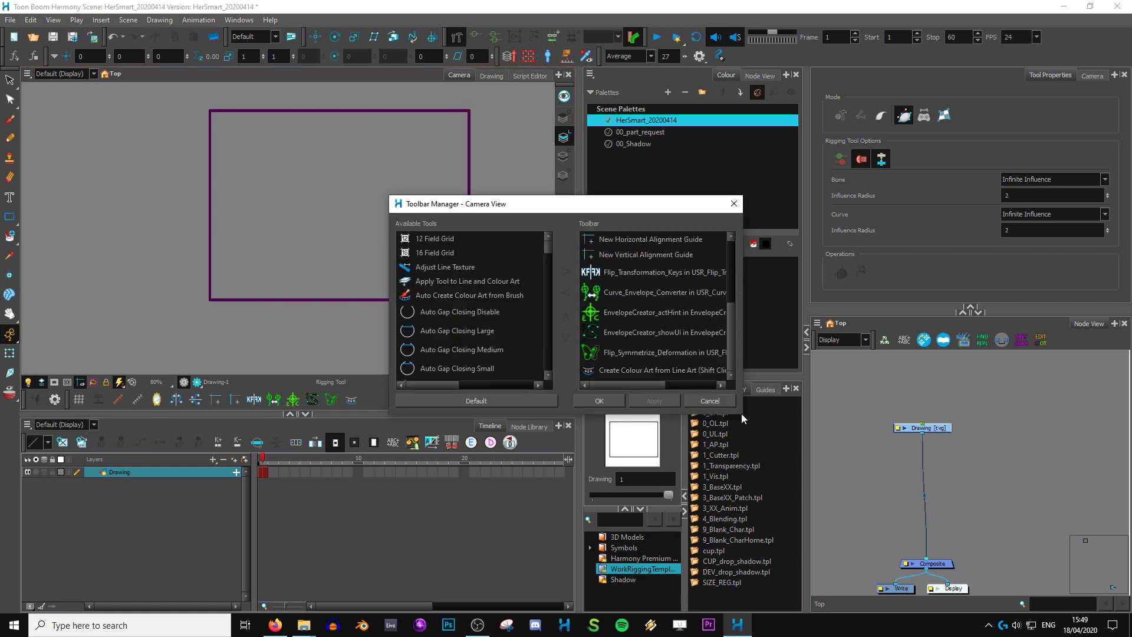
{"action": "left_click_drag", "start_coordinate": [742, 416], "coordinate": [828, 457]}
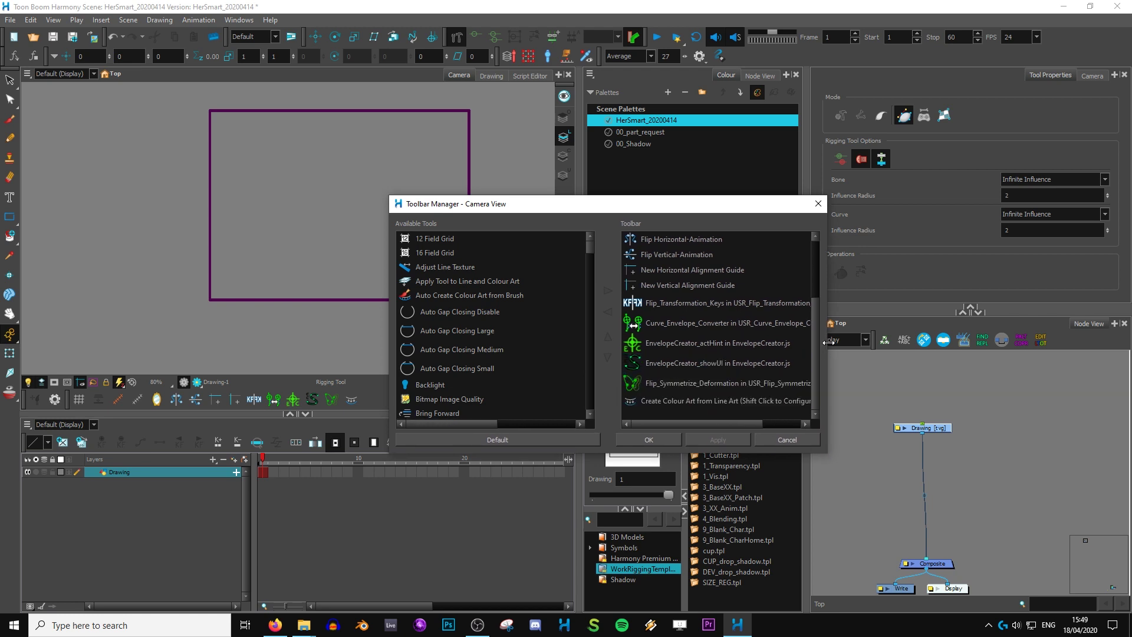
{"action": "left_click_drag", "start_coordinate": [825, 343], "coordinate": [956, 344]}
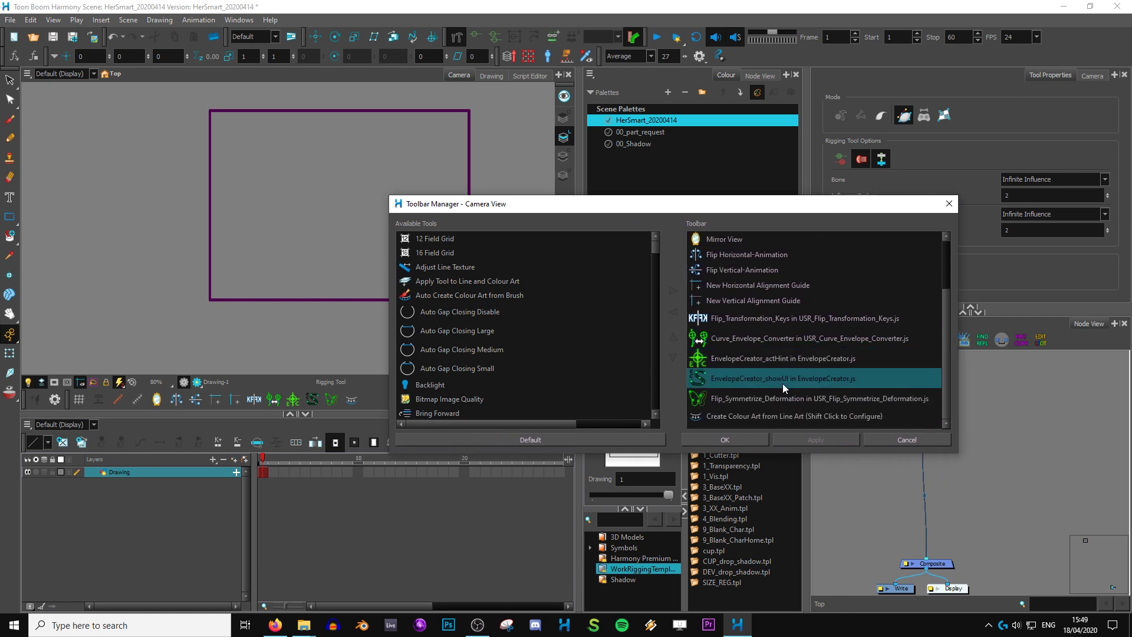
{"action": "left_click", "coordinate": [949, 204]}
Create an envelope with 4 deformation points around the rectangle using the Envelope Creator
{"action": "left_click", "coordinate": [312, 400]}
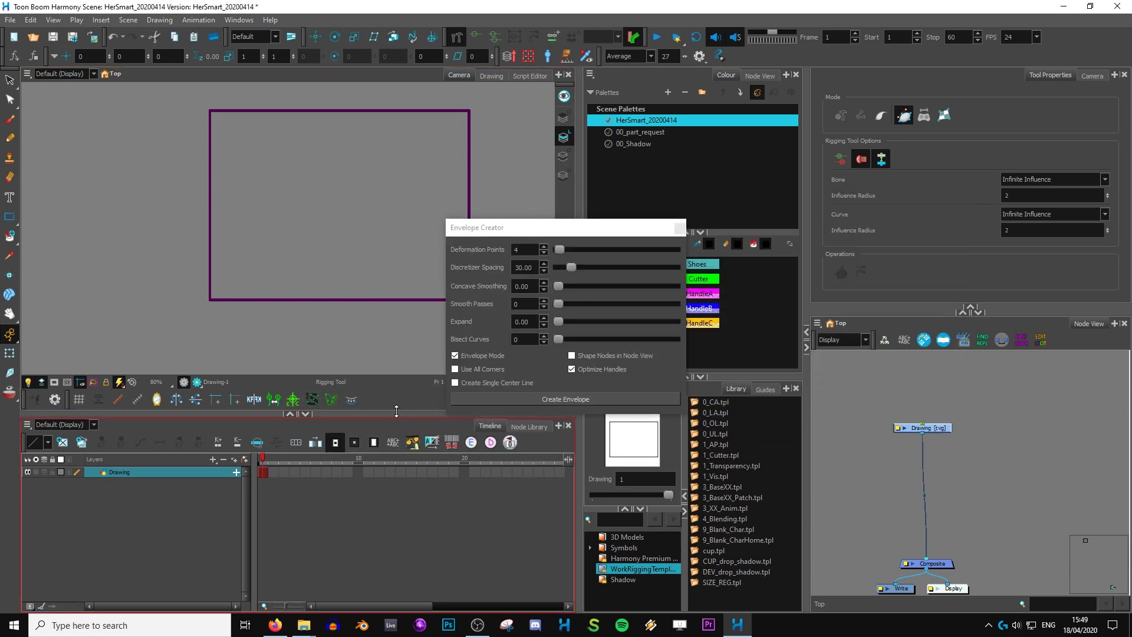
{"action": "left_click_drag", "start_coordinate": [592, 225], "coordinate": [633, 199]}
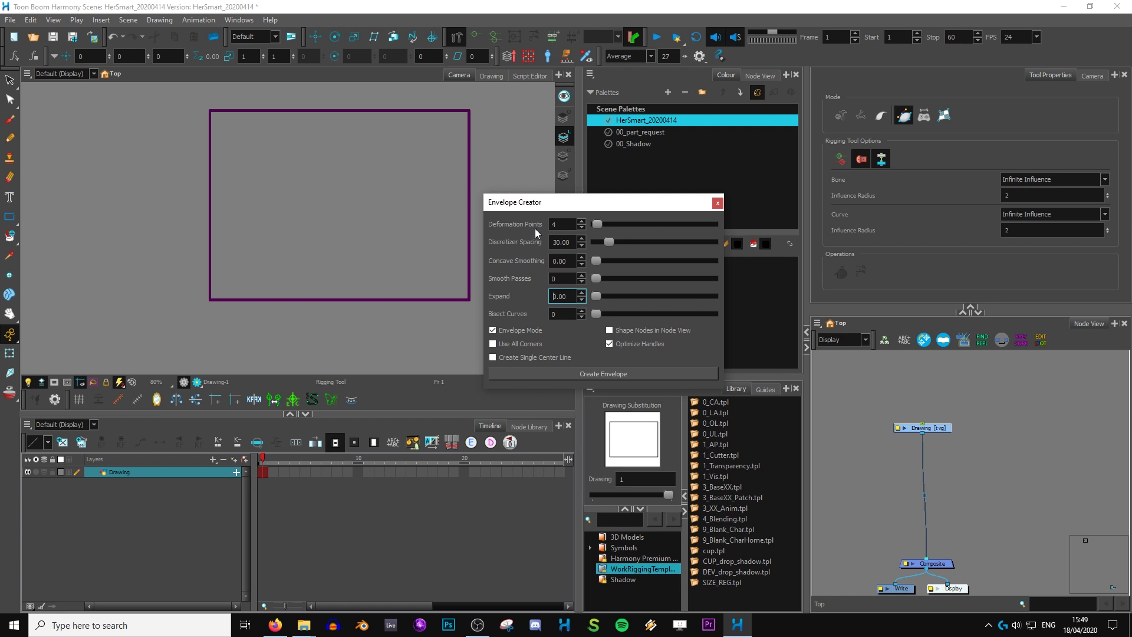
{"action": "key", "text": "space"}
{"action": "left_click_drag", "start_coordinate": [430, 262], "coordinate": [422, 303]}
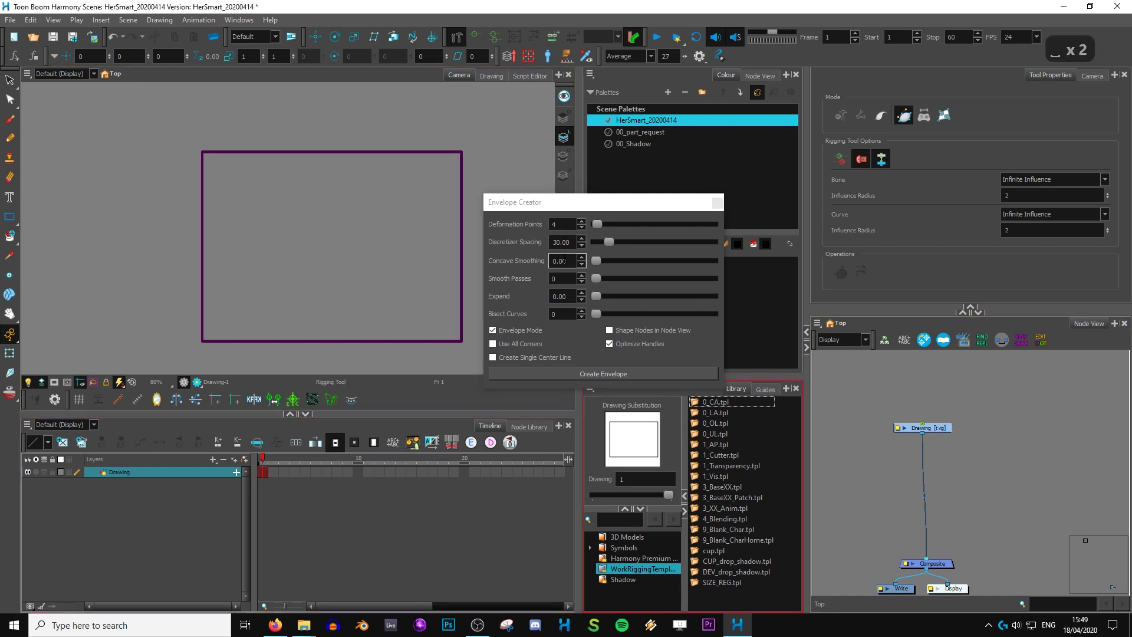
{"action": "left_click", "coordinate": [600, 371]}
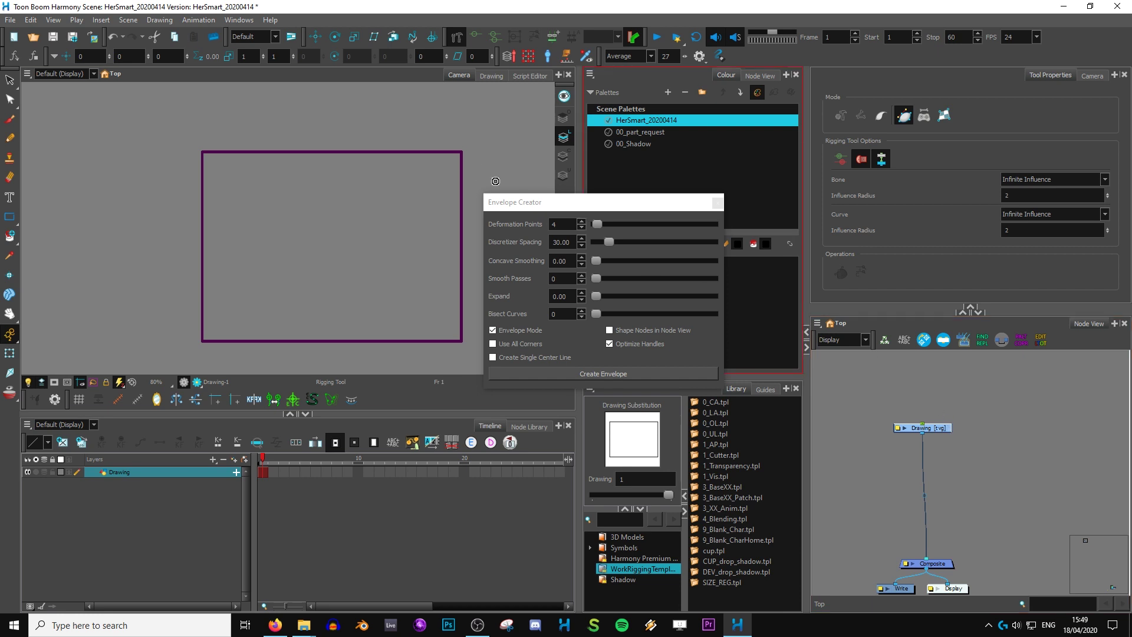
{"action": "left_click", "coordinate": [605, 375]}
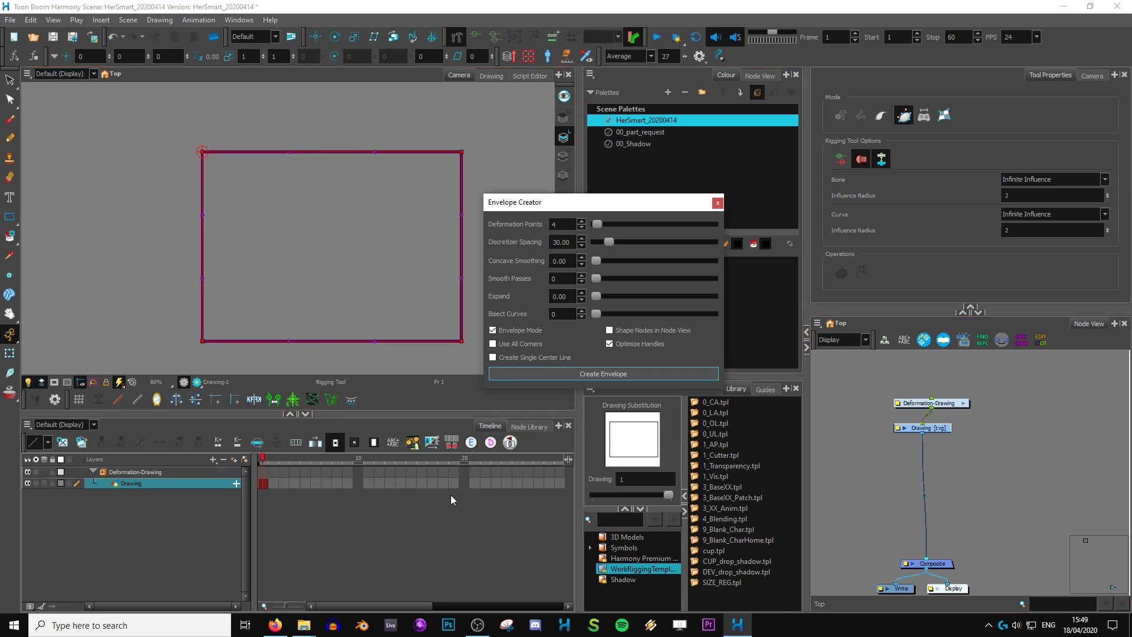
Try deforming the rectangle by moving envelope points with the Transform tool, and undo the deformations and the envelope creation
{"action": "left_click", "coordinate": [10, 353]}
{"action": "key", "text": "space"}
{"action": "left_click_drag", "start_coordinate": [284, 239], "coordinate": [327, 250]}
{"action": "key", "text": "2"}
{"action": "key", "text": "2"}
{"action": "left_click_drag", "start_coordinate": [228, 229], "coordinate": [197, 264]}
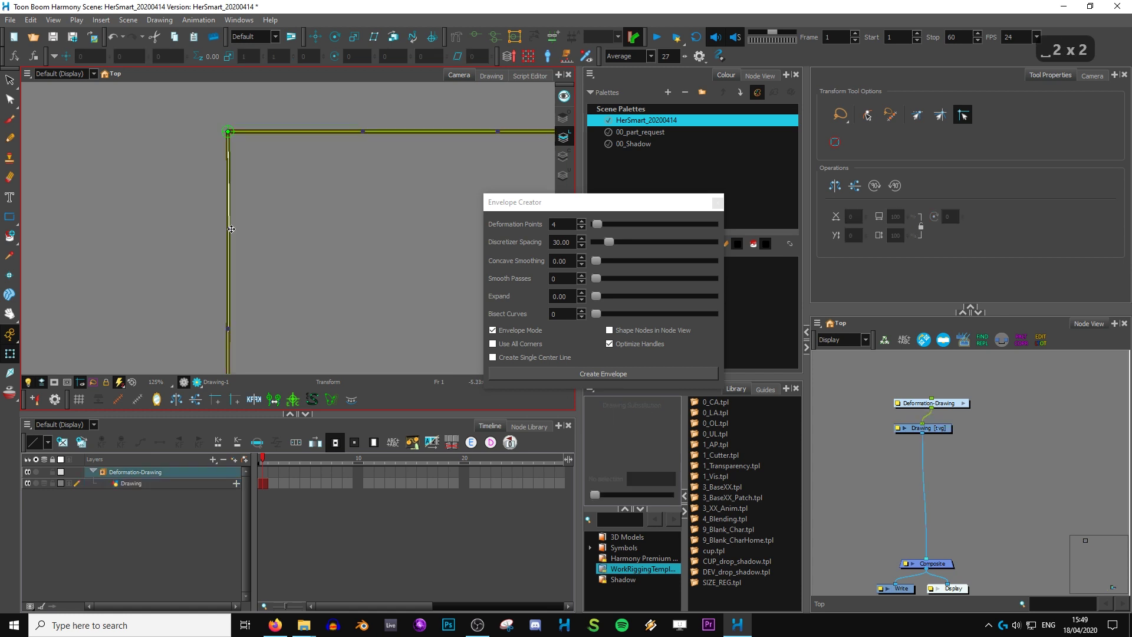
{"action": "key", "text": "ctrl+z"}
{"action": "left_click_drag", "start_coordinate": [364, 131], "coordinate": [379, 152]}
{"action": "key", "text": "ctrl+z"}
{"action": "key", "text": "ctrl+z"}
{"action": "key", "text": "1"}
{"action": "key", "text": "1"}
{"action": "key", "text": "1"}
{"action": "key", "text": "1"}
{"action": "key", "text": "2"}
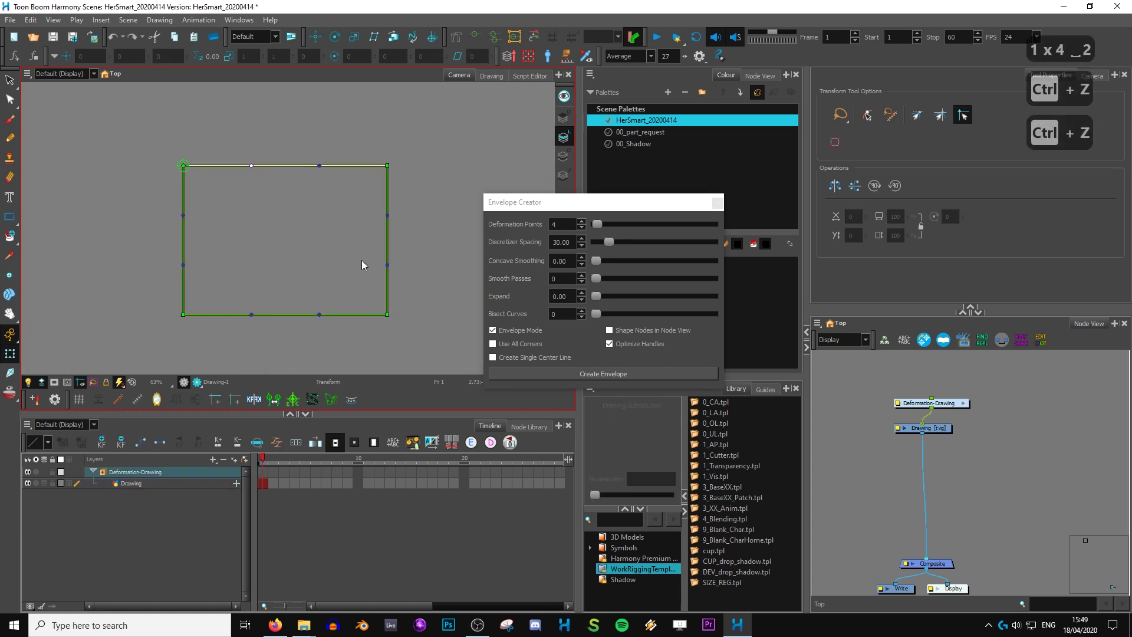
{"action": "key", "text": "2"}
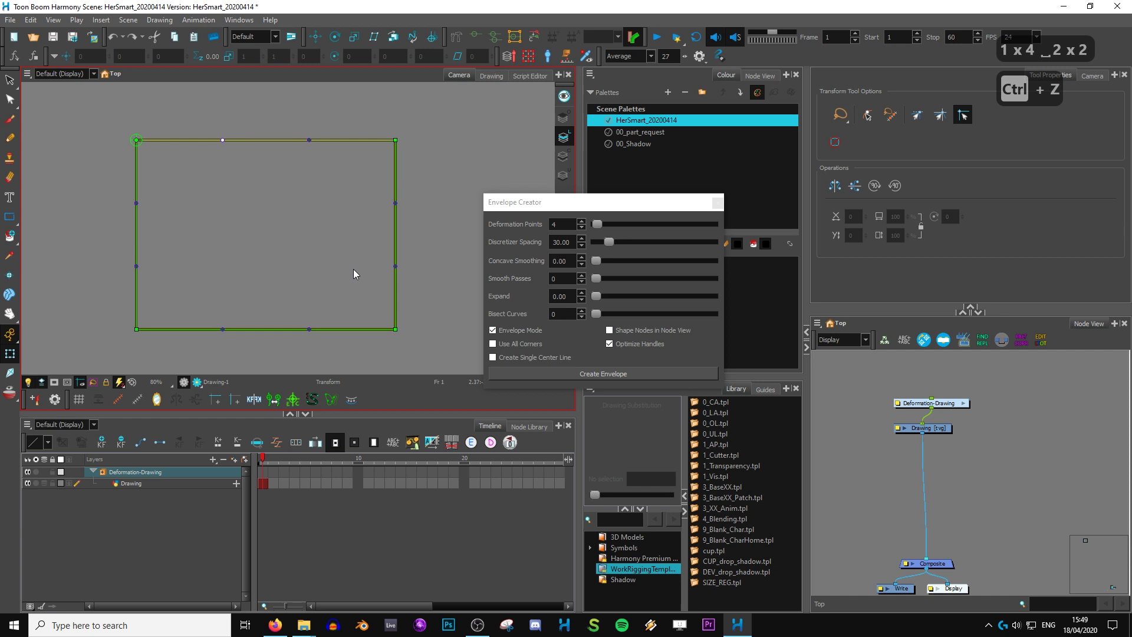
{"action": "key", "text": "ctrl+z"}
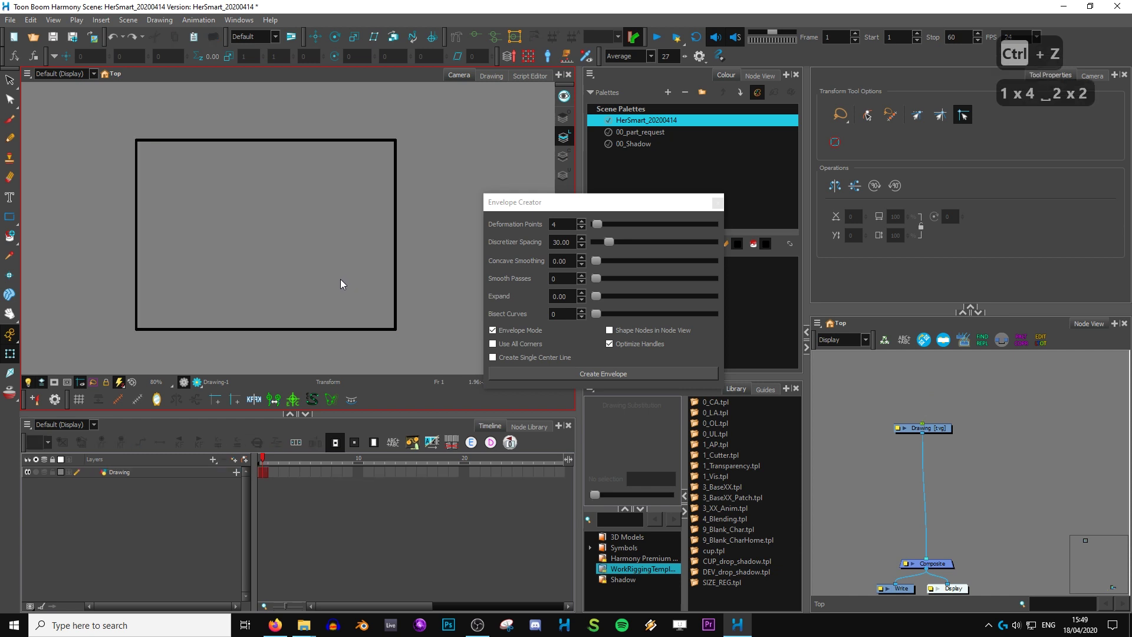
Select the Drawing node, generate its envelope again with 4 deformation points, and undo it
{"action": "key", "text": "space"}
{"action": "left_click_drag", "start_coordinate": [362, 335], "coordinate": [394, 320]}
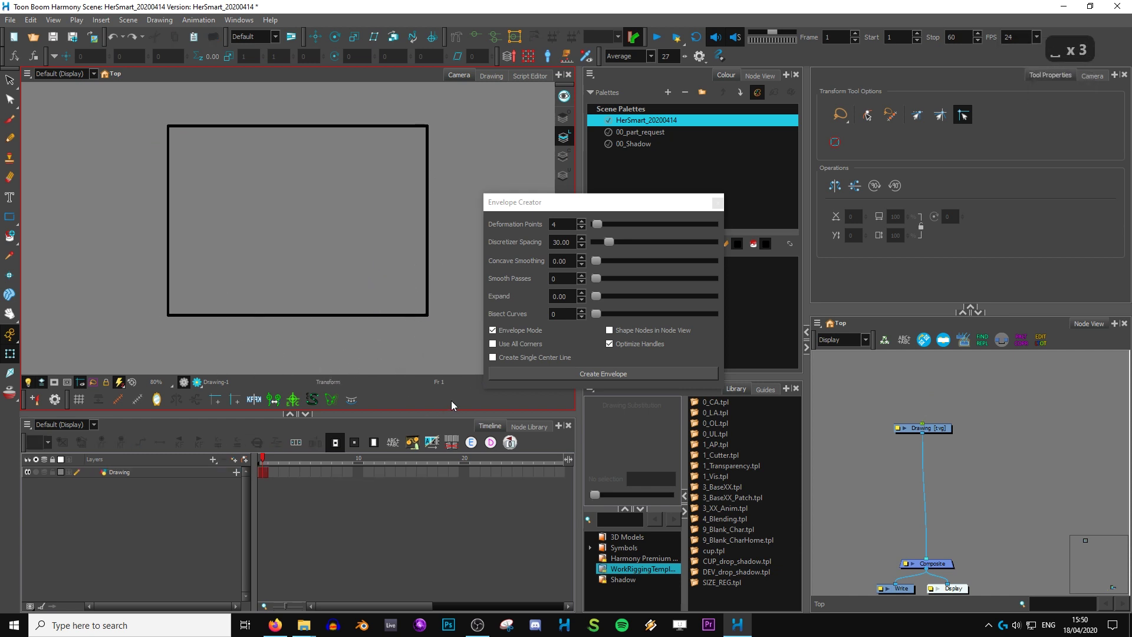
{"action": "left_click", "coordinate": [935, 430]}
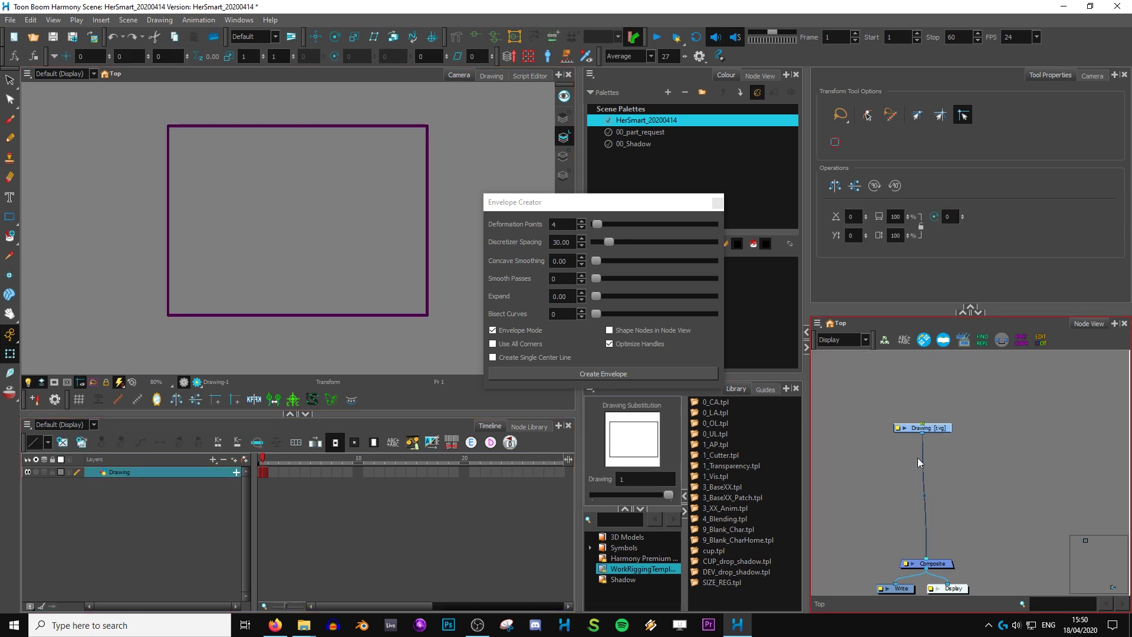
{"action": "key", "text": "space"}
{"action": "mouse_move", "coordinate": [411, 264]}
{"action": "left_mouse_down"}
{"action": "mouse_move", "coordinate": [415, 299]}
{"action": "mouse_move", "coordinate": [387, 250]}
{"action": "left_mouse_up"}
{"action": "key", "text": "space"}
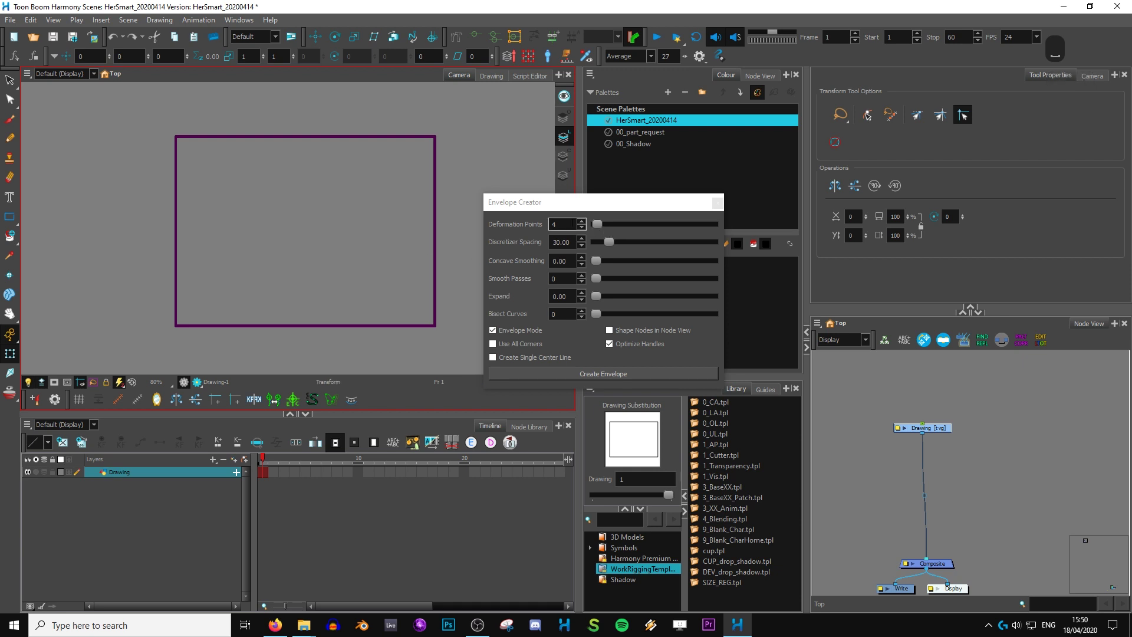
{"action": "left_click", "coordinate": [555, 227]}
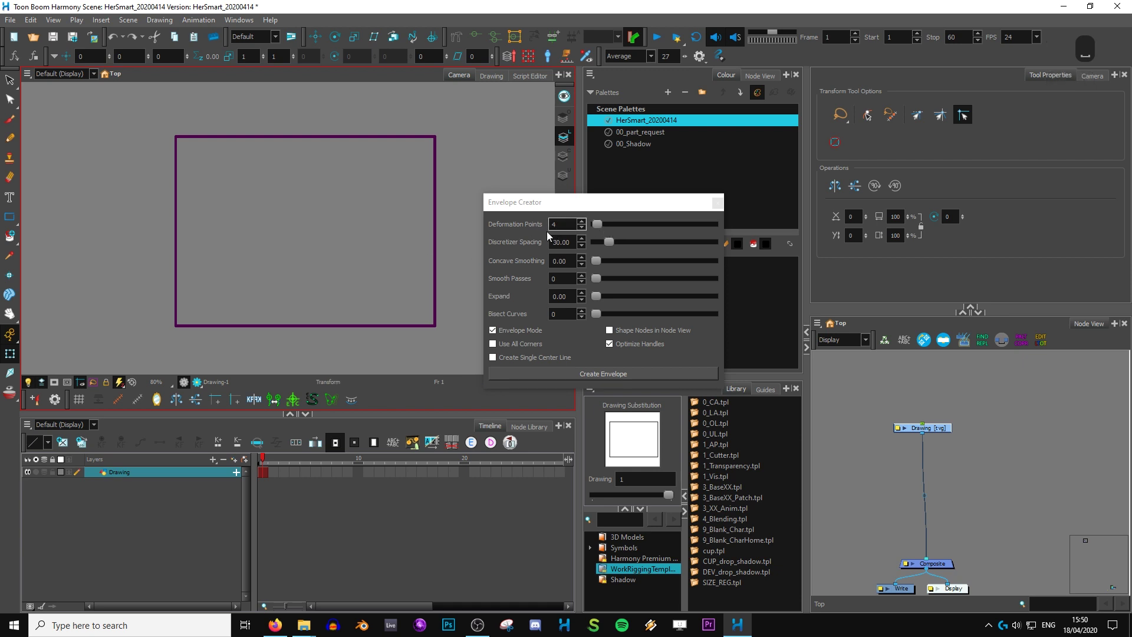
{"action": "key", "text": "space"}
{"action": "left_click_drag", "start_coordinate": [387, 317], "coordinate": [387, 332]}
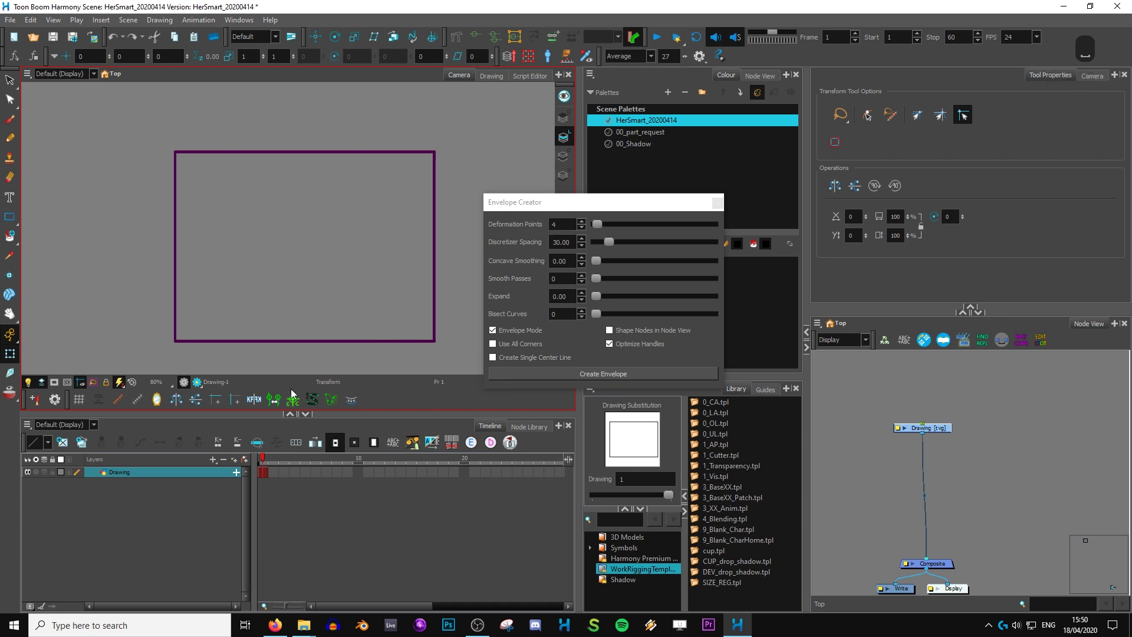
{"action": "left_click", "coordinate": [543, 375]}
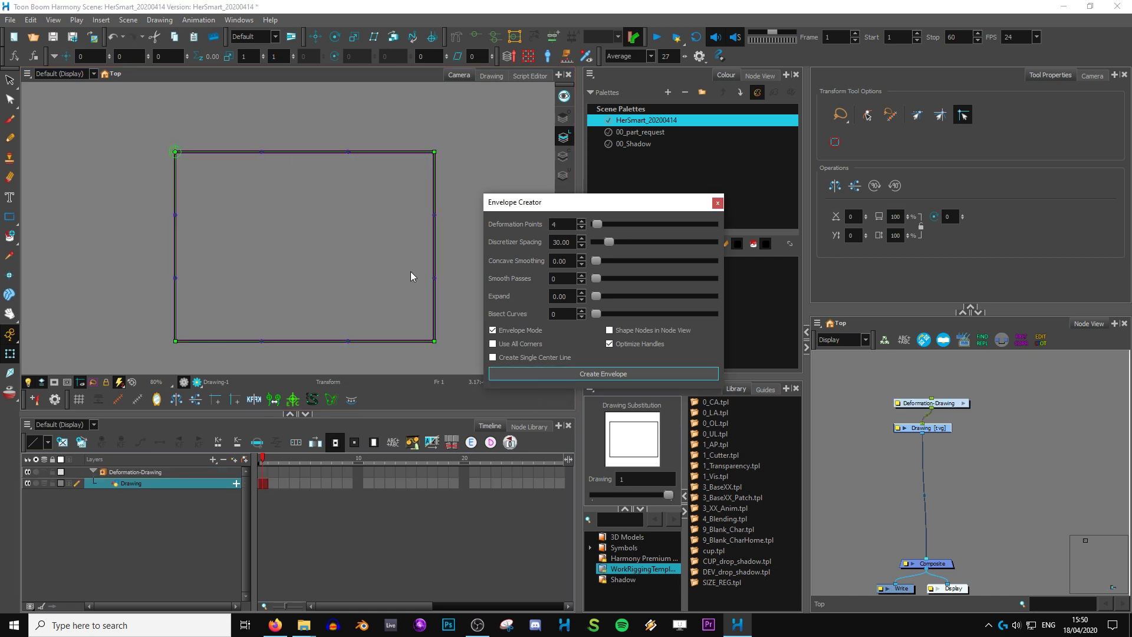
{"action": "key", "text": "ctrl+z"}
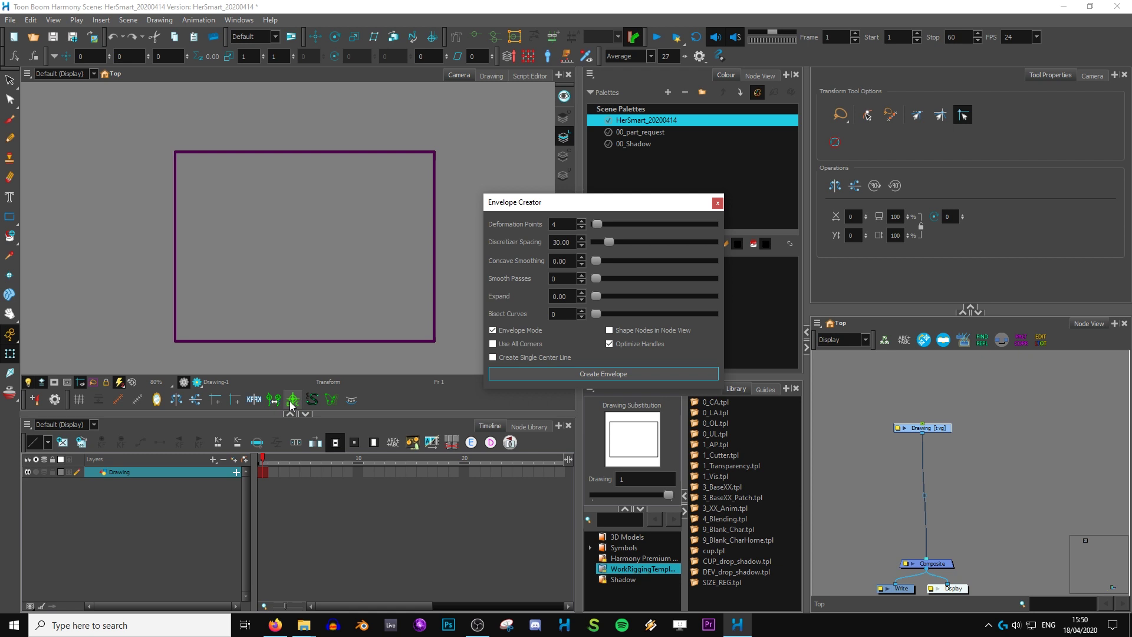
Check the EnvelopeCreator_actHint entry in the Camera View toolbar configuration, and close it without changes
{"action": "right_click", "coordinate": [394, 397]}
{"action": "left_click", "coordinate": [443, 390]}
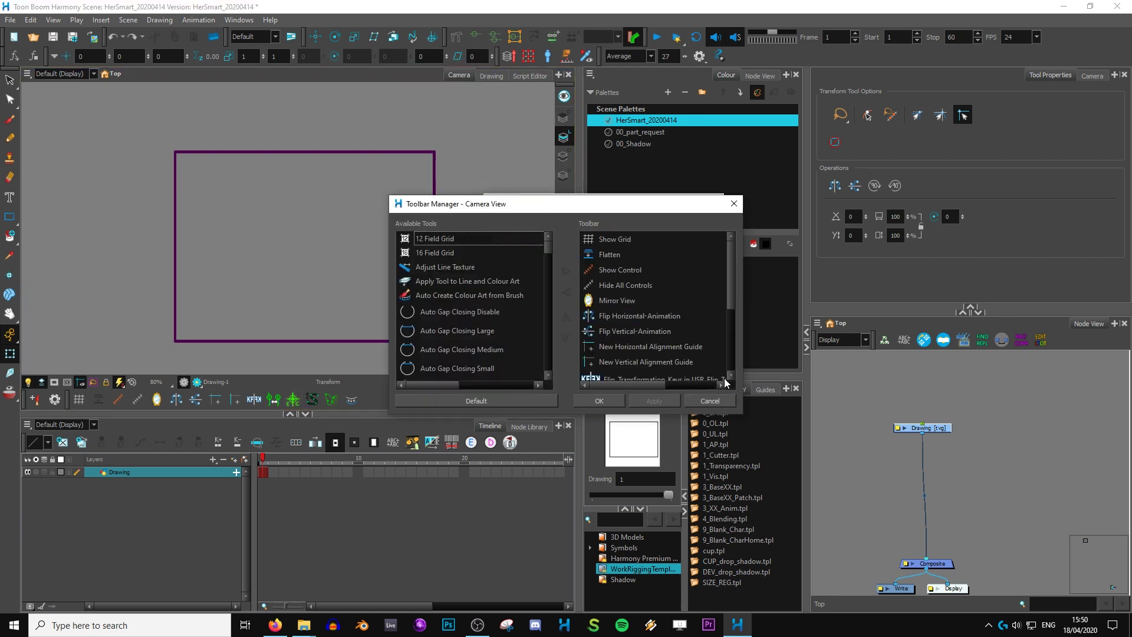
{"action": "left_click_drag", "start_coordinate": [731, 278], "coordinate": [729, 373]}
{"action": "left_click", "coordinate": [647, 314]}
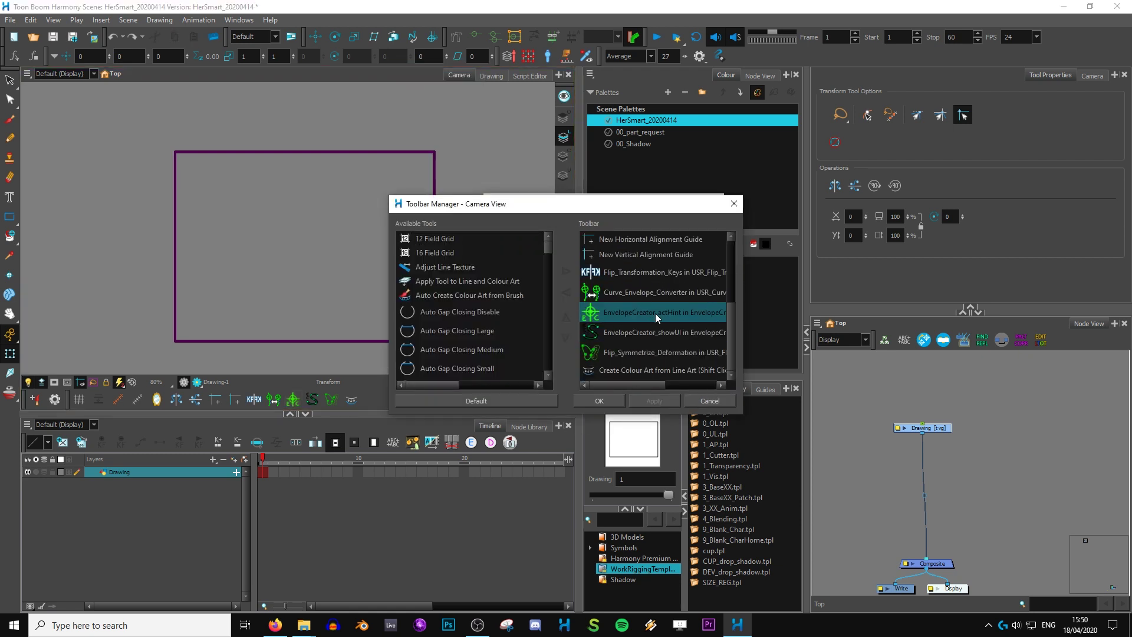
{"action": "left_click", "coordinate": [716, 268]}
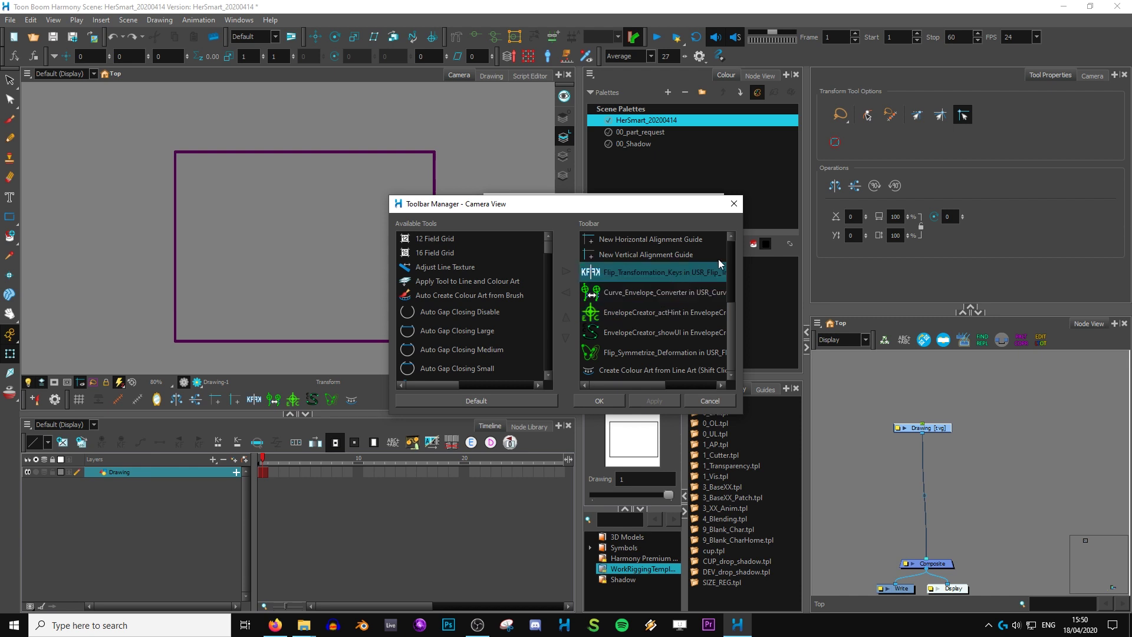
{"action": "left_click", "coordinate": [734, 203]}
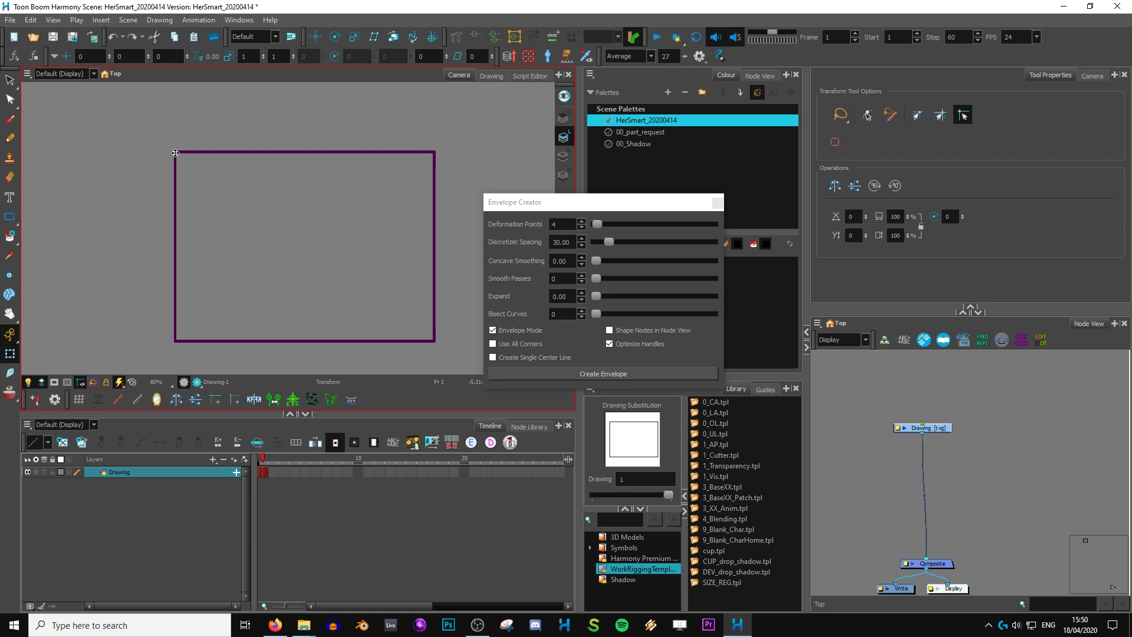
Generate an envelope with 4 deformation points around the rectangle and check its corner points and handles against the outline
{"action": "left_click", "coordinate": [293, 399]}
{"action": "key", "text": "alt+slash"}
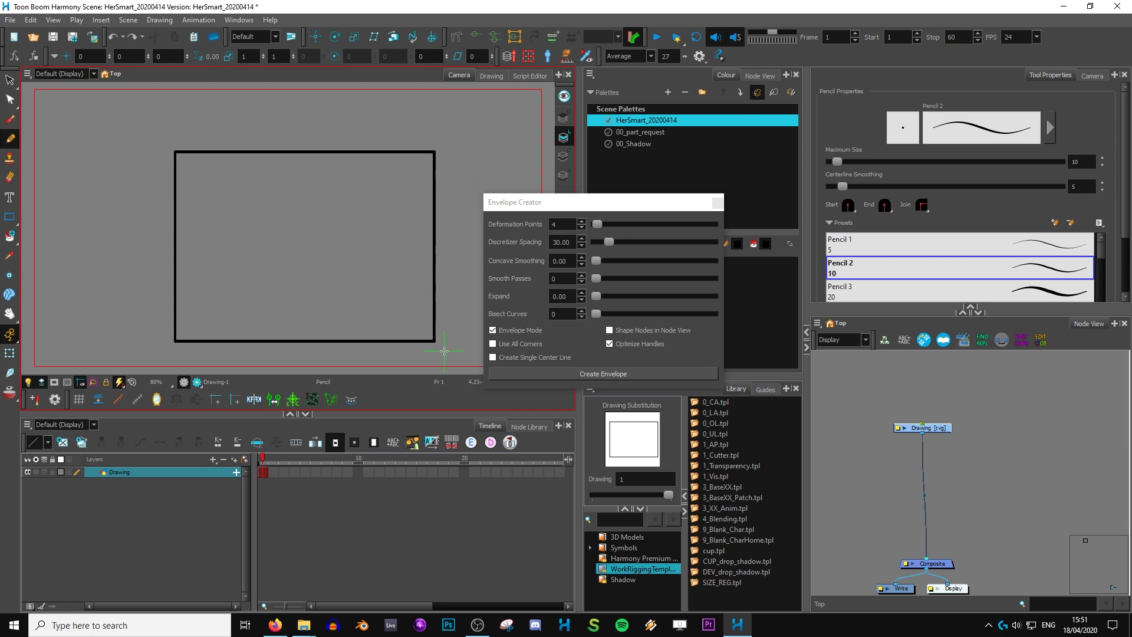
{"action": "key", "text": "2"}
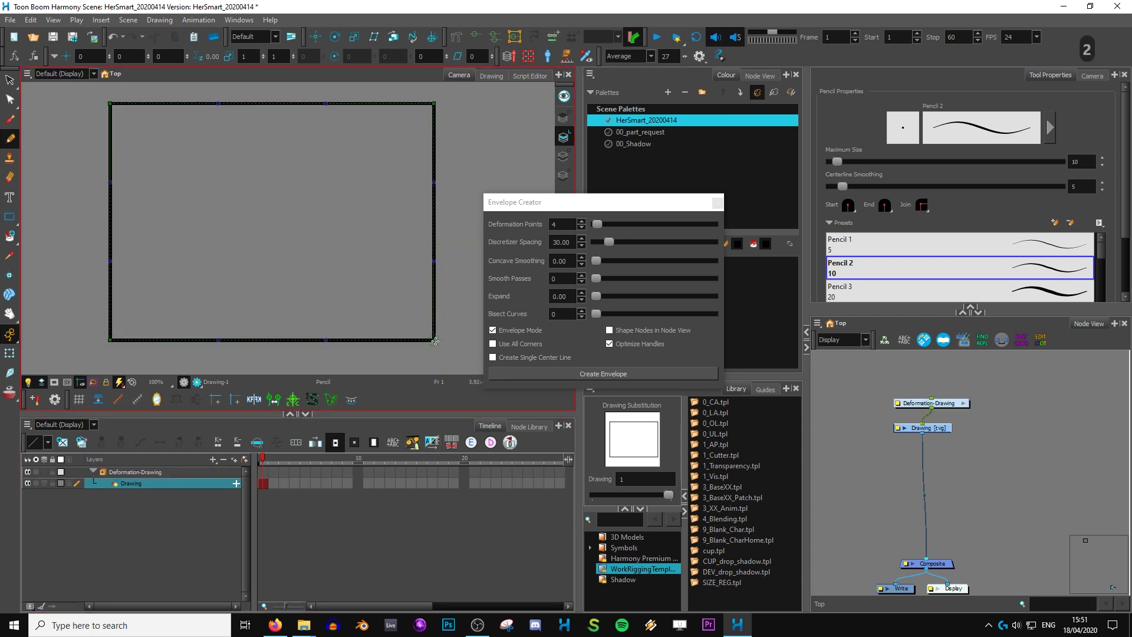
{"action": "key", "text": "2"}
{"action": "key", "text": "shift+t"}
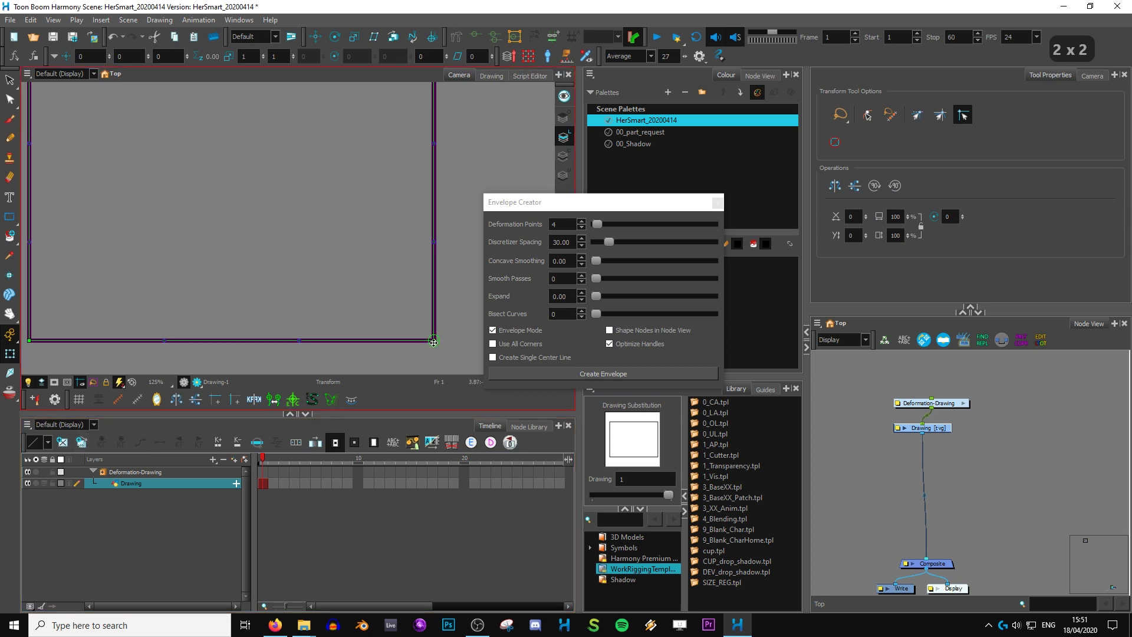
{"action": "key", "text": "1"}
{"action": "key", "text": "1"}
{"action": "key", "text": "1"}
{"action": "key", "text": "2"}
{"action": "key", "text": "2"}
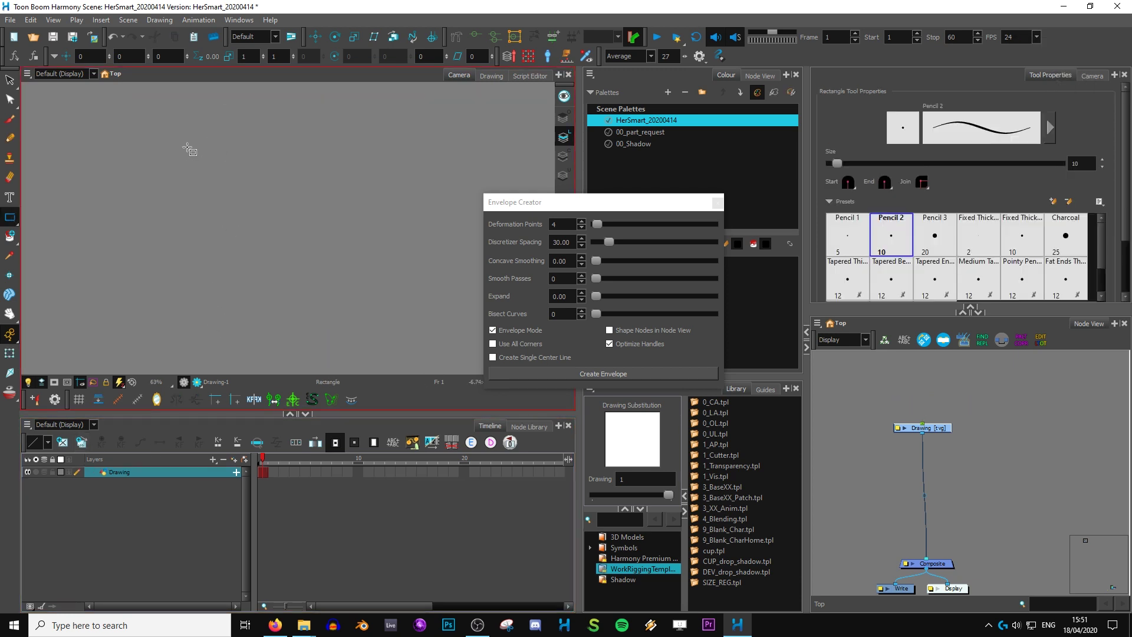
Draw a new rectangle and rotate it into a diamond with the Select tool
{"action": "left_click_drag", "start_coordinate": [182, 140], "coordinate": [410, 334]}
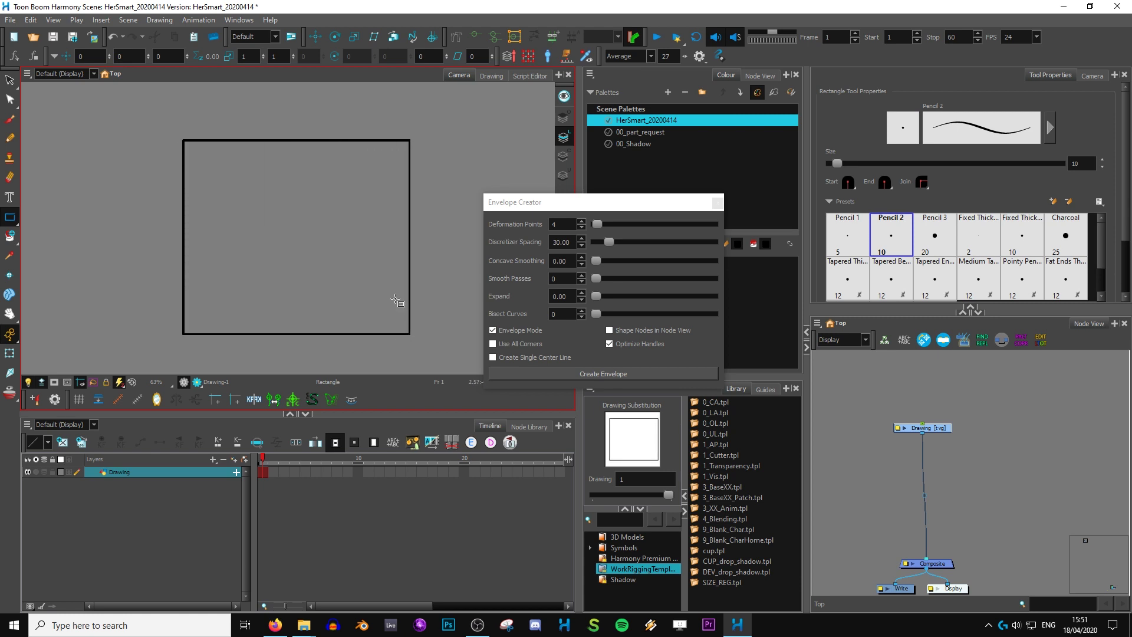
{"action": "key", "text": "alt+q"}
{"action": "left_click", "coordinate": [217, 135]}
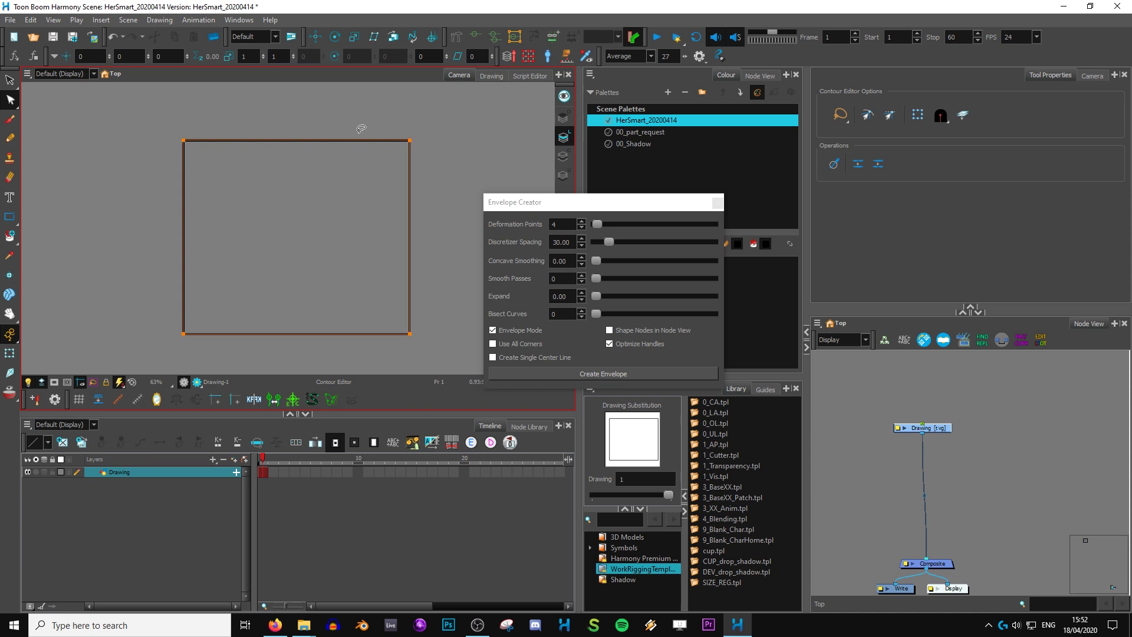
{"action": "key", "text": "alt+s"}
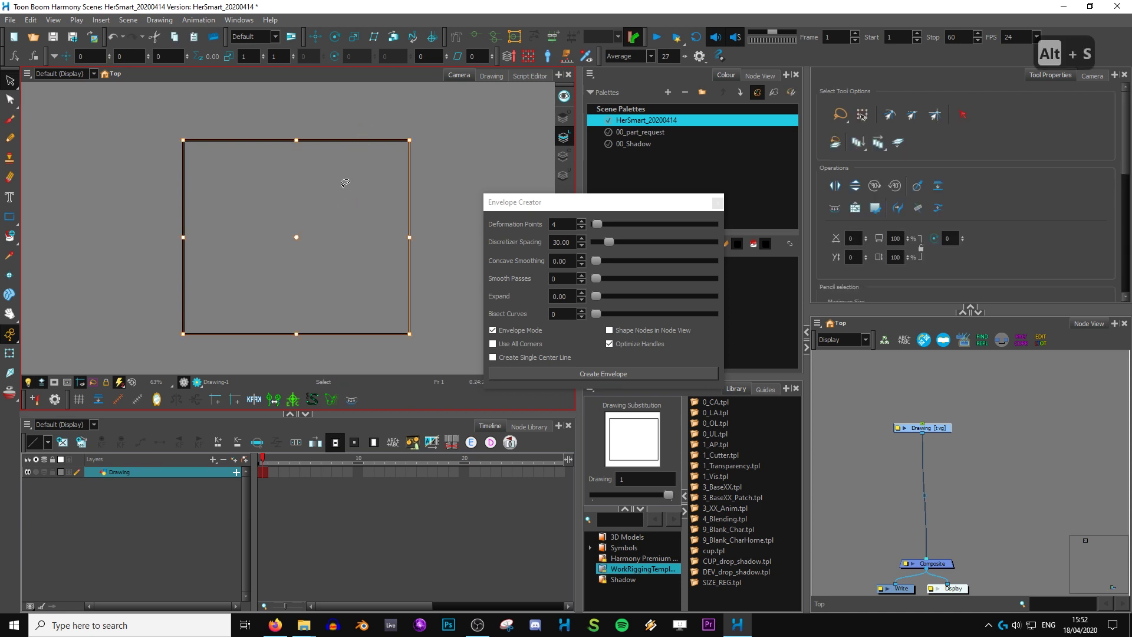
{"action": "left_click_drag", "start_coordinate": [419, 133], "coordinate": [401, 252]}
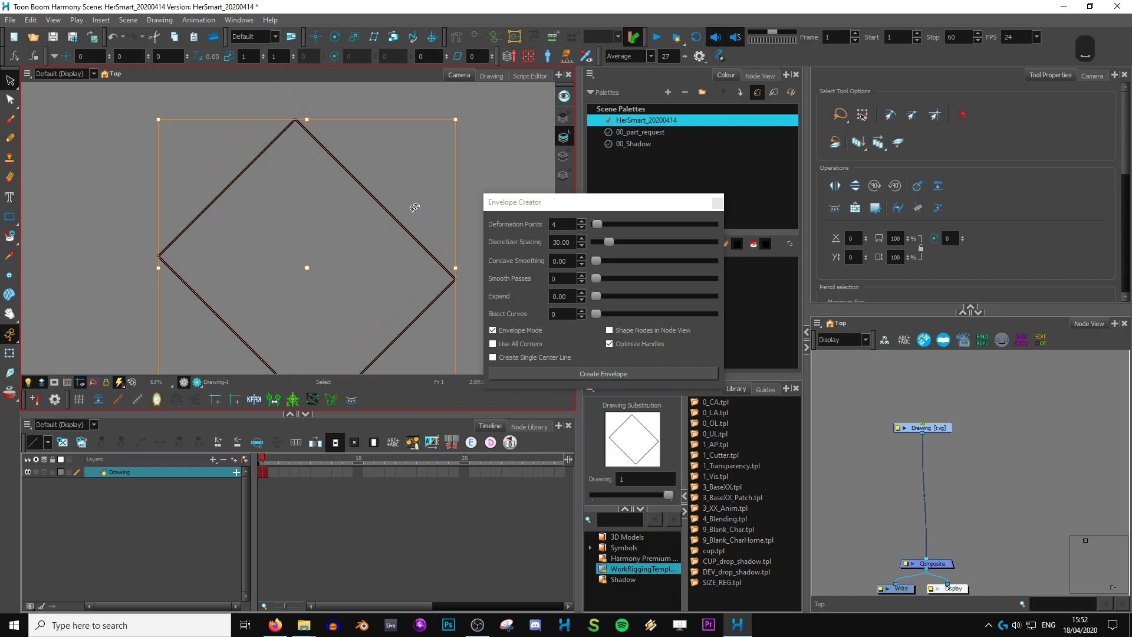
Round the diamond into an egg-like closed shape by adjusting its four corner points and handles with the Contour Editor
{"action": "key", "text": "alt+q"}
{"action": "key", "text": "1"}
{"action": "key", "text": "1"}
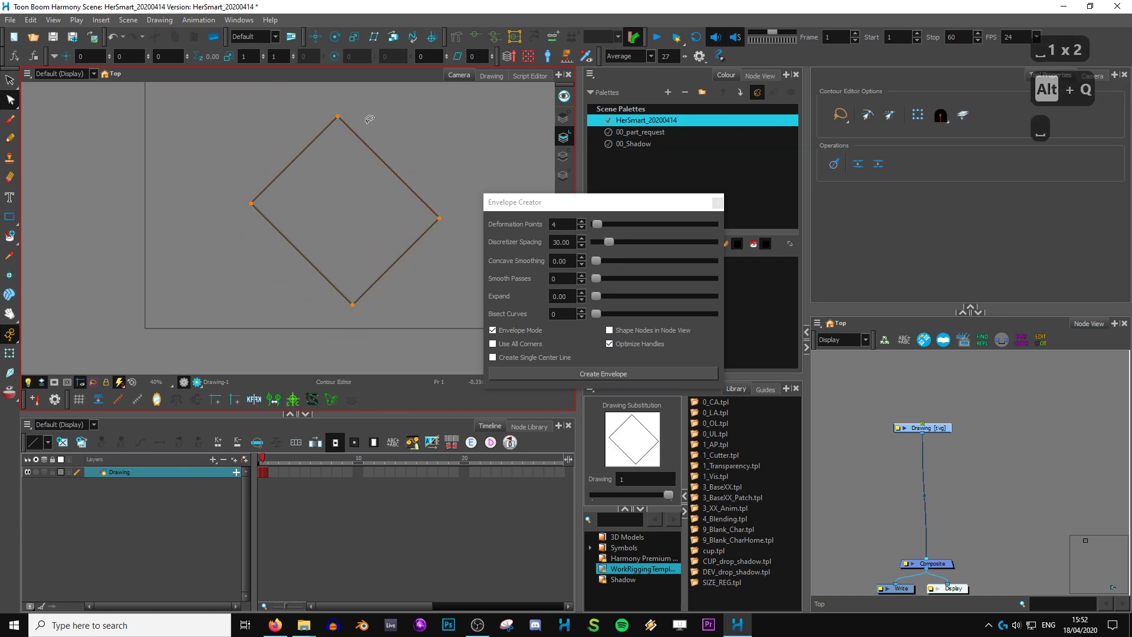
{"action": "key", "text": "2"}
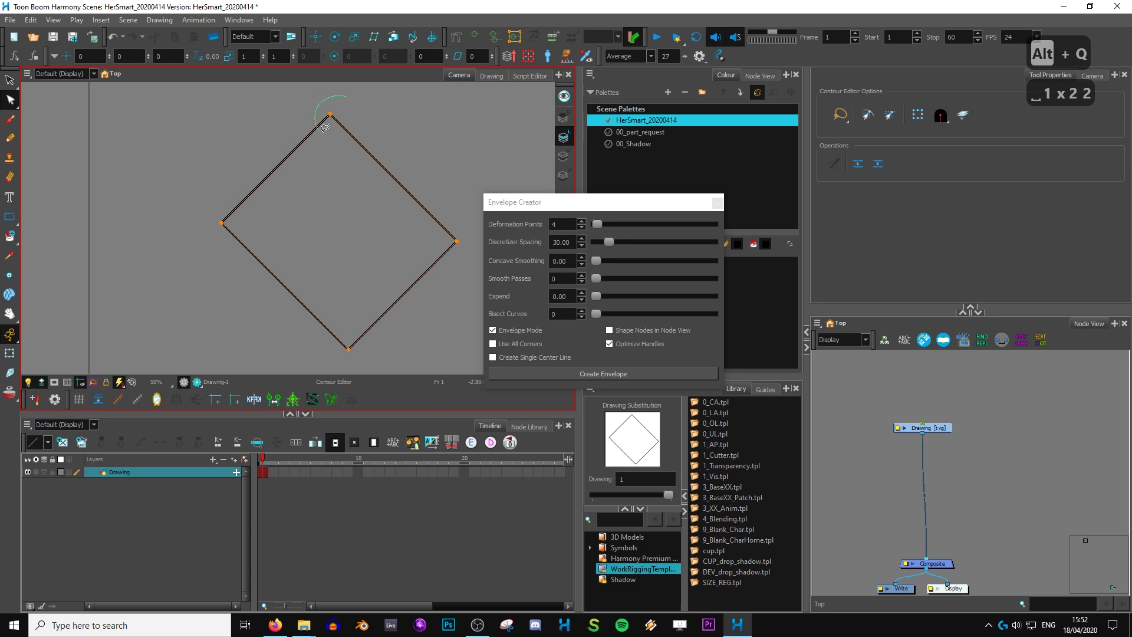
{"action": "left_click", "coordinate": [333, 116]}
{"action": "left_click_drag", "start_coordinate": [331, 114], "coordinate": [260, 116]}
{"action": "left_click_drag", "start_coordinate": [457, 241], "coordinate": [458, 323]}
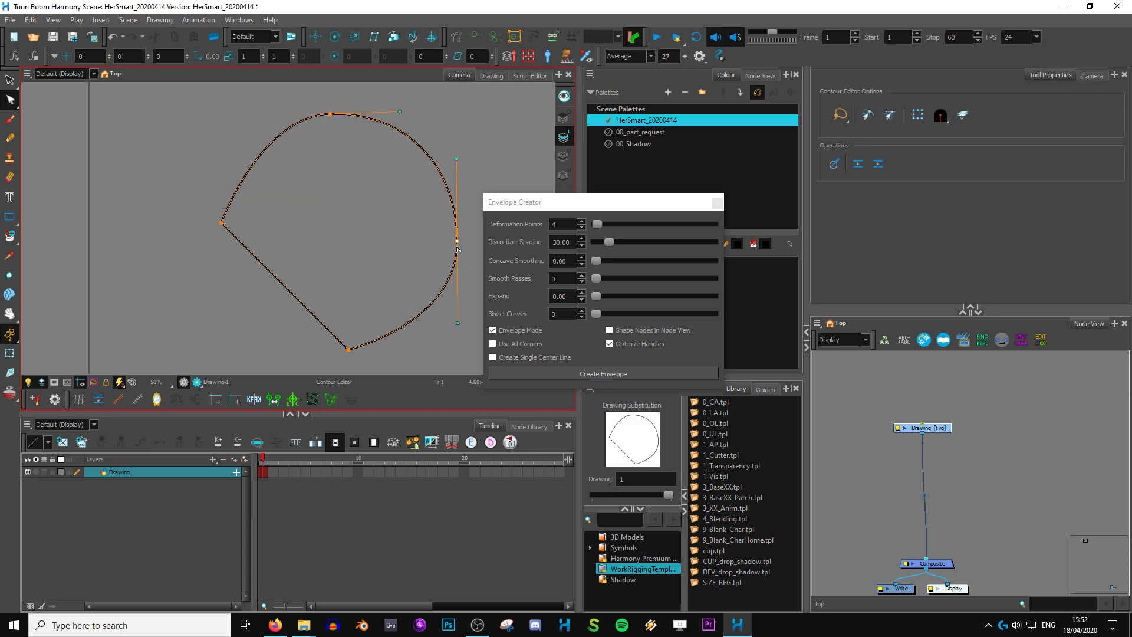
{"action": "left_click_drag", "start_coordinate": [427, 226], "coordinate": [428, 289]}
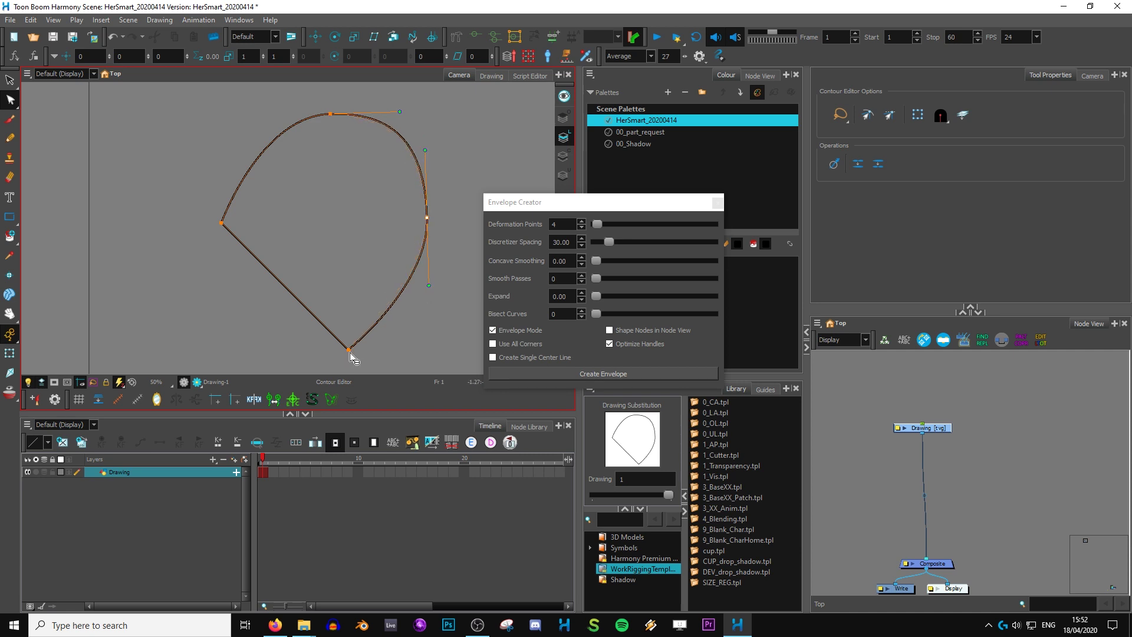
{"action": "left_click_drag", "start_coordinate": [348, 349], "coordinate": [420, 349]}
{"action": "left_click_drag", "start_coordinate": [221, 223], "coordinate": [243, 236]}
{"action": "left_click_drag", "start_coordinate": [427, 217], "coordinate": [443, 294]}
{"action": "key", "text": "1"}
{"action": "key", "text": "space"}
{"action": "key", "text": "2"}
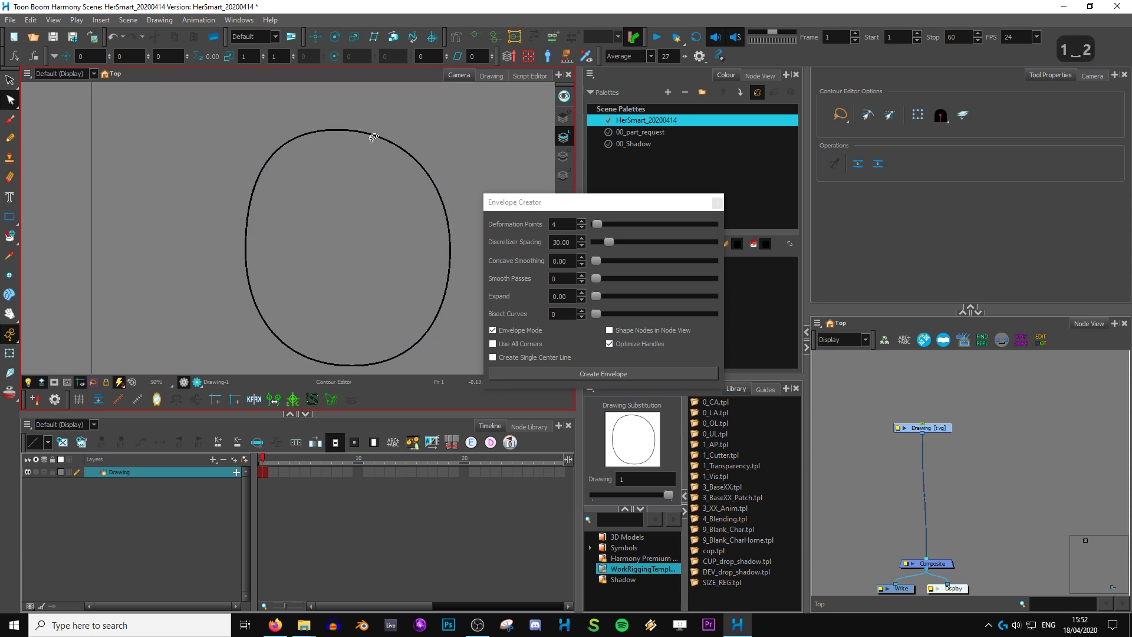
Examine the contour points and Bezier handles of the rounded shape with the Contour Editor
{"action": "left_click", "coordinate": [350, 131]}
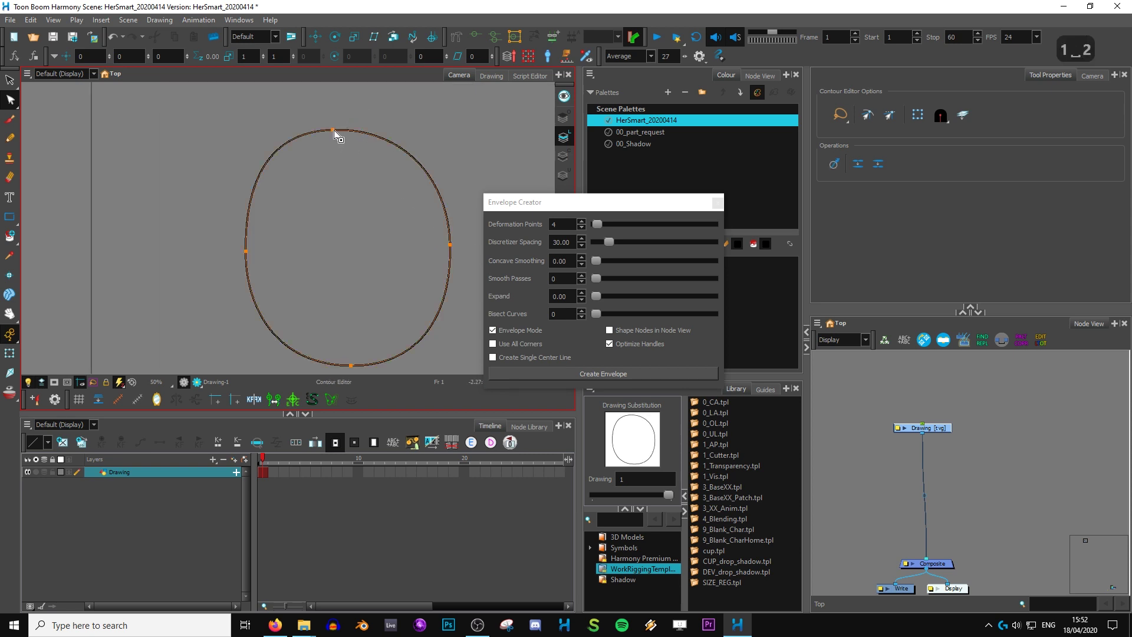
{"action": "key", "text": "2"}
{"action": "key", "text": "2"}
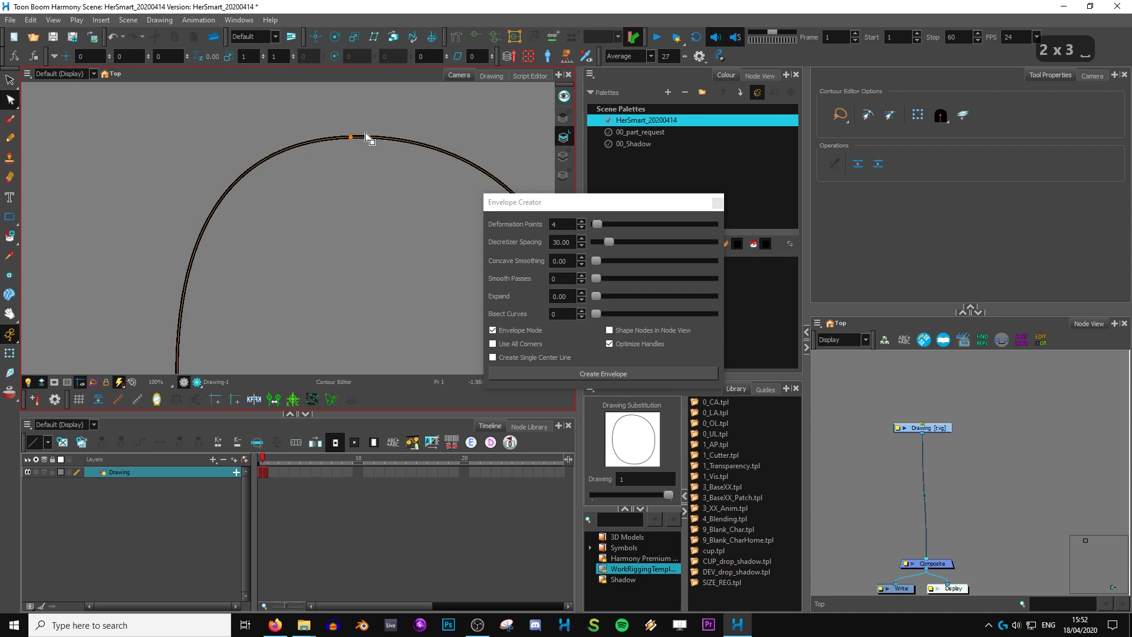
{"action": "key", "text": "alt+q"}
{"action": "left_click_drag", "start_coordinate": [366, 118], "coordinate": [370, 116]}
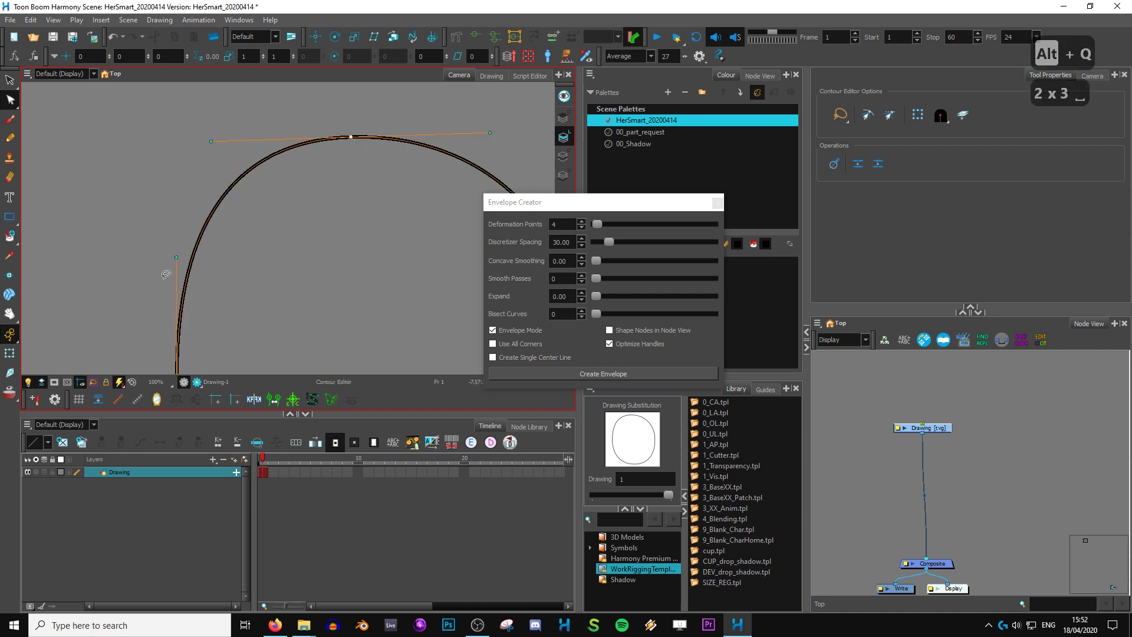
{"action": "key", "text": "1"}
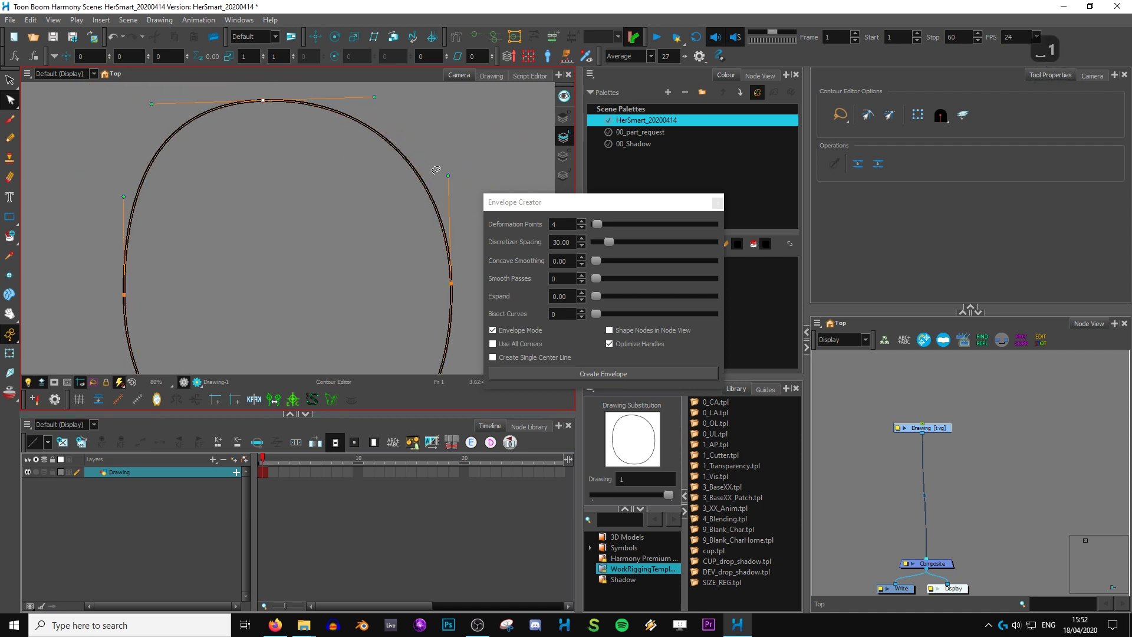
{"action": "key", "text": "1"}
{"action": "key", "text": "1"}
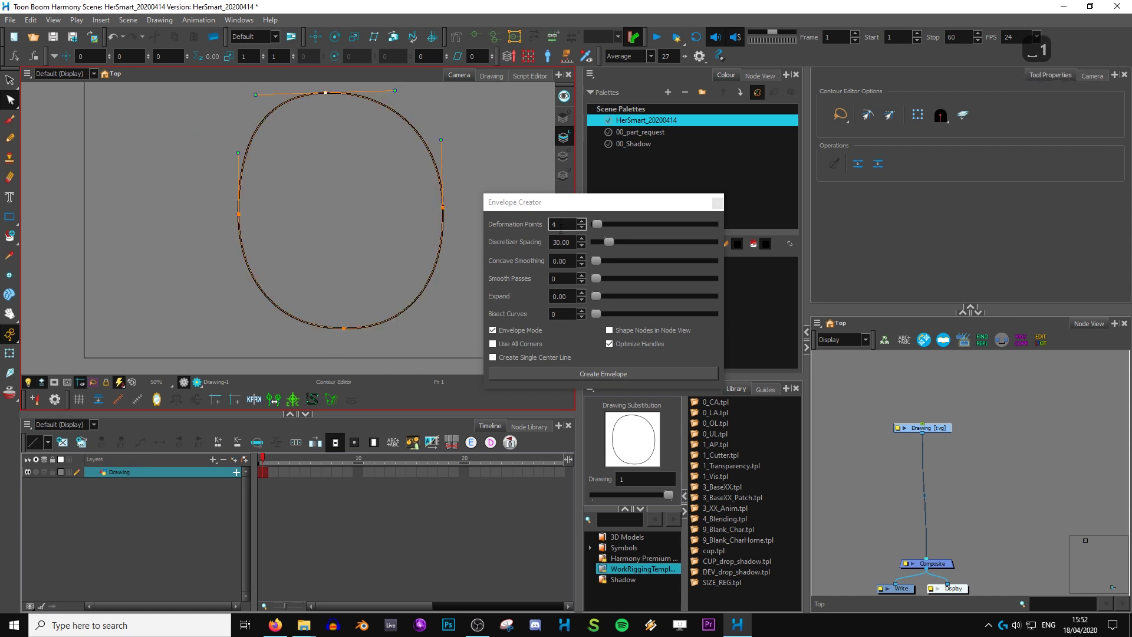
Generate an envelope with 4 deformation points around the rounded shape, compare its handles with the contour, and undo it
{"action": "left_click", "coordinate": [603, 373]}
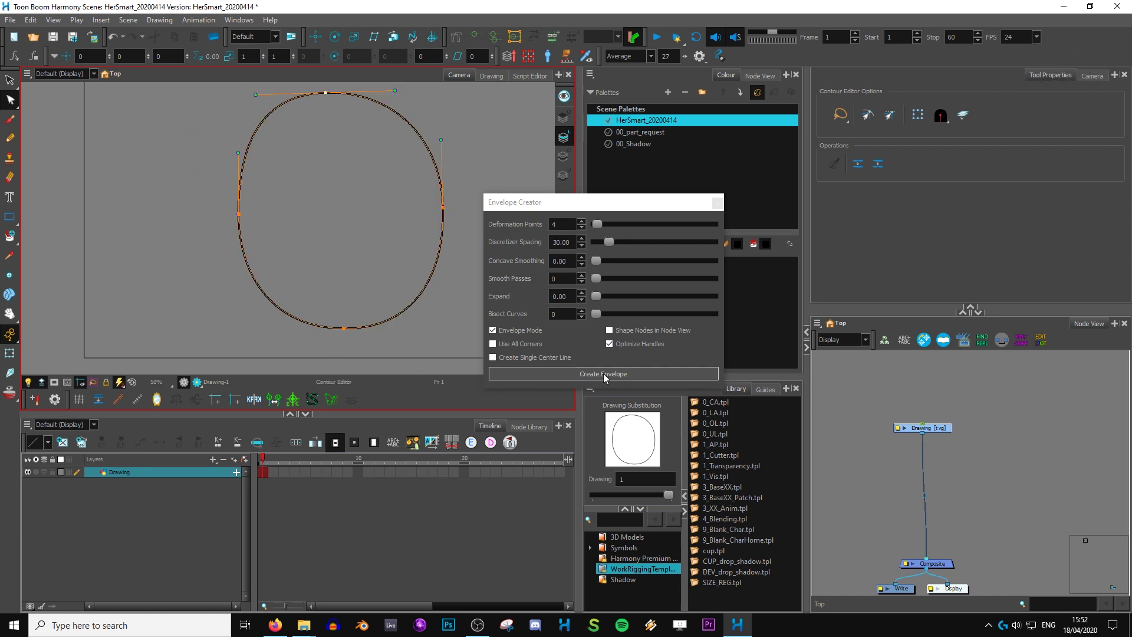
{"action": "key", "text": "2"}
{"action": "key", "text": "2"}
{"action": "key", "text": "2"}
{"action": "key", "text": "2"}
{"action": "key", "text": "2"}
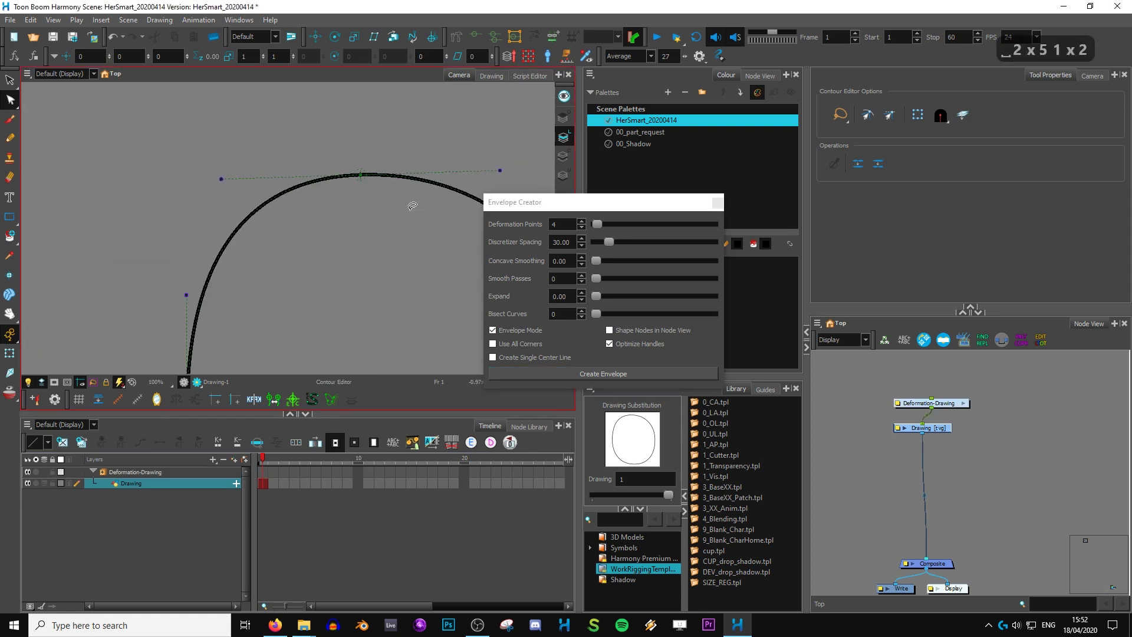
{"action": "key", "text": "1"}
{"action": "key", "text": "1"}
{"action": "key", "text": "1"}
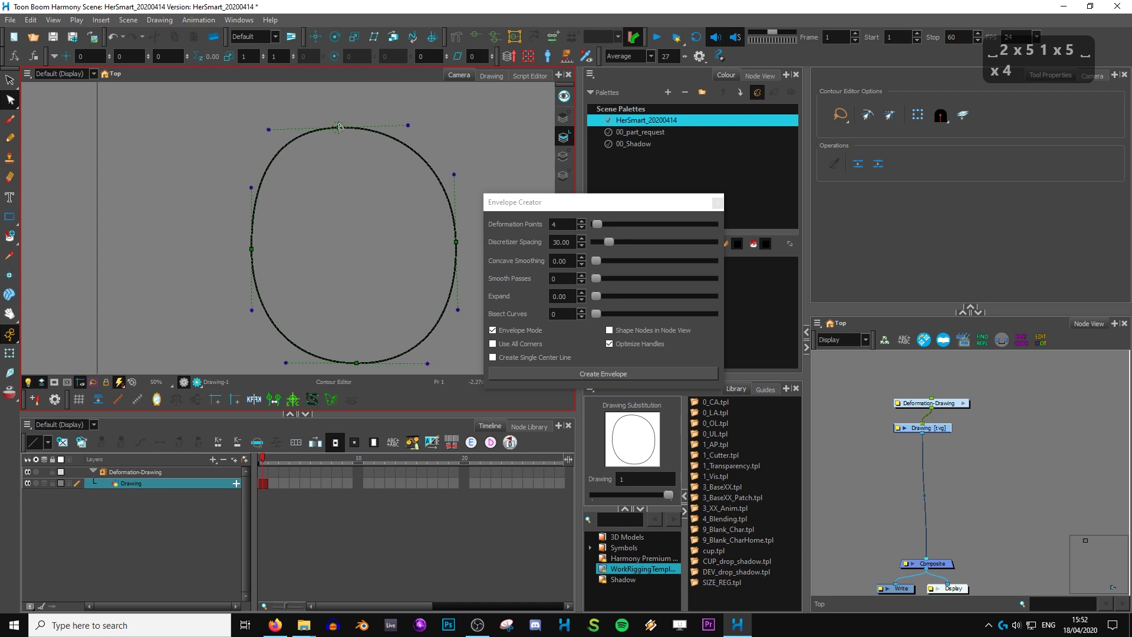
{"action": "key", "text": "ctrl+z"}
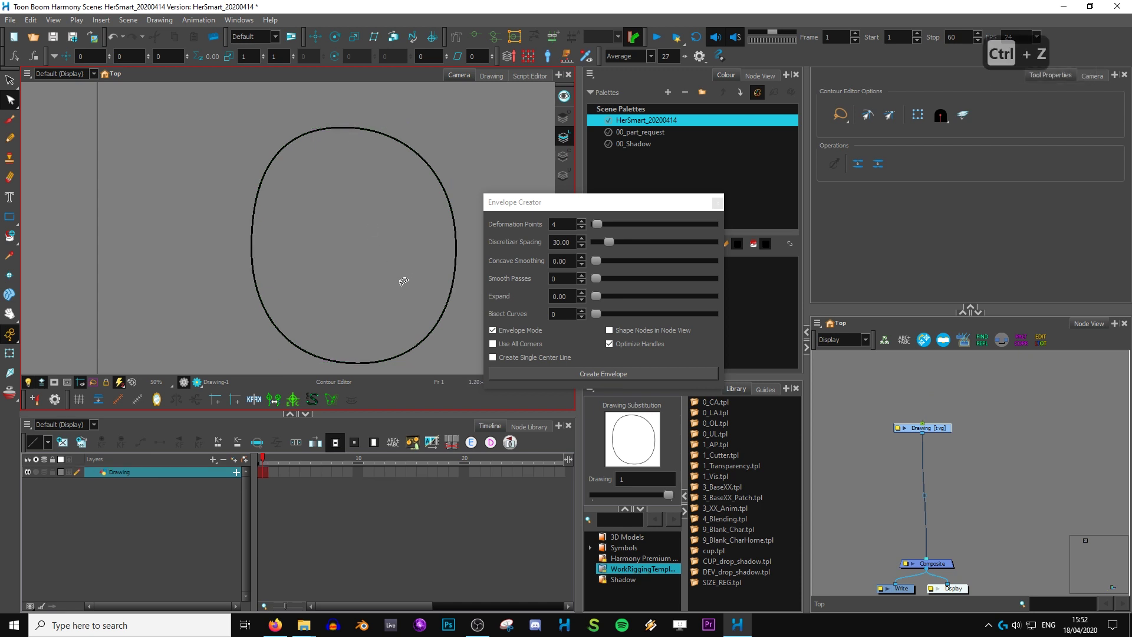
Add contour points on the shape's upper-right and lower-left curves and pull their handles to form an irregular wavy outline
{"action": "key", "text": "alt+s"}
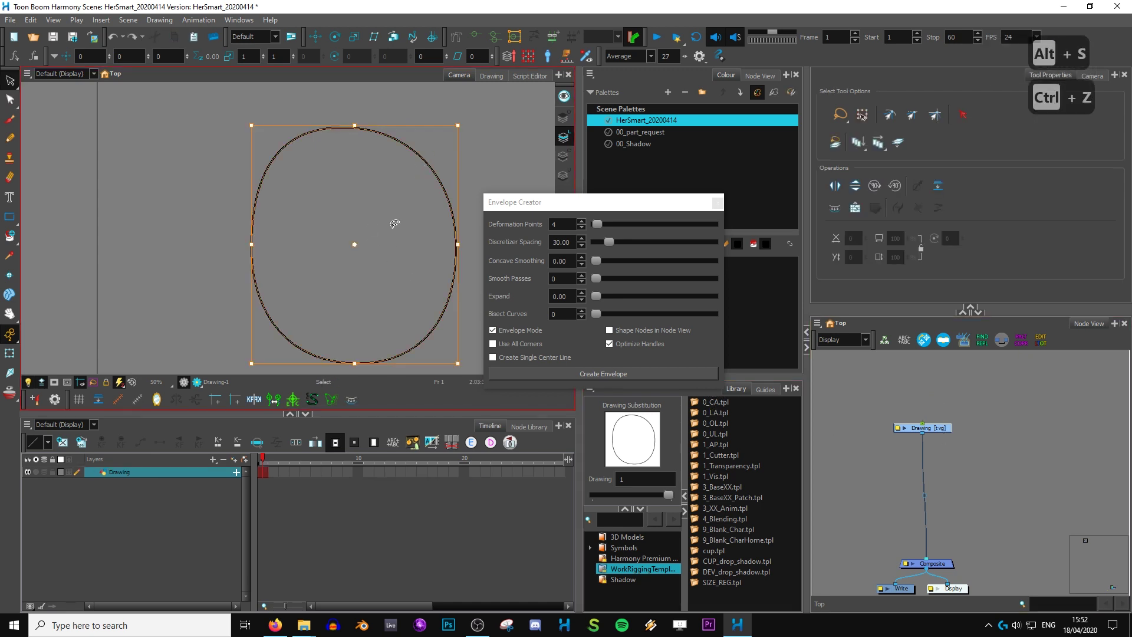
{"action": "key", "text": "alt+q"}
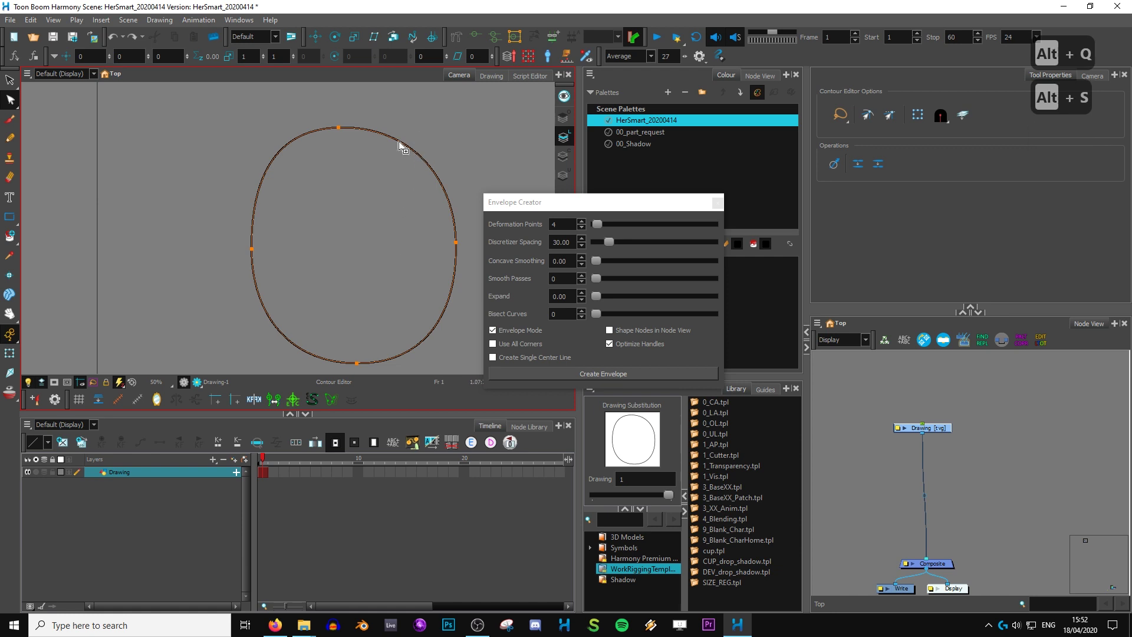
{"action": "left_click", "coordinate": [421, 157]}
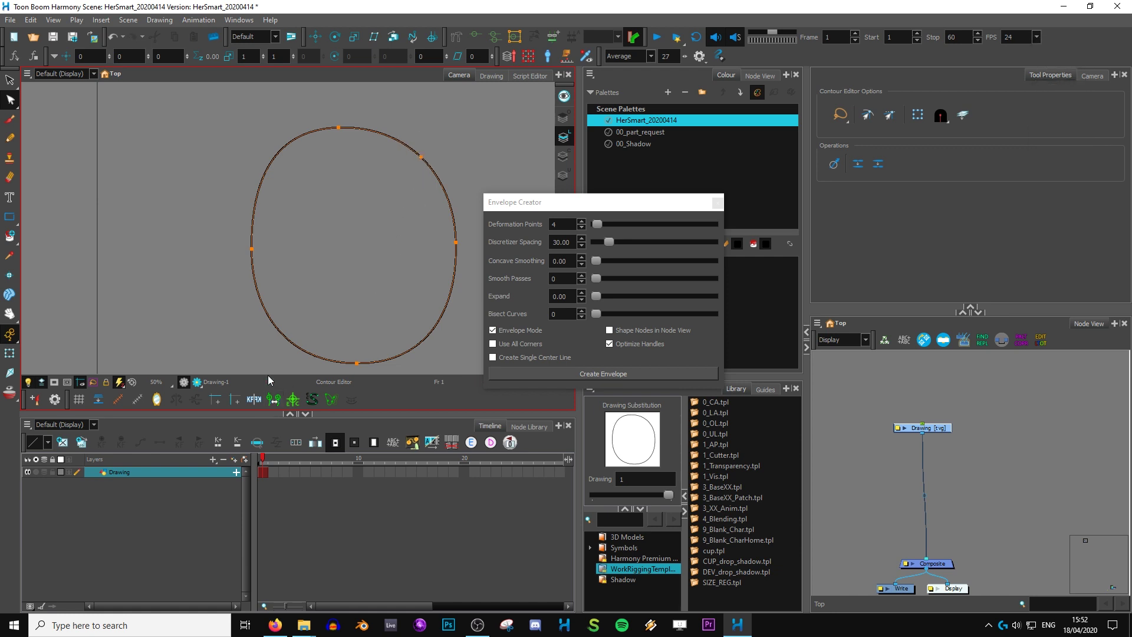
{"action": "left_click_drag", "start_coordinate": [291, 311], "coordinate": [374, 223]}
{"action": "left_click_drag", "start_coordinate": [427, 142], "coordinate": [357, 202]}
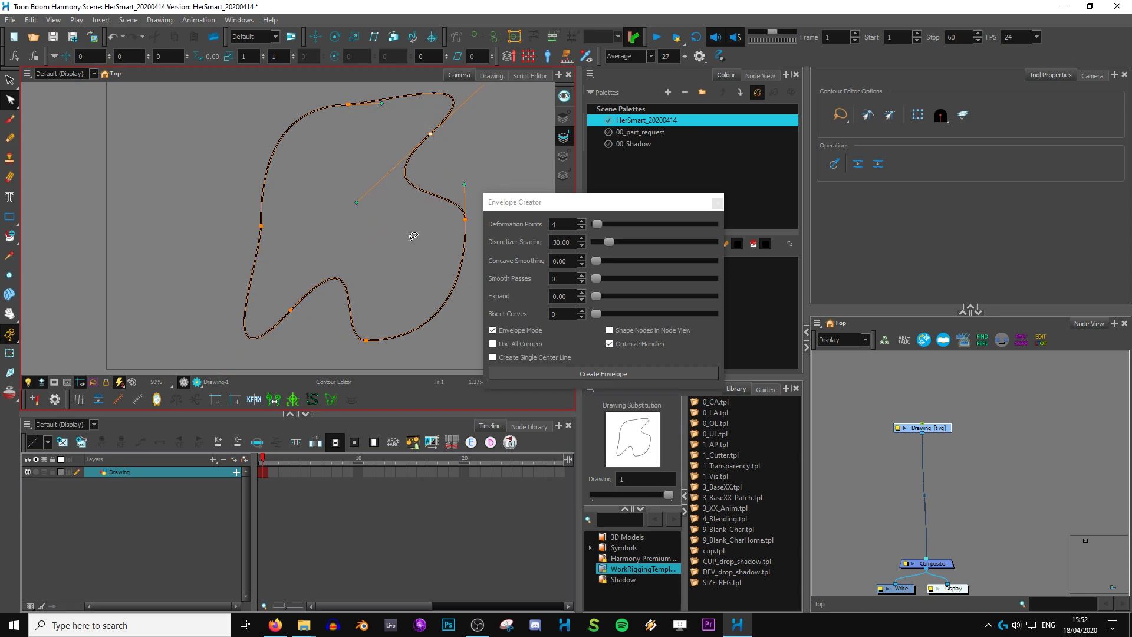
{"action": "left_click", "coordinate": [351, 108]}
{"action": "key", "text": "space"}
{"action": "left_click_drag", "start_coordinate": [448, 202], "coordinate": [443, 210]}
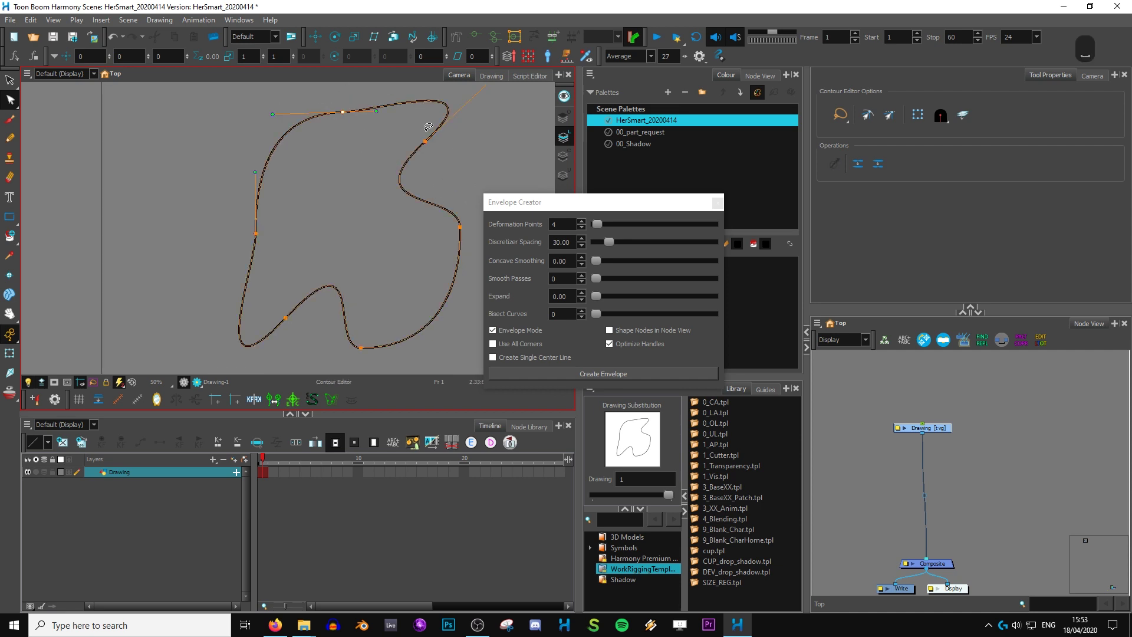
Set Deformation Points to 6 and create the envelope around the wavy shape
{"action": "left_click", "coordinate": [581, 220]}
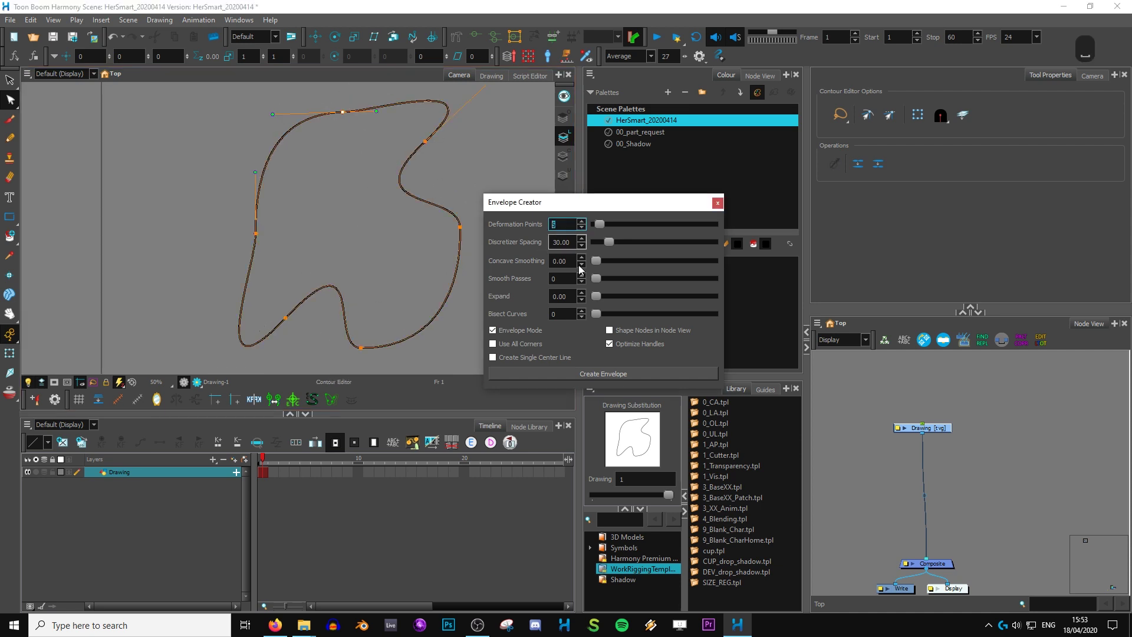
{"action": "left_click", "coordinate": [611, 378]}
Examine how the envelope's points and handles line up with the wavy outline using the Contour Editor and Transform tool
{"action": "key", "text": "2"}
{"action": "key", "text": "2"}
{"action": "key", "text": "2"}
{"action": "key", "text": "2"}
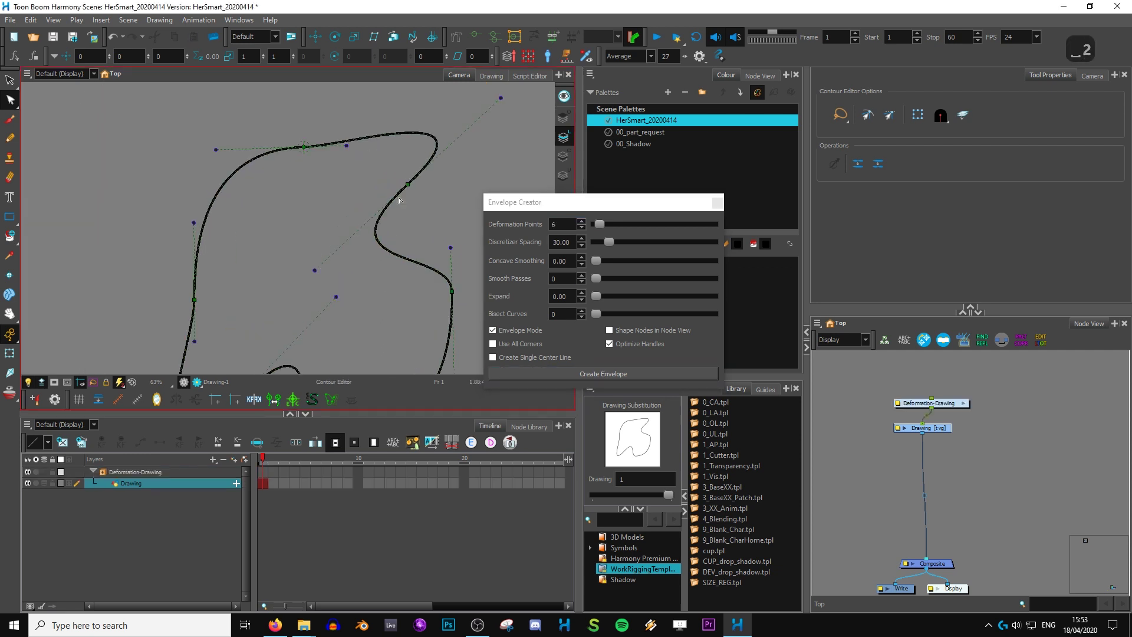
{"action": "key", "text": "2"}
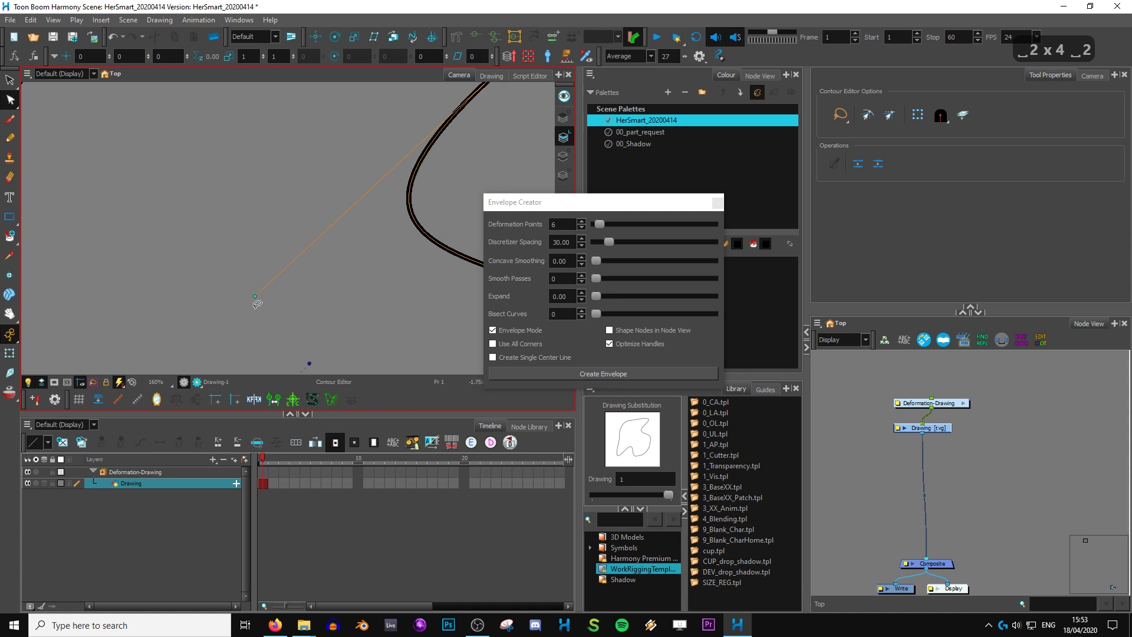
{"action": "key", "text": "shift+t"}
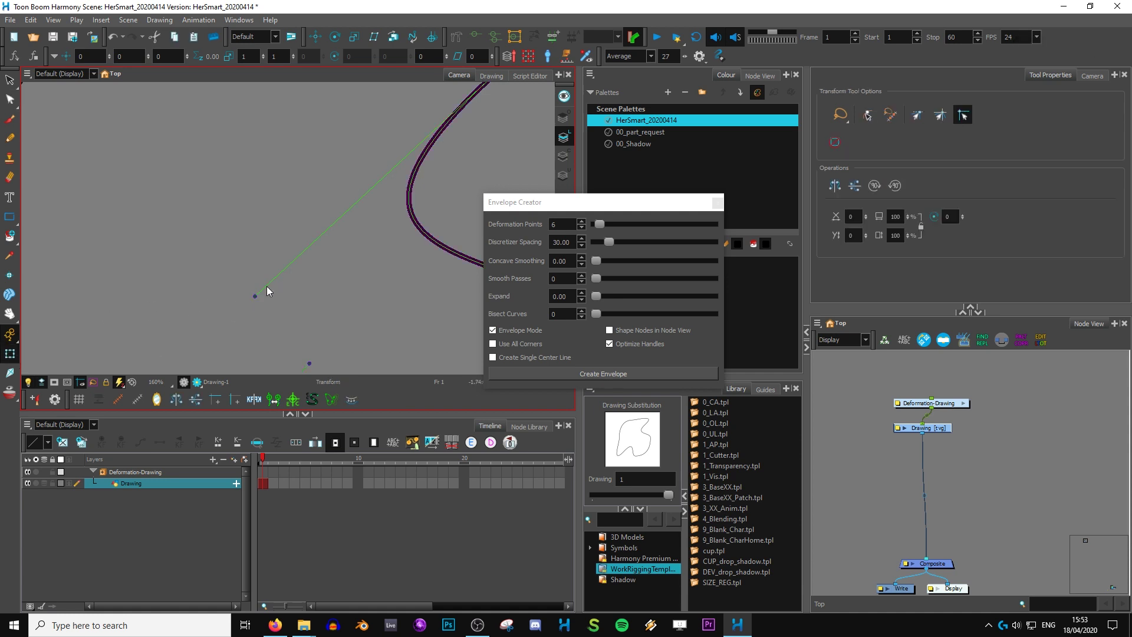
{"action": "key", "text": "1"}
{"action": "key", "text": "1"}
{"action": "key", "text": "1"}
{"action": "key", "text": "1"}
{"action": "key", "text": "1"}
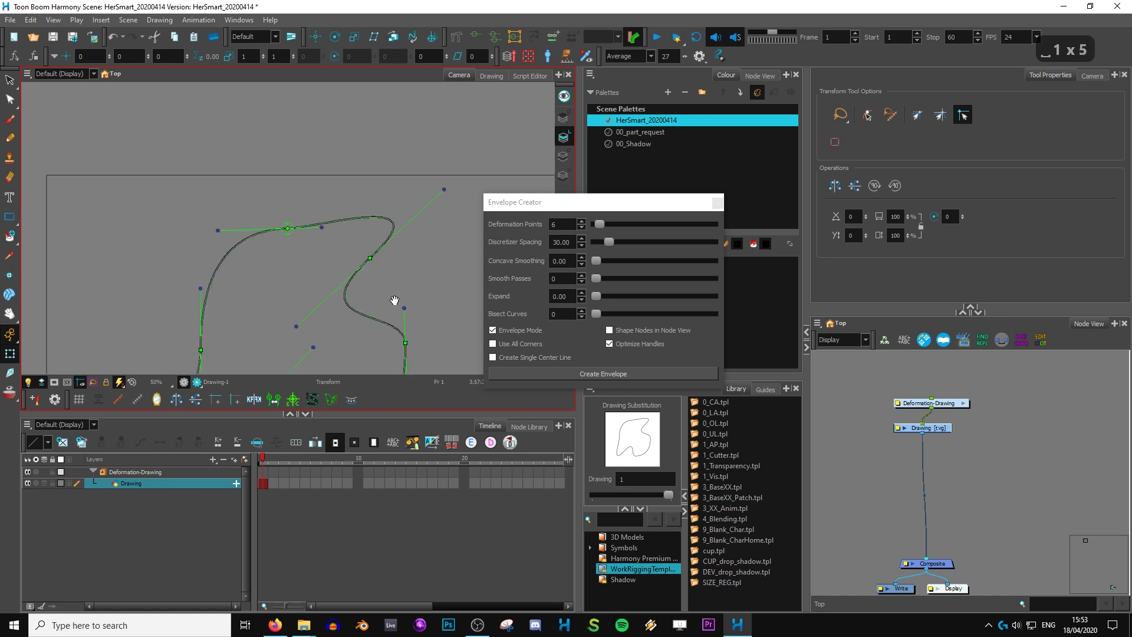
{"action": "left_click_drag", "start_coordinate": [395, 300], "coordinate": [408, 218]}
{"action": "left_click_drag", "start_coordinate": [411, 268], "coordinate": [431, 213]}
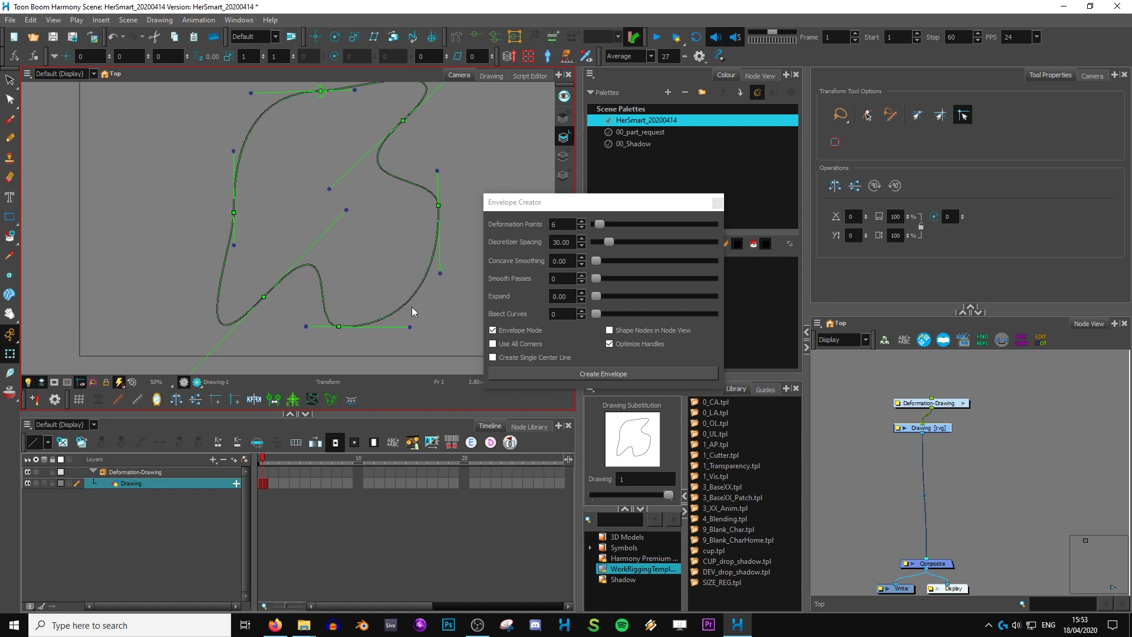
Select the circle's bottom contour point to check its handles and set Deformation Points to 8
{"action": "key", "text": "alt+q"}
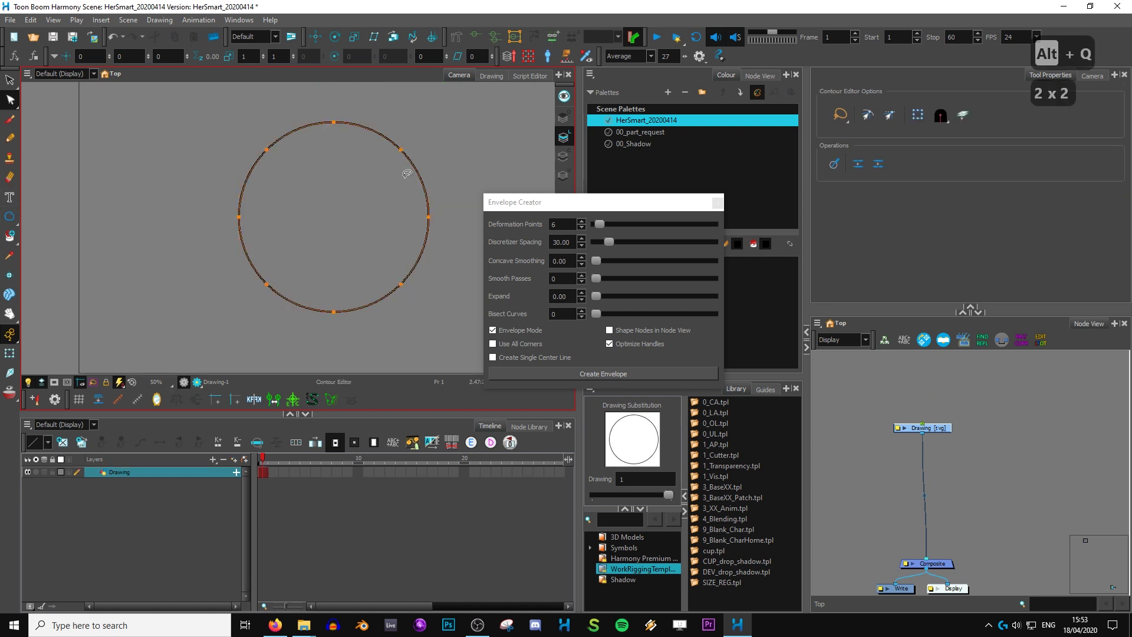
{"action": "left_click", "coordinate": [337, 310]}
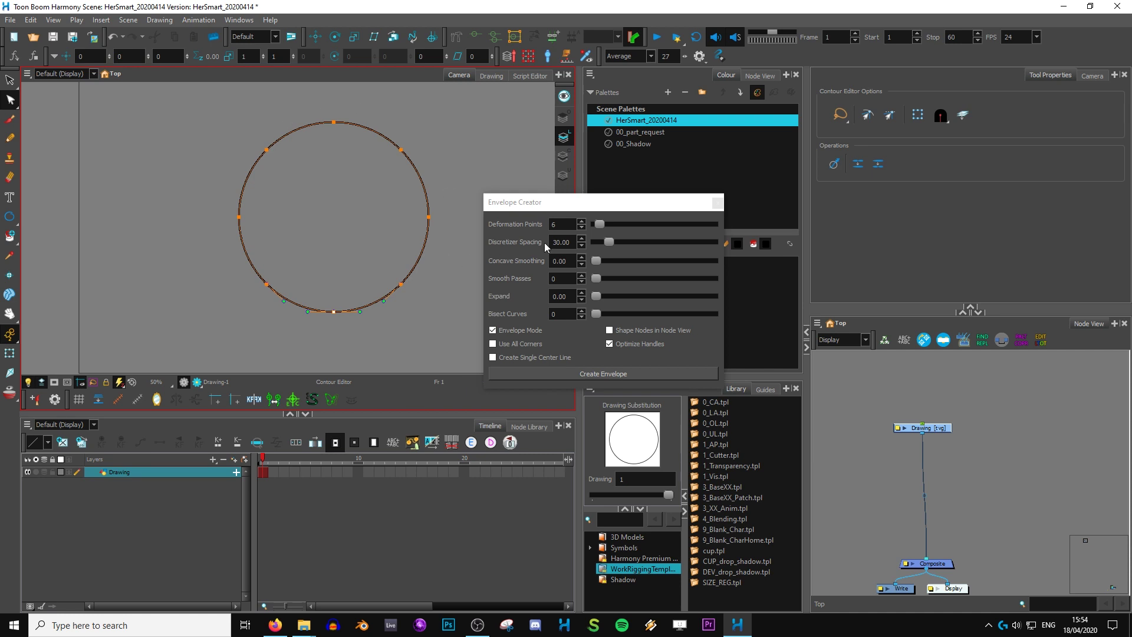
{"action": "left_click", "coordinate": [581, 221]}
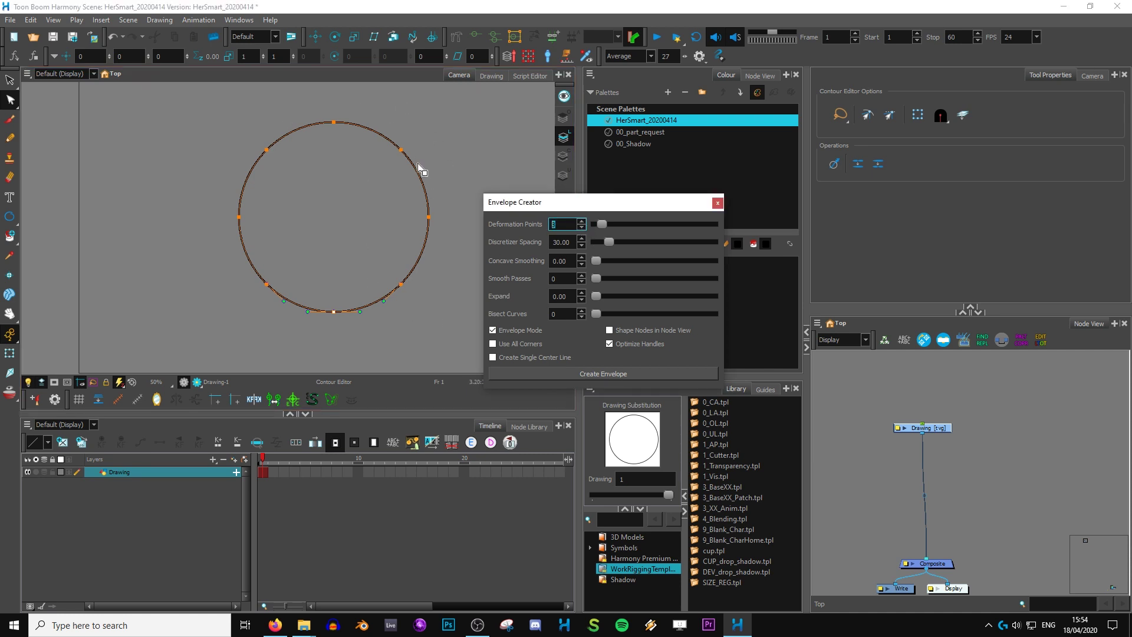
Pull the handles of the circle's four diagonal contour points to form a symmetrical wavy outline
{"action": "key", "text": "alt+q"}
{"action": "left_click_drag", "start_coordinate": [400, 151], "coordinate": [358, 215]}
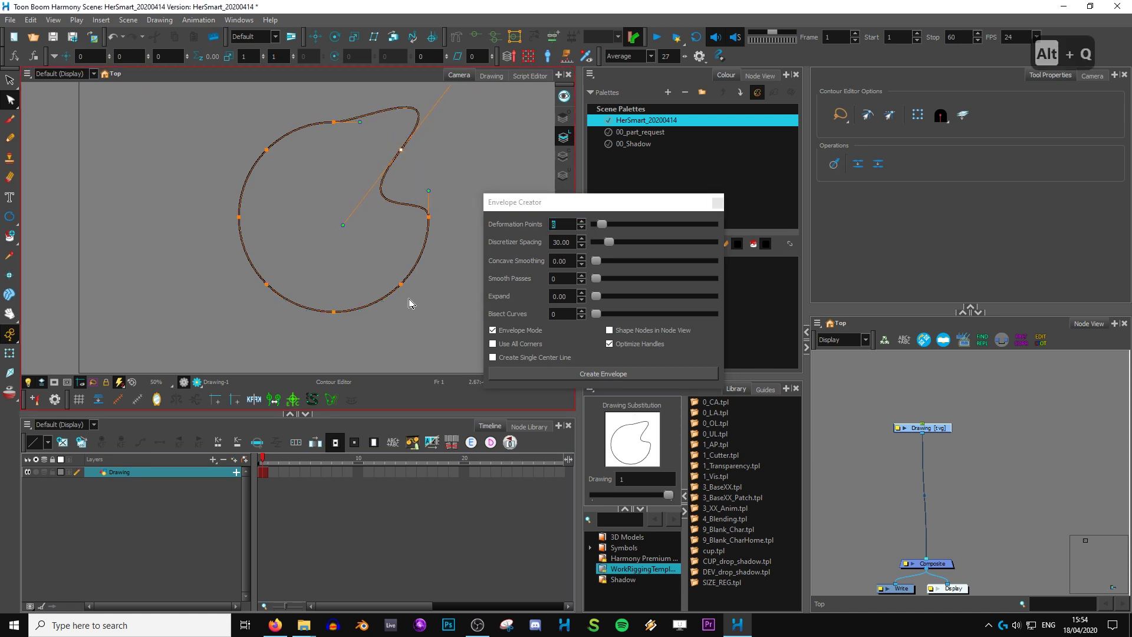
{"action": "left_click_drag", "start_coordinate": [438, 342], "coordinate": [432, 352]}
{"action": "left_click_drag", "start_coordinate": [267, 284], "coordinate": [204, 340]}
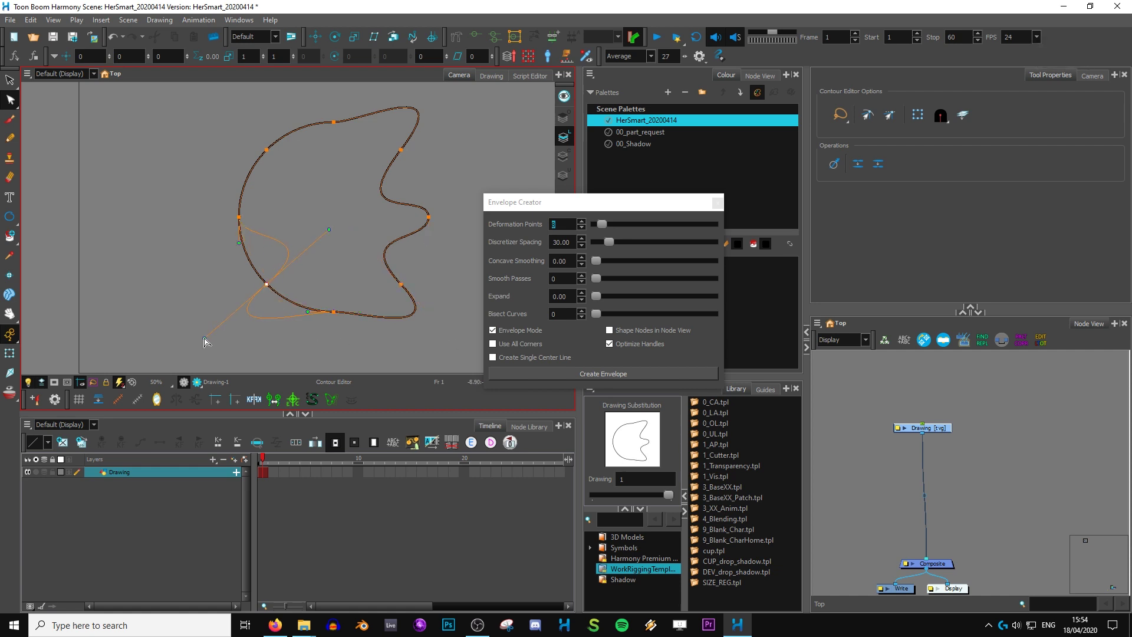
{"action": "left_click_drag", "start_coordinate": [331, 179], "coordinate": [346, 178]}
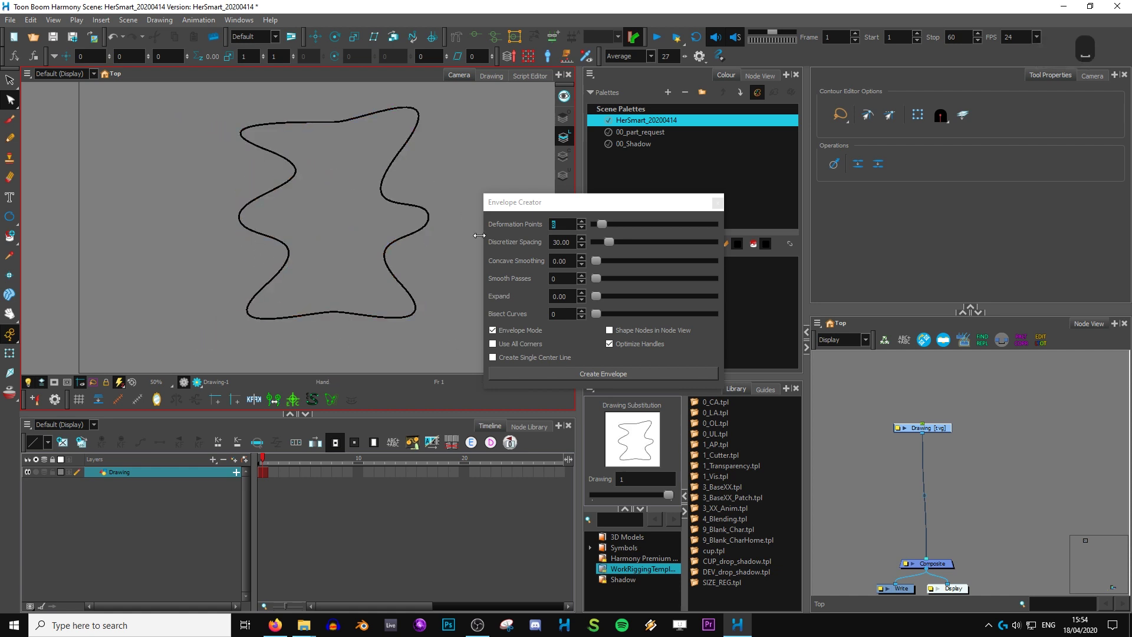
Create the envelope with 8 deformation points around the wavy four-cornered shape
{"action": "key", "text": "1"}
{"action": "key", "text": "alt+q"}
{"action": "key", "text": "alt+s"}
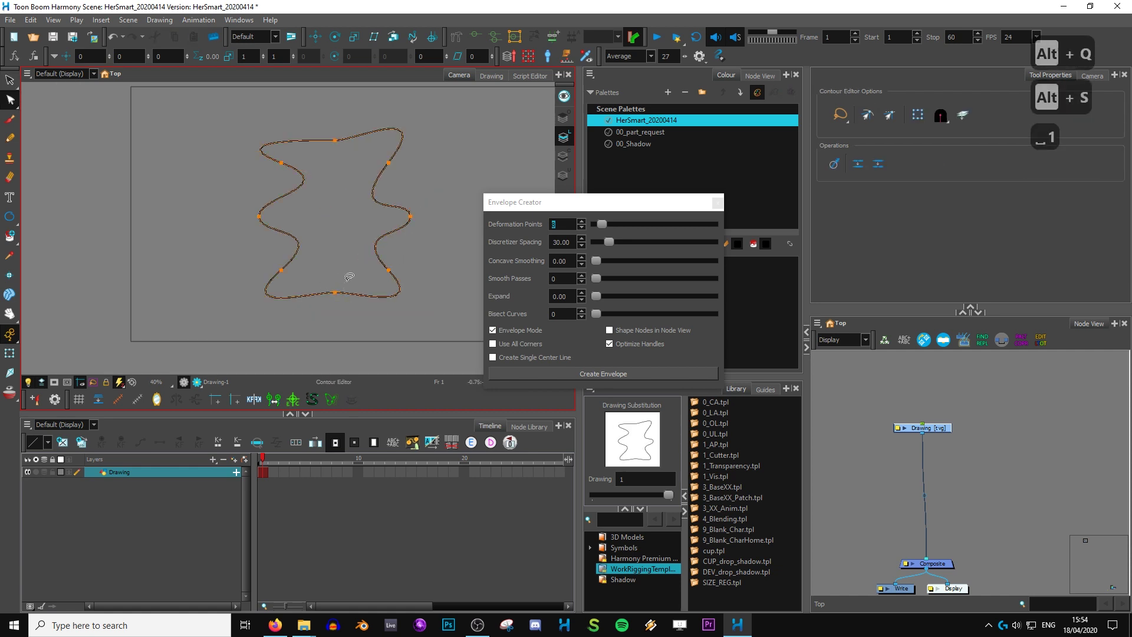
{"action": "left_click", "coordinate": [603, 374]}
{"action": "key", "text": "2"}
{"action": "key", "text": "2"}
{"action": "key", "text": "2"}
{"action": "left_click_drag", "start_coordinate": [346, 311], "coordinate": [348, 328]}
Examine with the Transform tool how the envelope's points and handles follow the wavy outline
{"action": "left_click", "coordinate": [9, 353]}
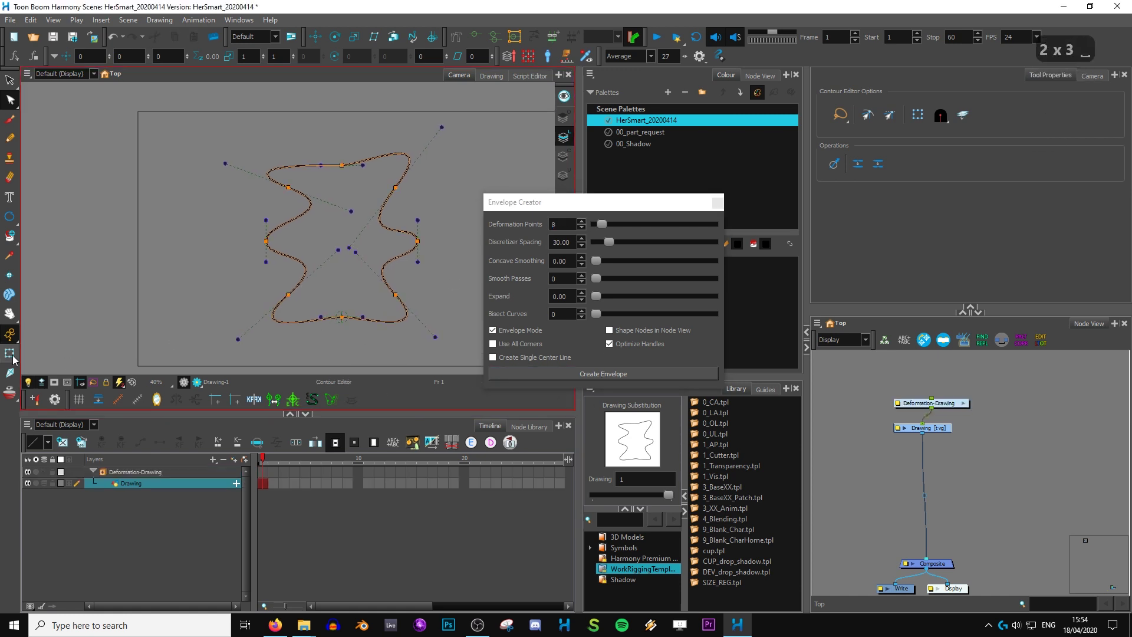
{"action": "key", "text": "2"}
{"action": "key", "text": "2"}
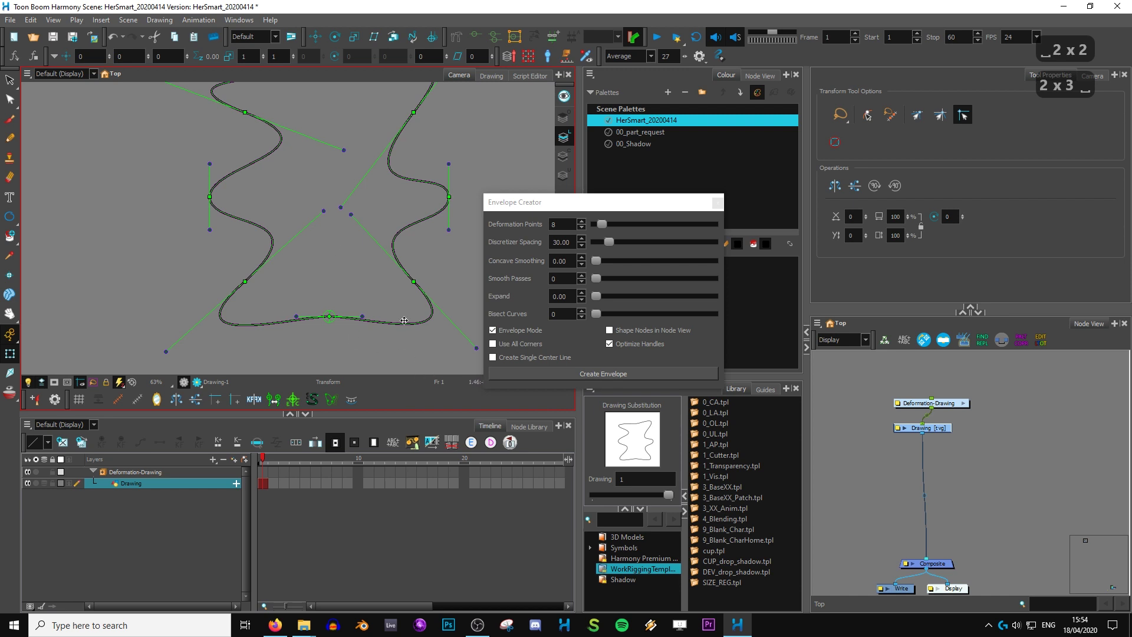
{"action": "key", "text": "1"}
{"action": "key", "text": "1"}
{"action": "key", "text": "1"}
{"action": "key", "text": "1"}
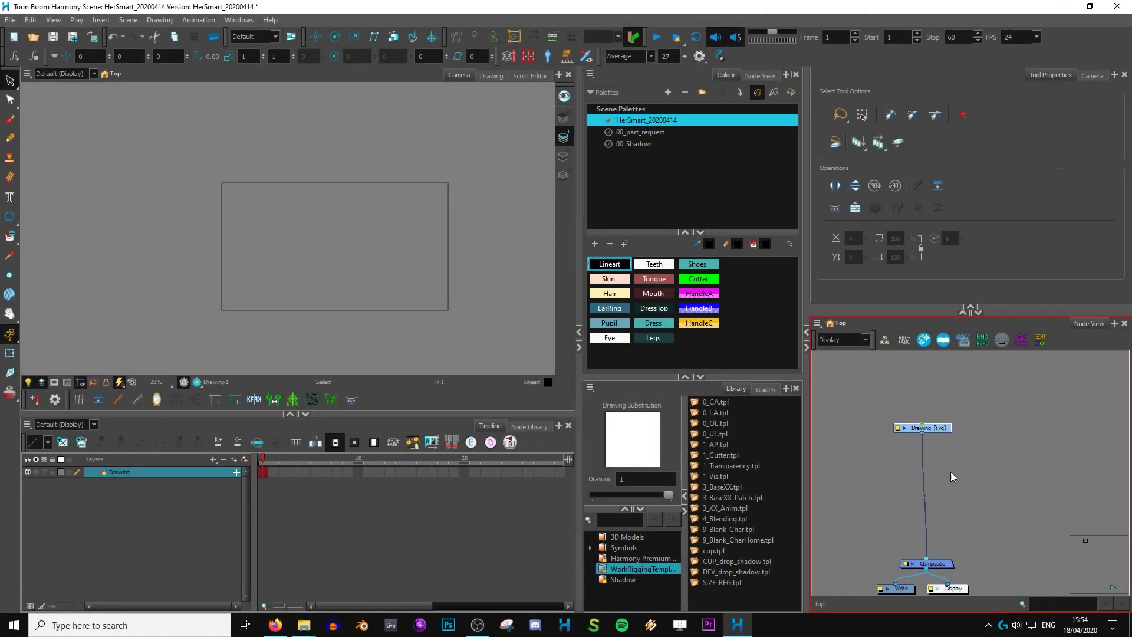
Delete the Drawing node together with its drawing files and element folders
{"action": "key", "text": "Delete"}
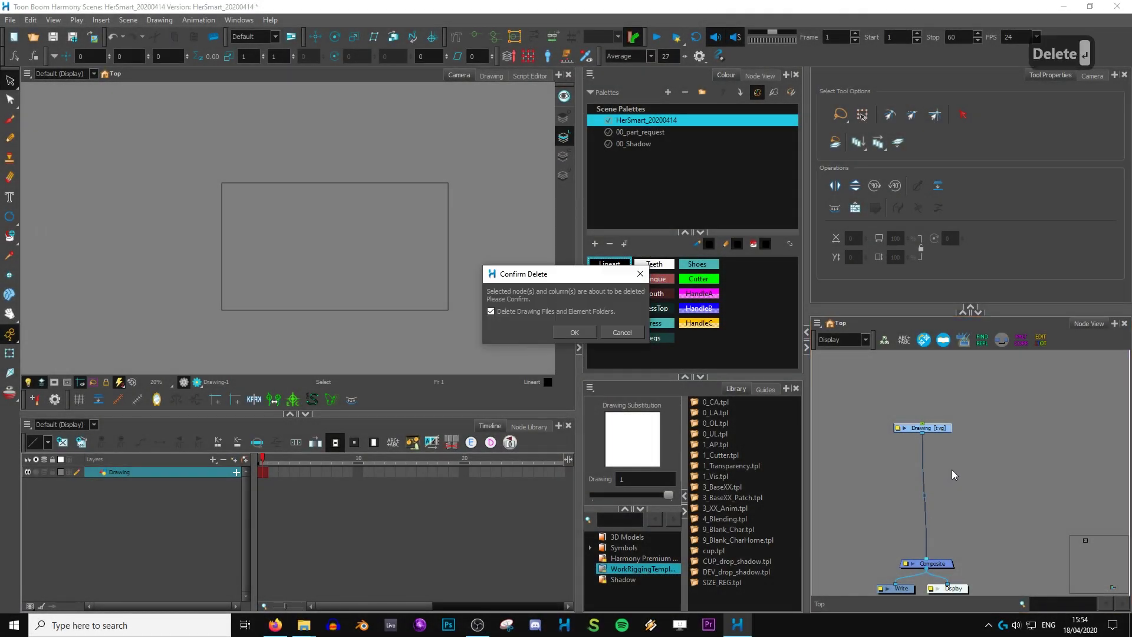
{"action": "key", "text": "Return"}
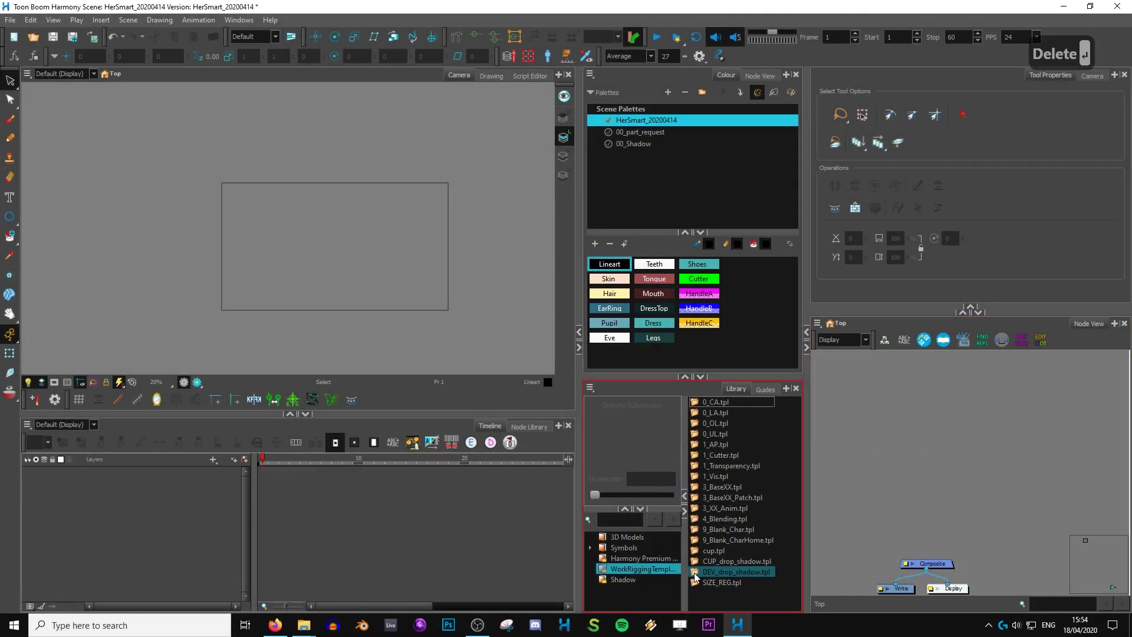
{"action": "left_click", "coordinate": [747, 560]}
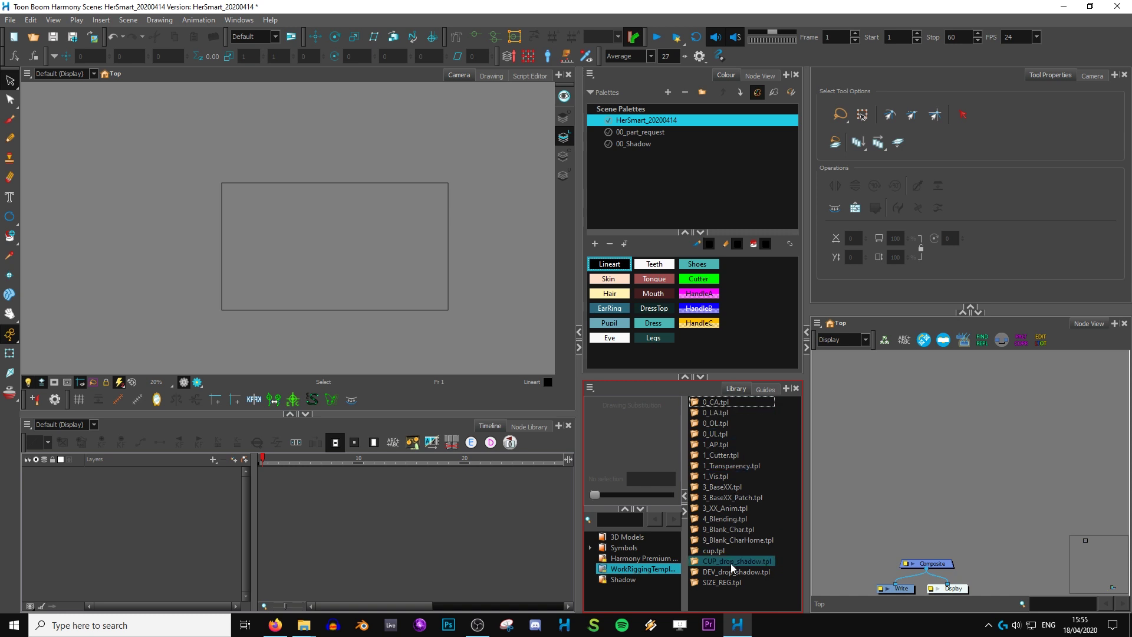
{"action": "left_click", "coordinate": [733, 466]}
Search the Node Library for "overlay" and add an Overlay-Layer node to the node network above the Composite
{"action": "left_click", "coordinate": [529, 425]}
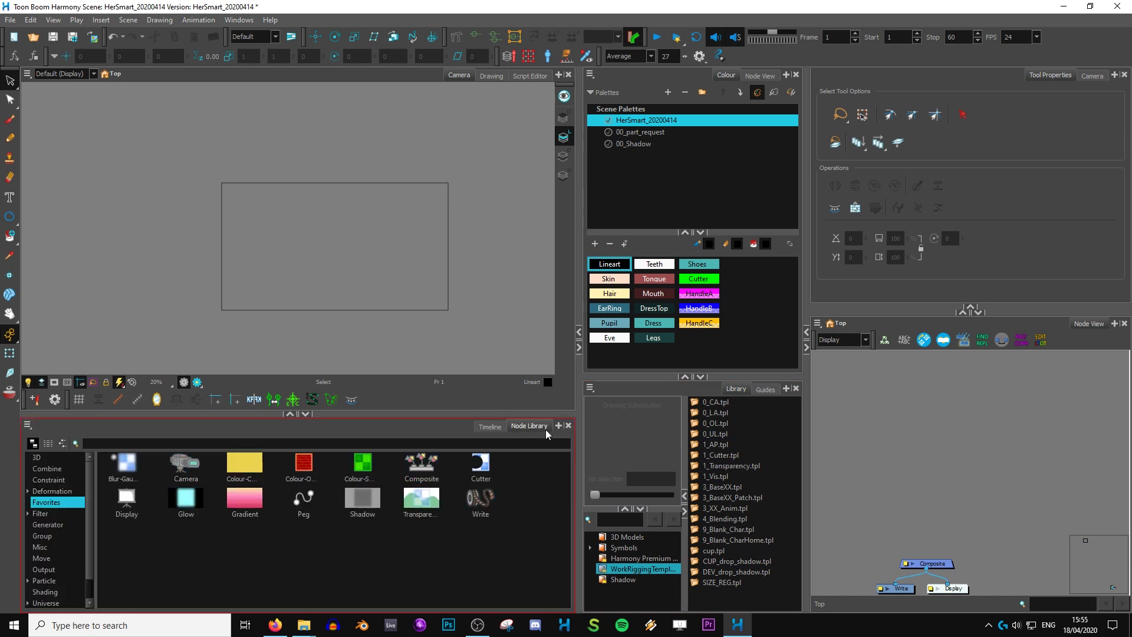
{"action": "left_click", "coordinate": [530, 441]}
{"action": "left_click", "coordinate": [473, 442]}
{"action": "type", "text": "over"}
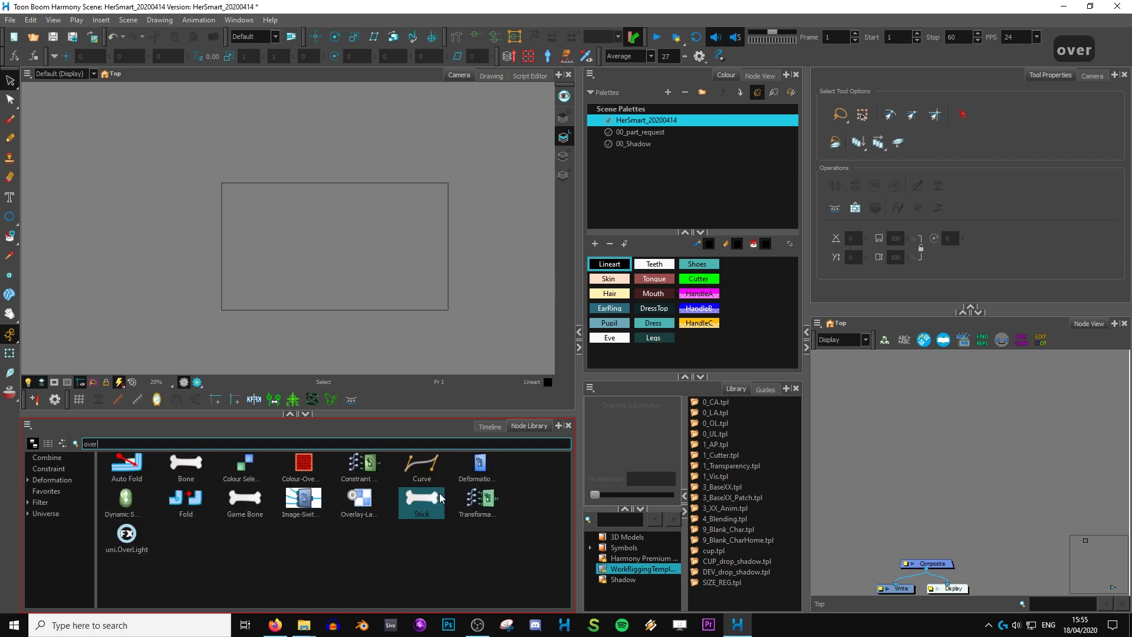
{"action": "type", "text": "lay"}
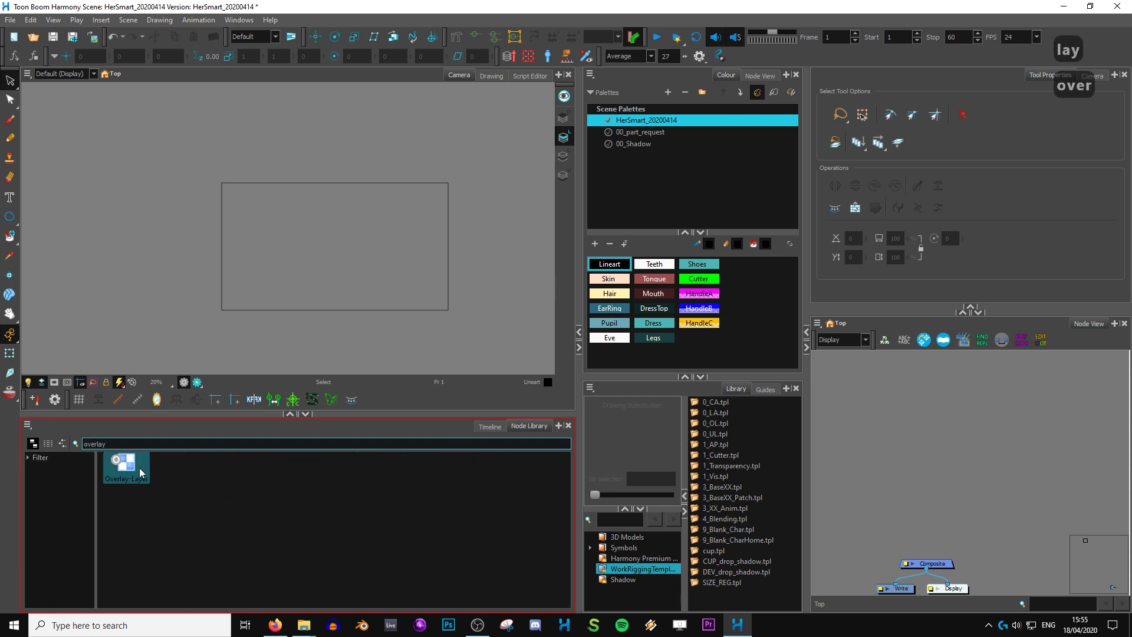
{"action": "left_click", "coordinate": [125, 467]}
{"action": "left_click_drag", "start_coordinate": [887, 484], "coordinate": [925, 430]}
{"action": "key", "text": "2"}
{"action": "key", "text": "2"}
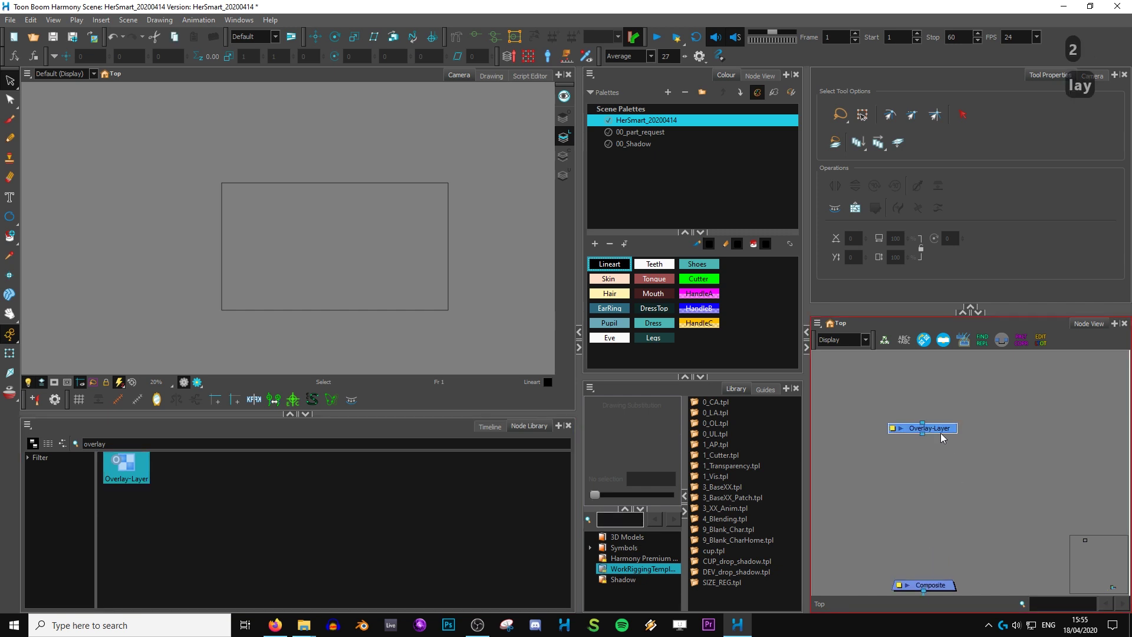
View the Overlay-Layer node's properties, close them, and delete the node
{"action": "double_click", "coordinate": [940, 429]}
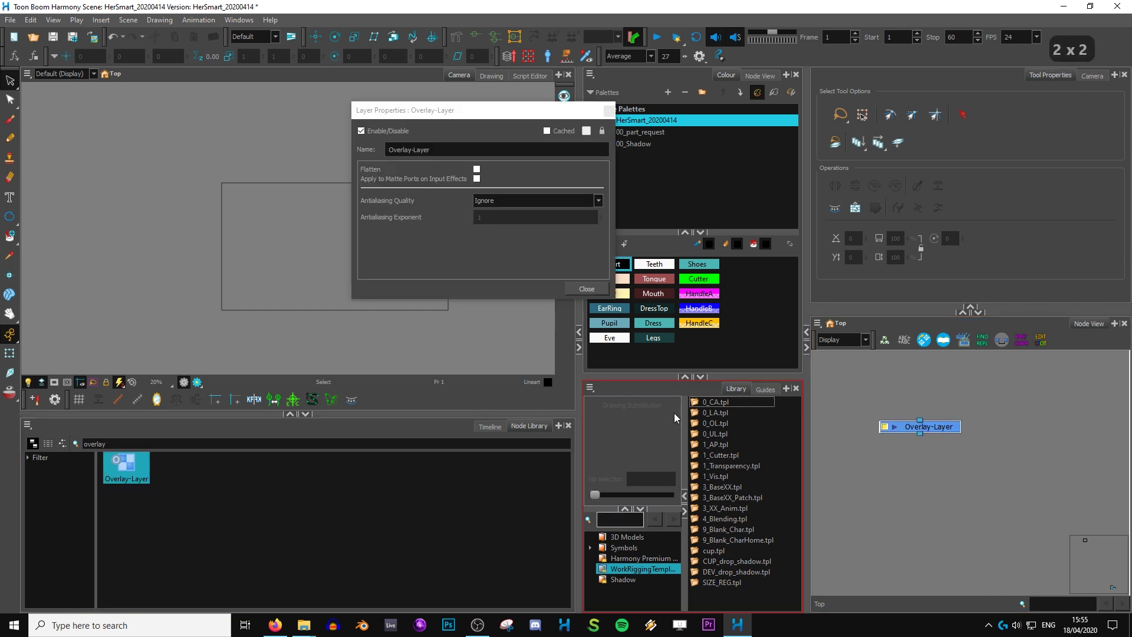
{"action": "left_click", "coordinate": [606, 112]}
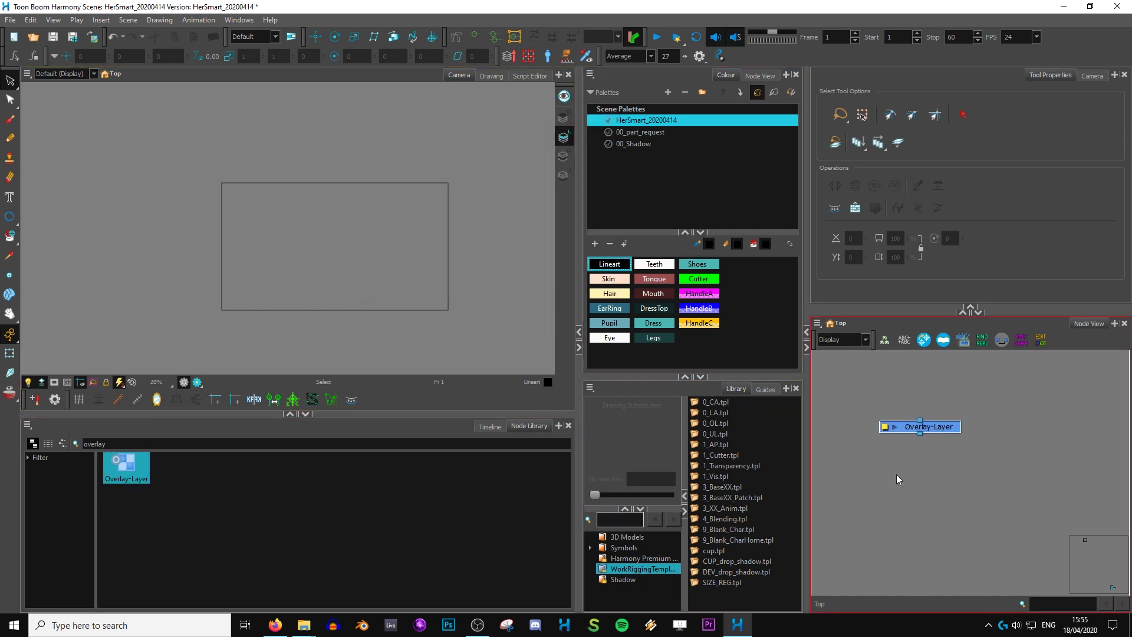
{"action": "key", "text": "Delete"}
{"action": "left_click", "coordinate": [500, 422]}
{"action": "key", "text": "space"}
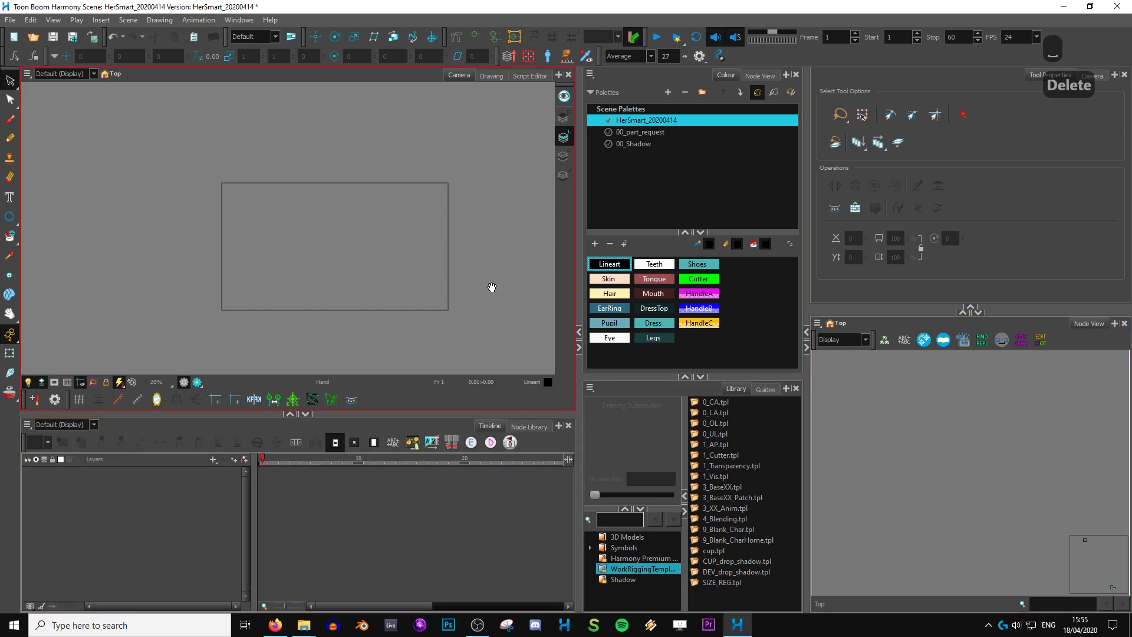
{"action": "left_click_drag", "start_coordinate": [490, 288], "coordinate": [483, 289]}
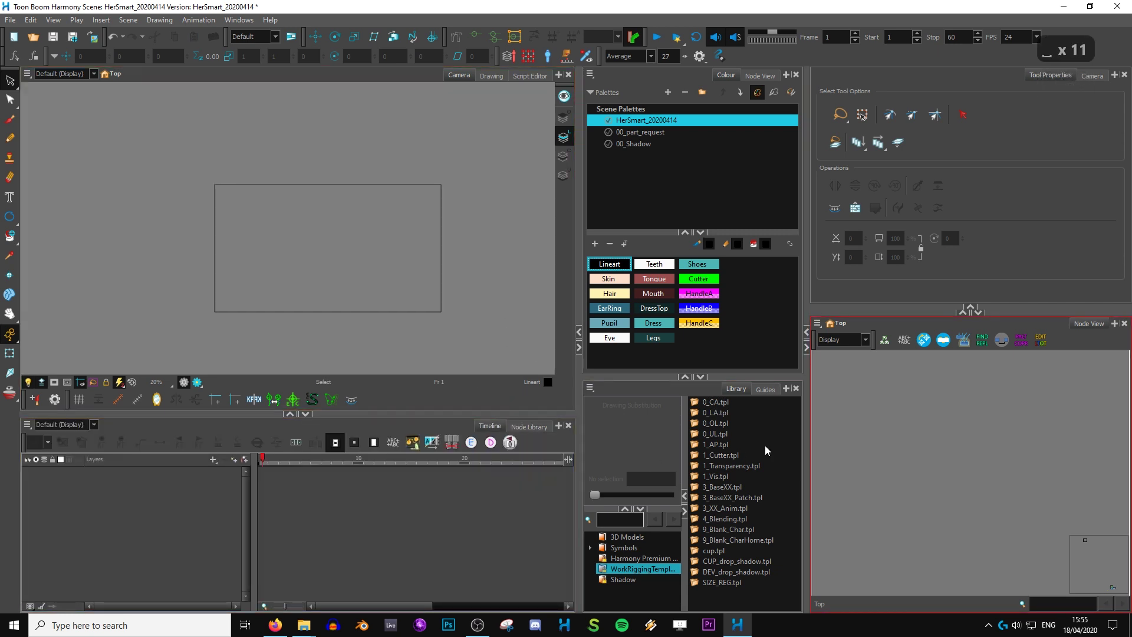
Add the 0_CA, 0_LA, 0_OL and 0_UL templates from the WorkRigging library to the node network
{"action": "left_click", "coordinate": [542, 425]}
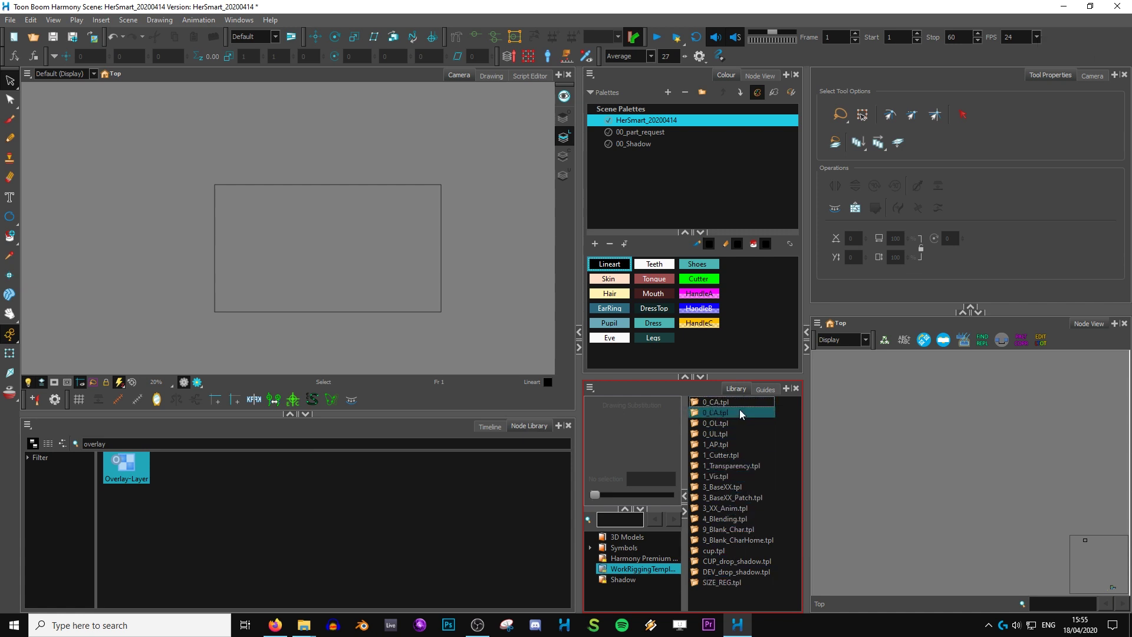
{"action": "left_click_drag", "start_coordinate": [723, 401], "coordinate": [958, 436]}
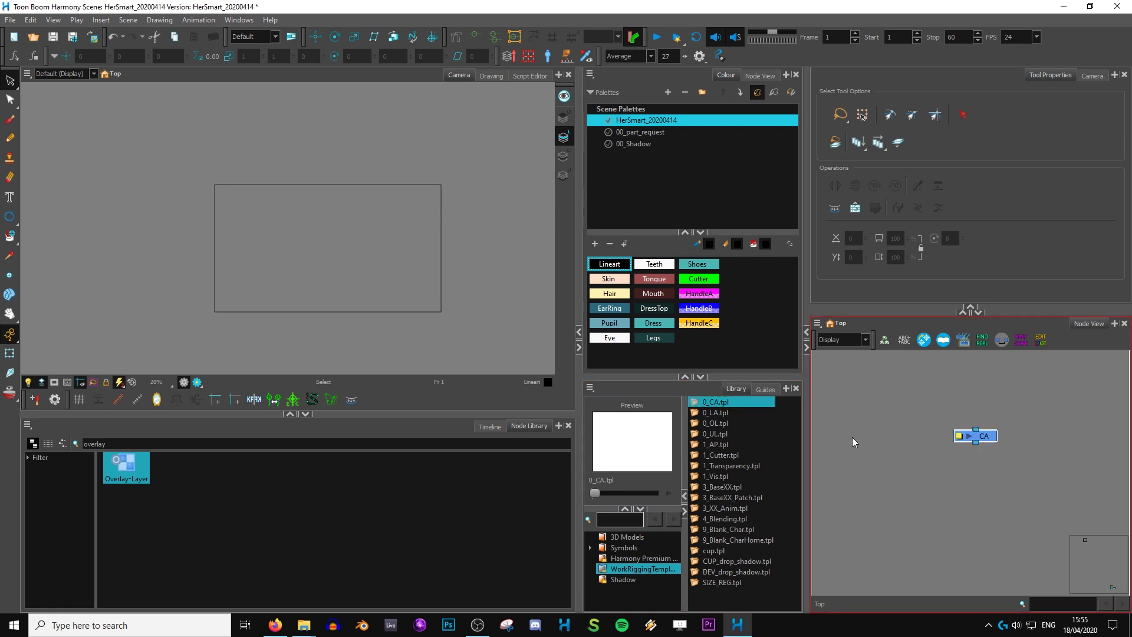
{"action": "left_click_drag", "start_coordinate": [714, 413], "coordinate": [1043, 460]}
{"action": "left_click_drag", "start_coordinate": [714, 426], "coordinate": [944, 498]}
{"action": "left_click_drag", "start_coordinate": [716, 434], "coordinate": [953, 497]}
Add the 1_AP, 1_Cutter and 1_Transparency templates to the node network
{"action": "left_click_drag", "start_coordinate": [888, 464], "coordinate": [873, 450]}
{"action": "left_click_drag", "start_coordinate": [717, 444], "coordinate": [1046, 468]}
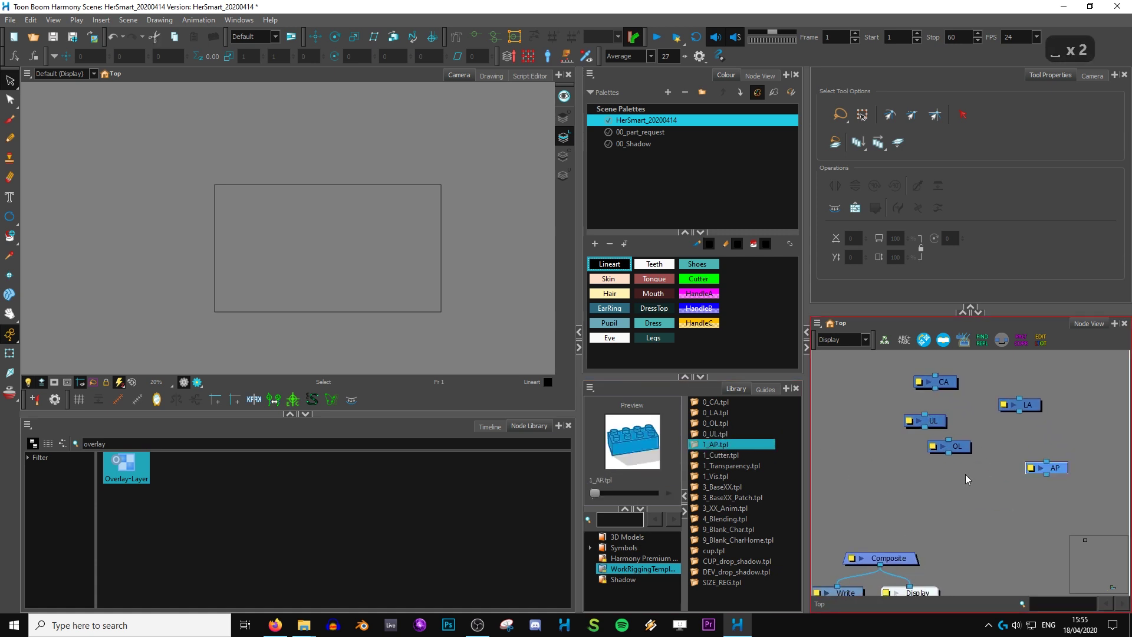
{"action": "left_click_drag", "start_coordinate": [721, 456], "coordinate": [993, 465]}
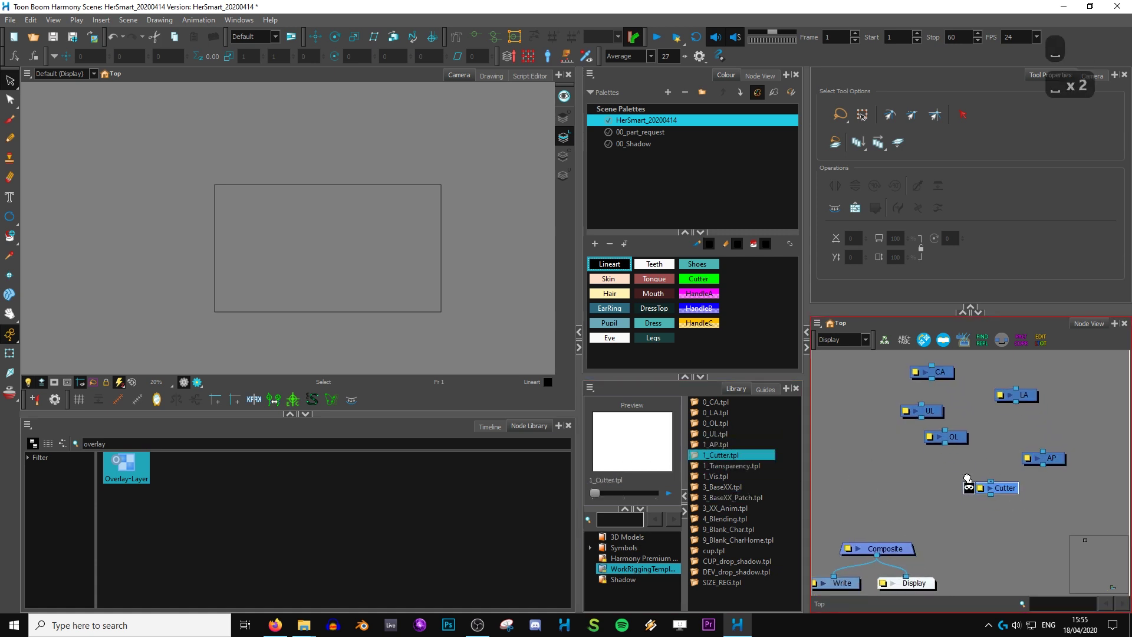
{"action": "left_click_drag", "start_coordinate": [734, 469], "coordinate": [932, 415]}
{"action": "left_click_drag", "start_coordinate": [900, 450], "coordinate": [888, 480]}
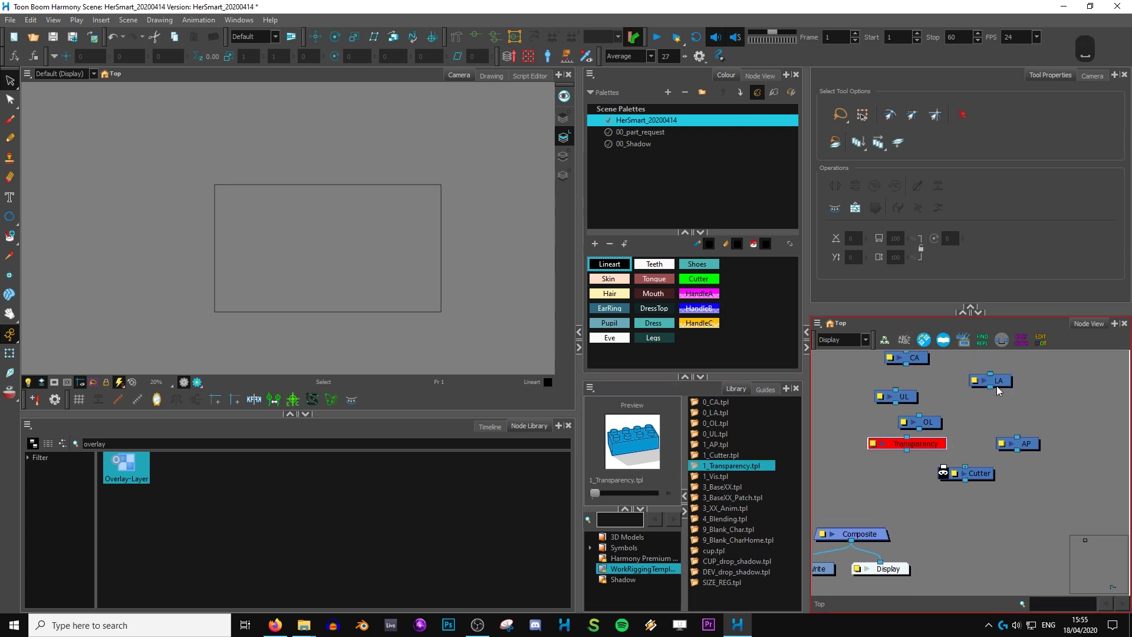
Review the layer properties of the Cutter node and the Transparency node, closing each without changes
{"action": "double_click", "coordinate": [978, 474]}
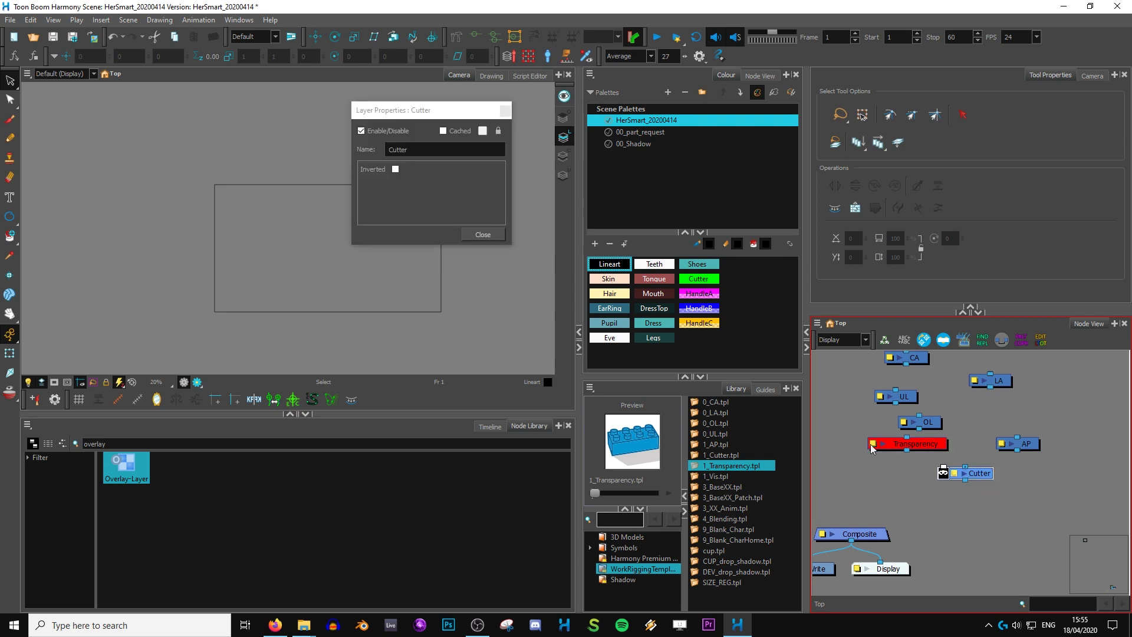
{"action": "left_click", "coordinate": [506, 111]}
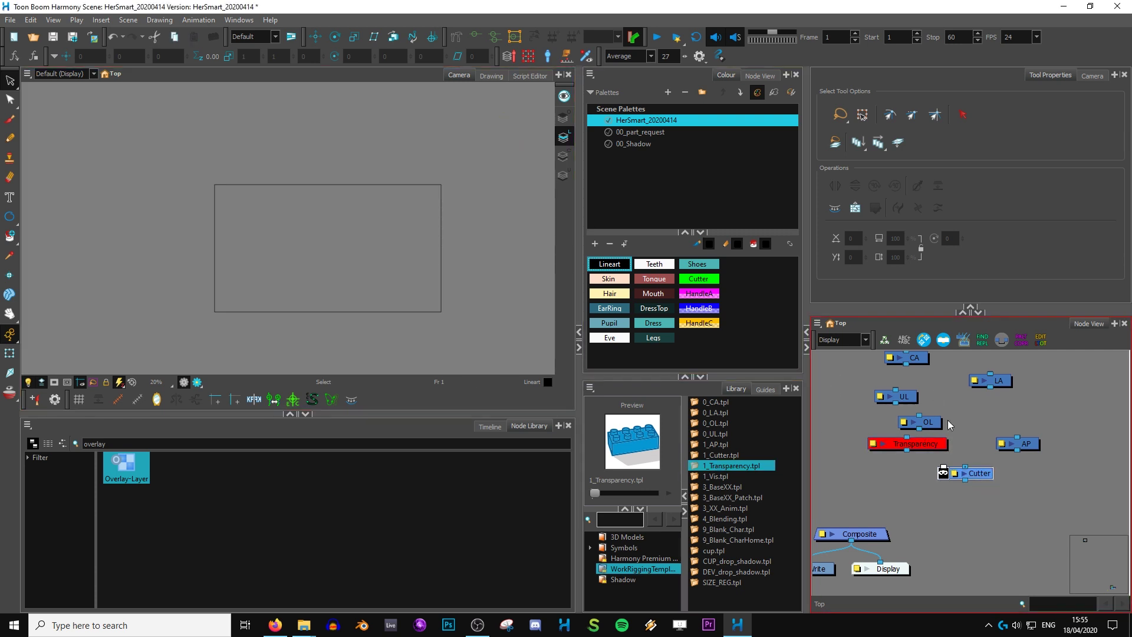
{"action": "double_click", "coordinate": [911, 441]}
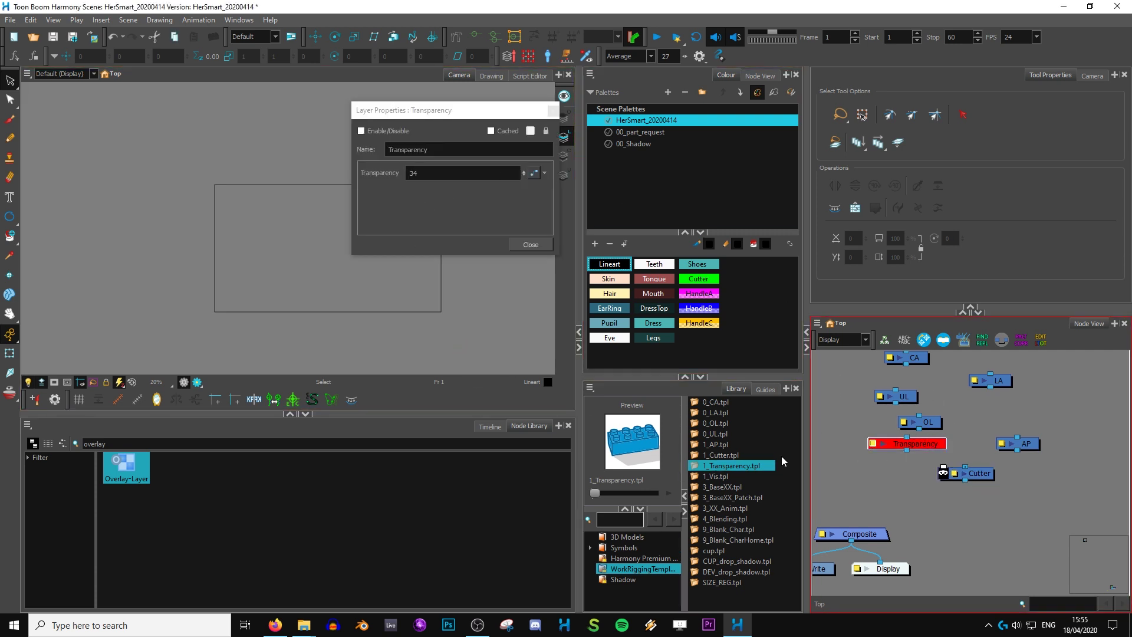
{"action": "left_click", "coordinate": [415, 174]}
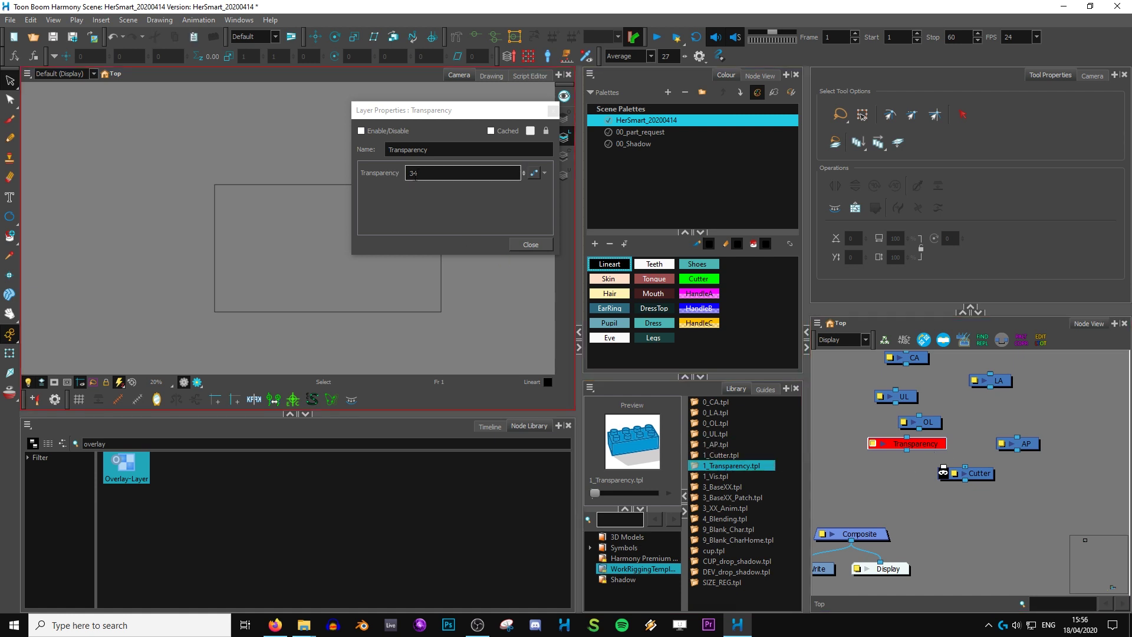
{"action": "left_click", "coordinate": [471, 141]}
{"action": "left_click", "coordinate": [552, 109]}
{"action": "left_click", "coordinate": [918, 447]}
Add the 1_Vis template beneath the Transparency node and view its Display in OpenGL View and Soft Render settings
{"action": "left_click", "coordinate": [734, 476]}
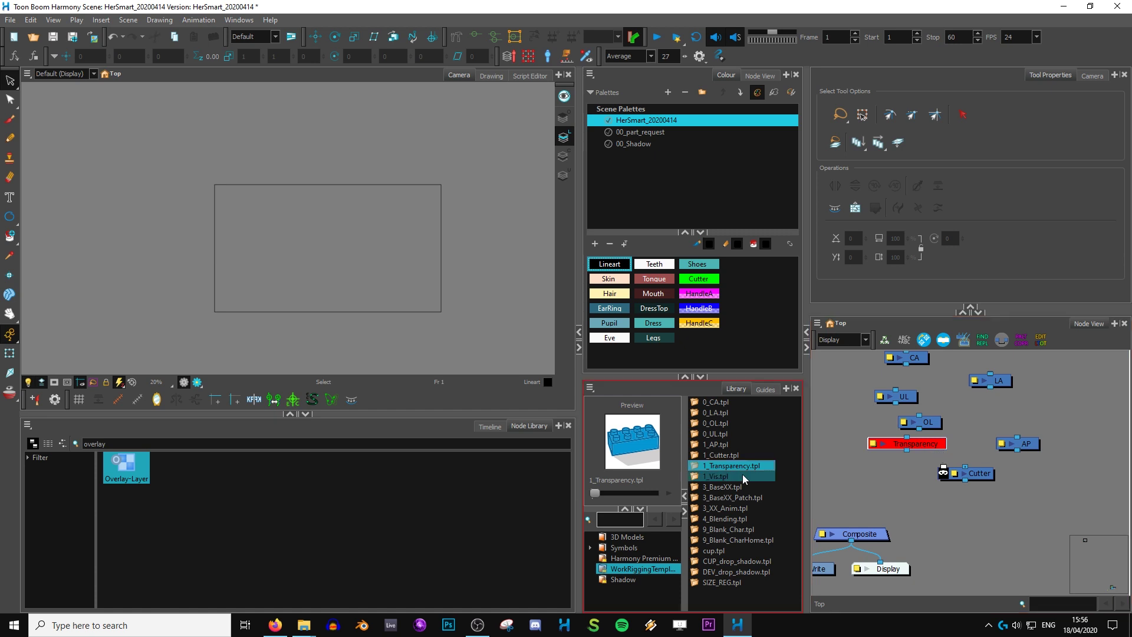
{"action": "left_click_drag", "start_coordinate": [866, 465], "coordinate": [865, 467]}
{"action": "double_click", "coordinate": [892, 473]}
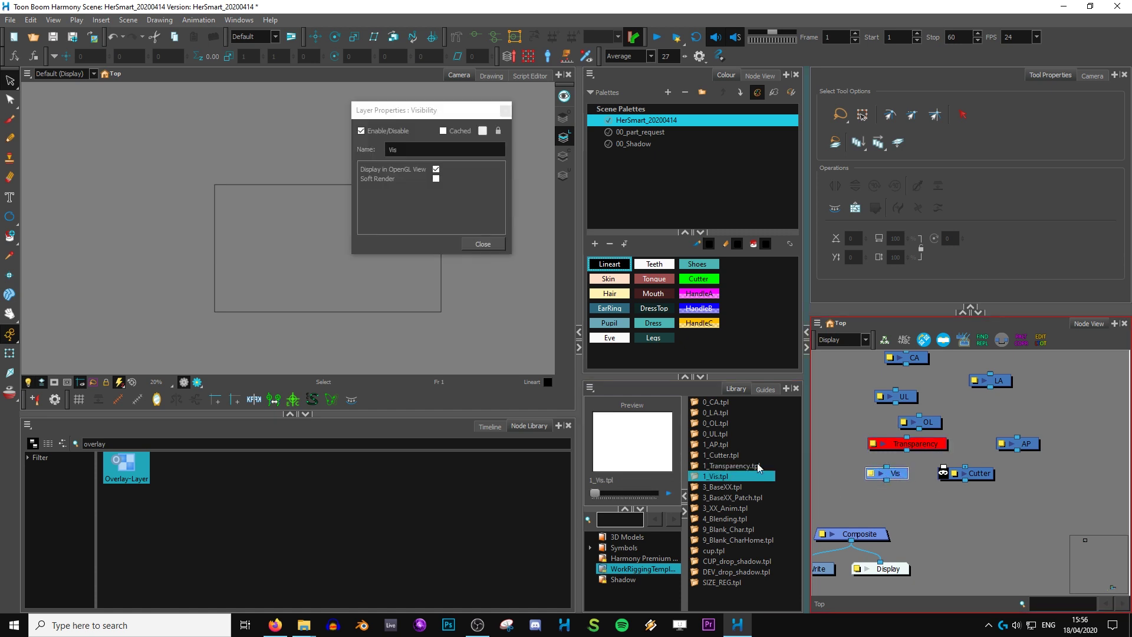
{"action": "left_click", "coordinate": [505, 110]}
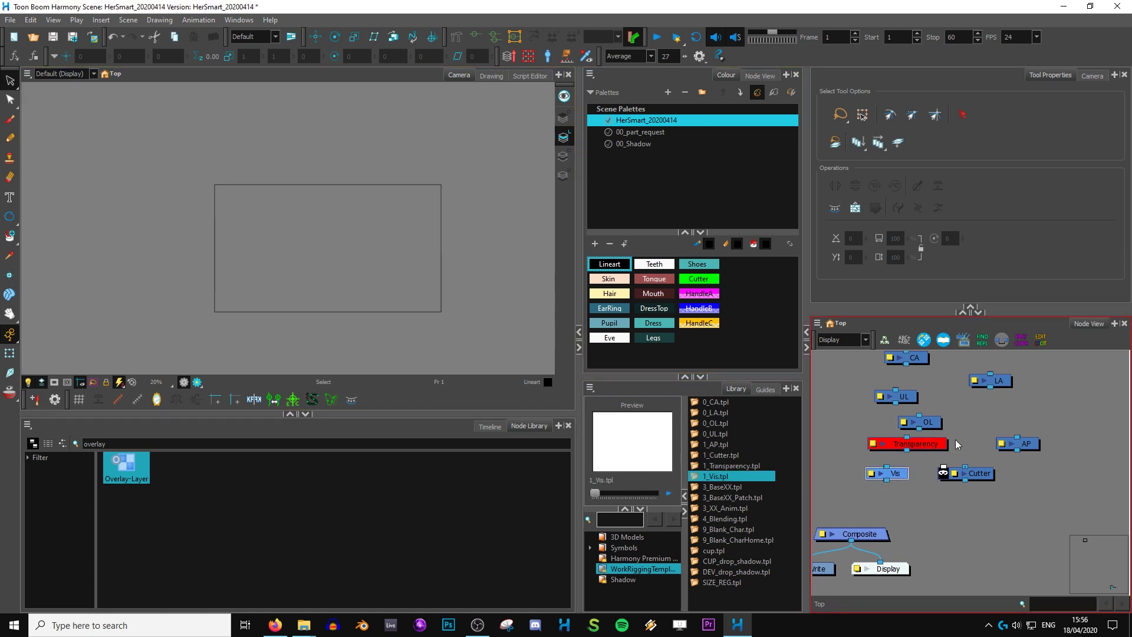
Search the Node Library for visibility and add a Visibility node to the network beneath the Cutter node
{"action": "key", "text": "1"}
{"action": "key", "text": "1"}
{"action": "left_click", "coordinate": [489, 425]}
{"action": "left_click", "coordinate": [527, 426]}
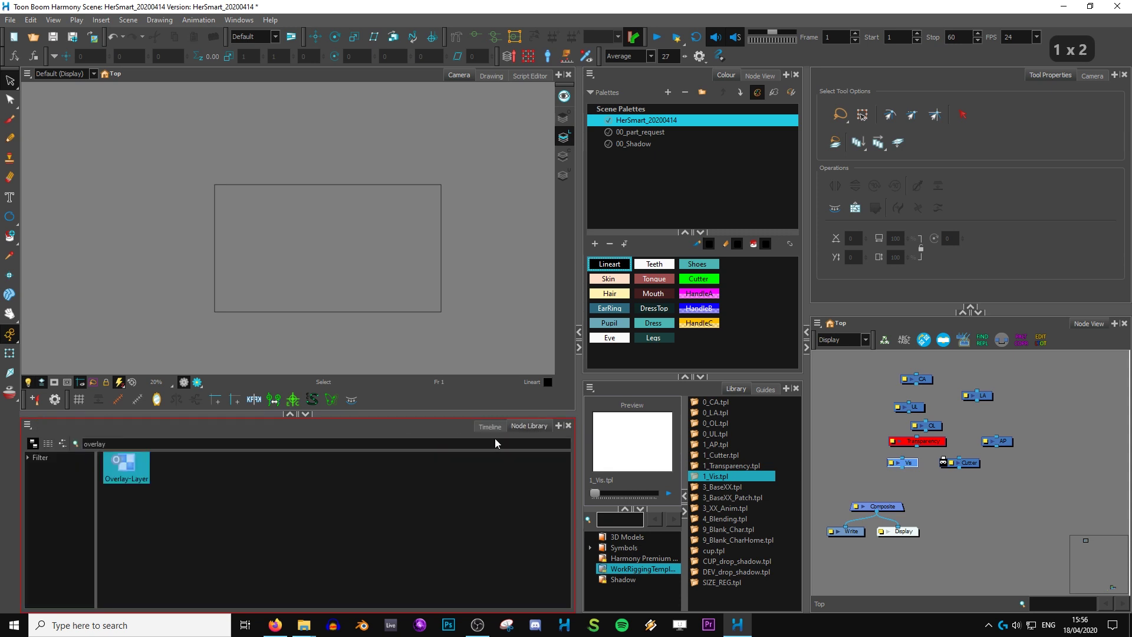
{"action": "double_click", "coordinate": [239, 443]}
{"action": "type", "text": "visiobil"}
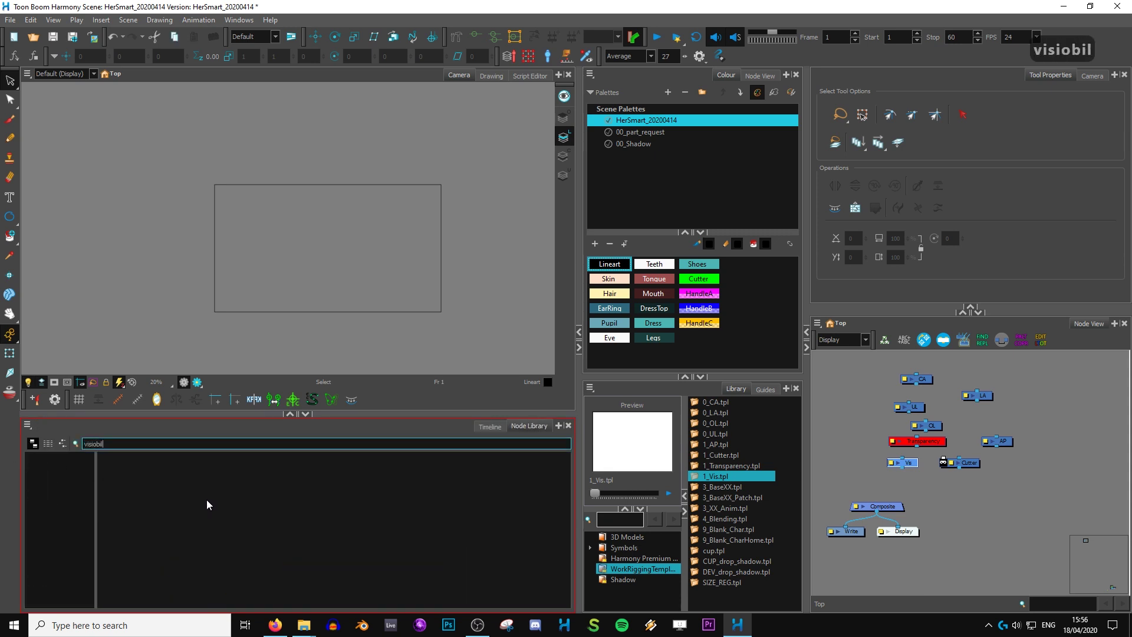
{"action": "type", "text": "ity n"}
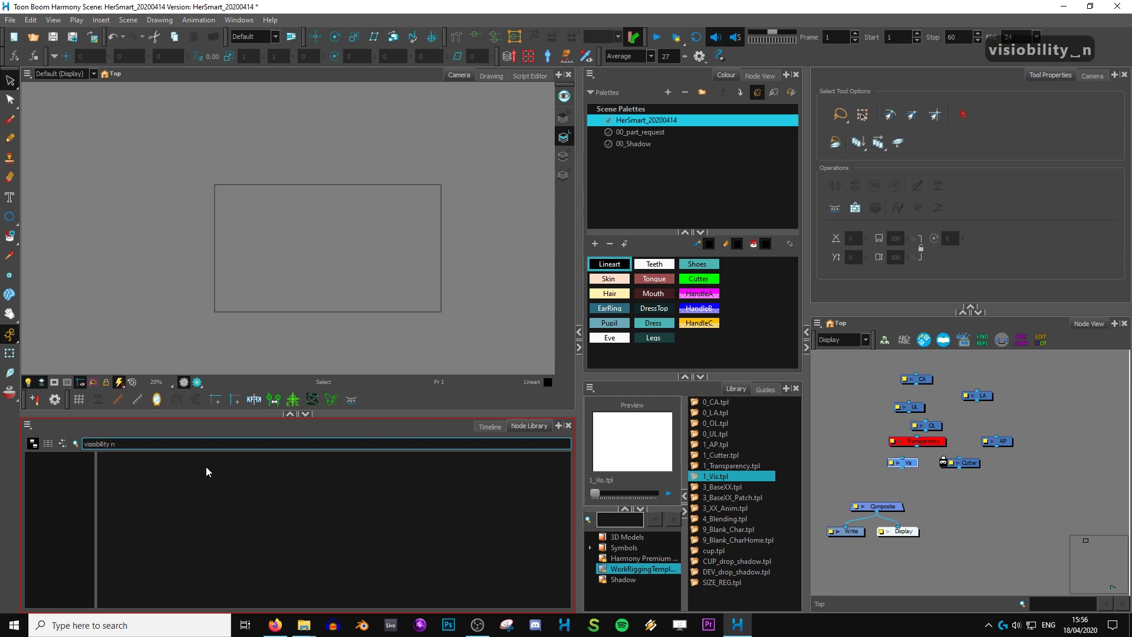
{"action": "key", "text": "BackSpace"}
{"action": "key", "text": "BackSpace"}
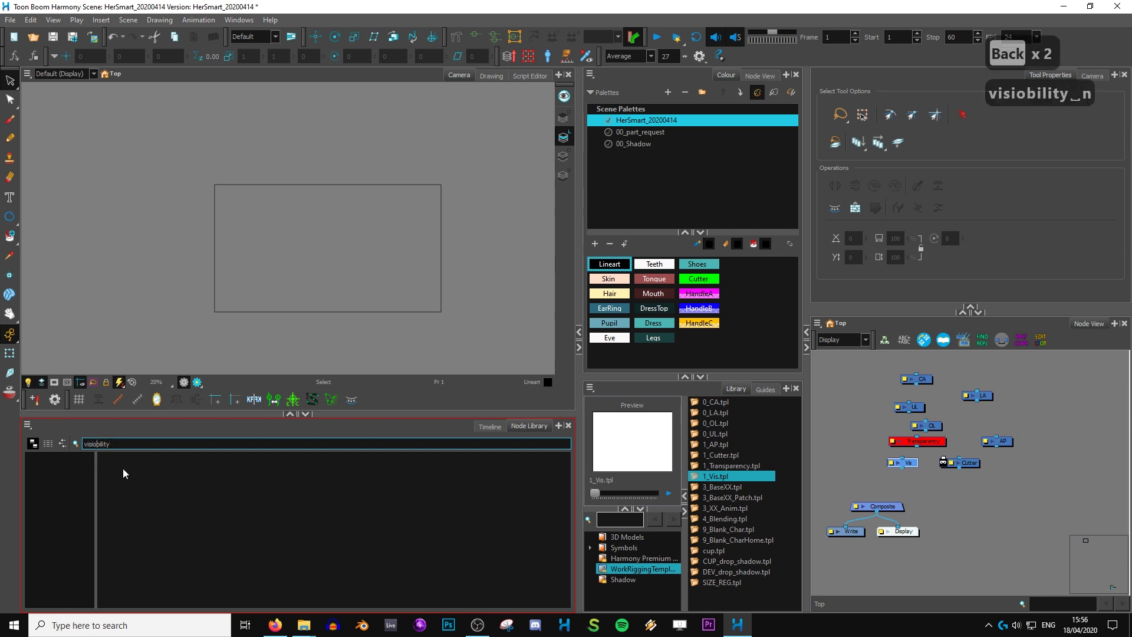
{"action": "key", "text": "BackSpace"}
{"action": "left_click_drag", "start_coordinate": [188, 472], "coordinate": [945, 496]}
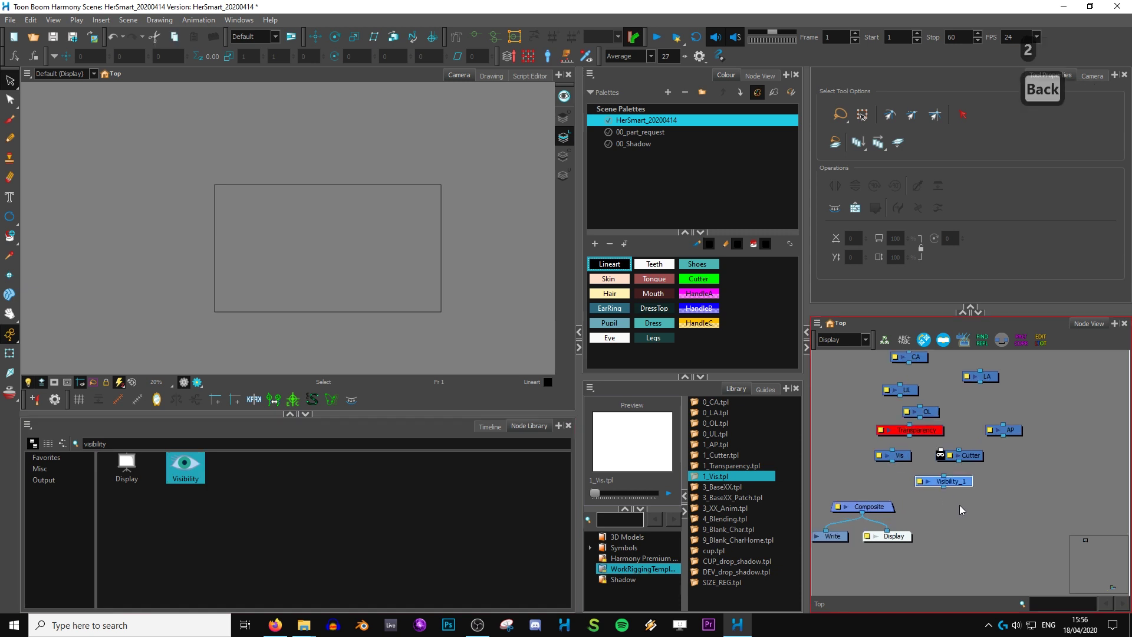
Review the layer properties of the newly added Visibility node and close them without changes
{"action": "key", "text": "2"}
{"action": "key", "text": "2"}
{"action": "key", "text": "2"}
{"action": "key", "text": "2"}
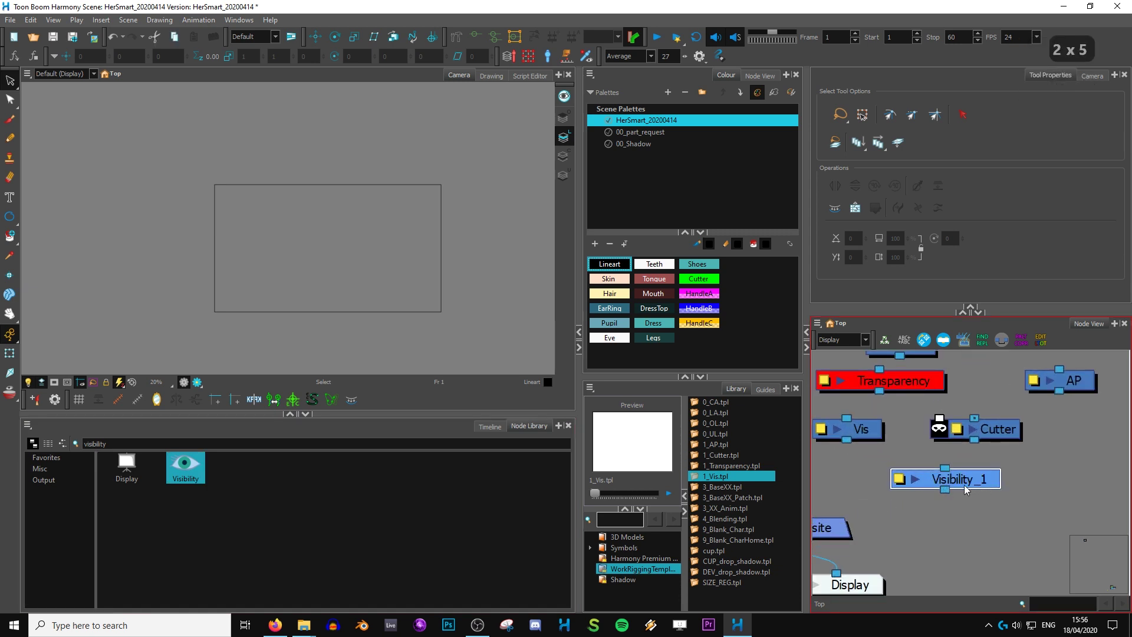
{"action": "left_click", "coordinate": [900, 479]}
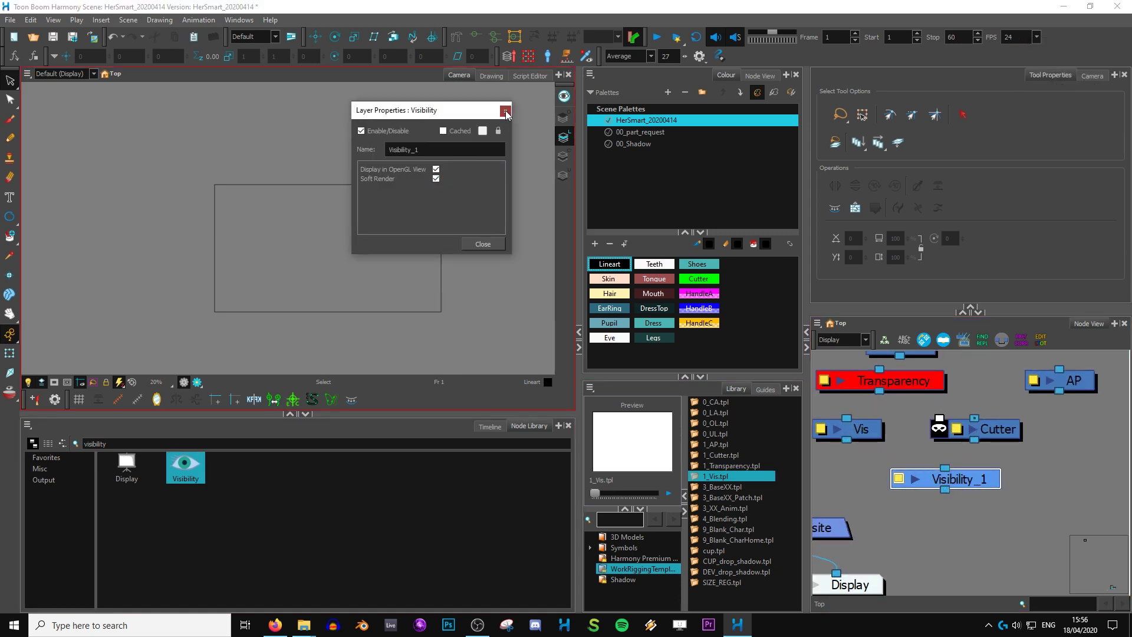
{"action": "left_click", "coordinate": [508, 104]}
Delete the Visibility node and all the sample template nodes above the Composite node
{"action": "key", "text": "Delete"}
{"action": "key", "text": "Delete"}
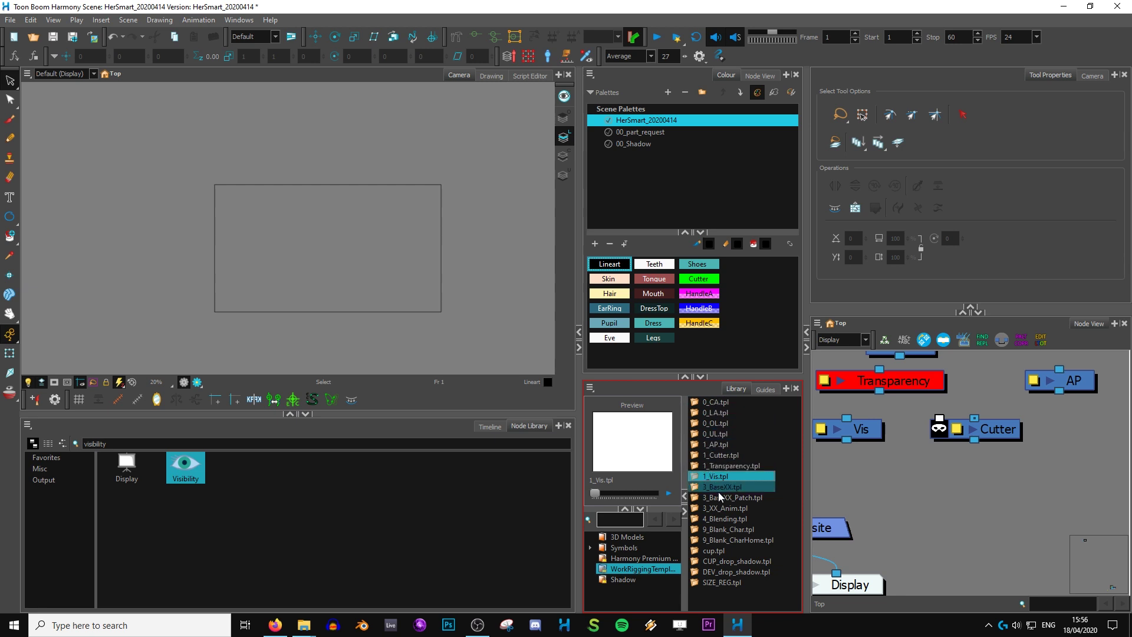
{"action": "key", "text": "1"}
{"action": "key", "text": "1"}
{"action": "key", "text": "1"}
{"action": "key", "text": "1"}
{"action": "key", "text": "1"}
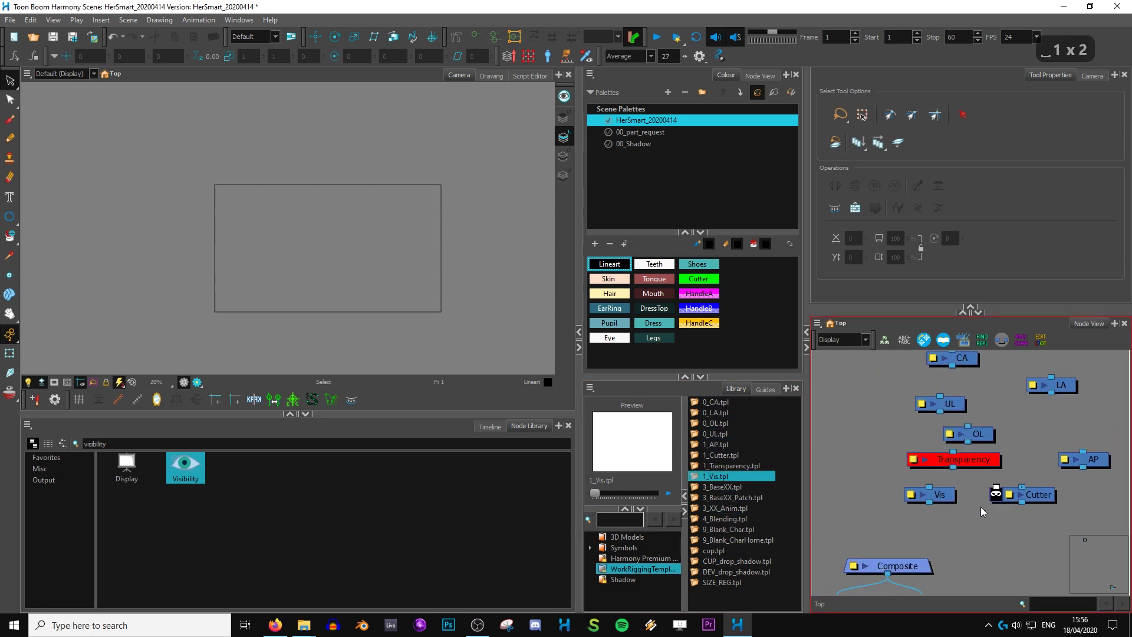
{"action": "left_click_drag", "start_coordinate": [1049, 395], "coordinate": [887, 506]}
{"action": "key", "text": "Delete"}
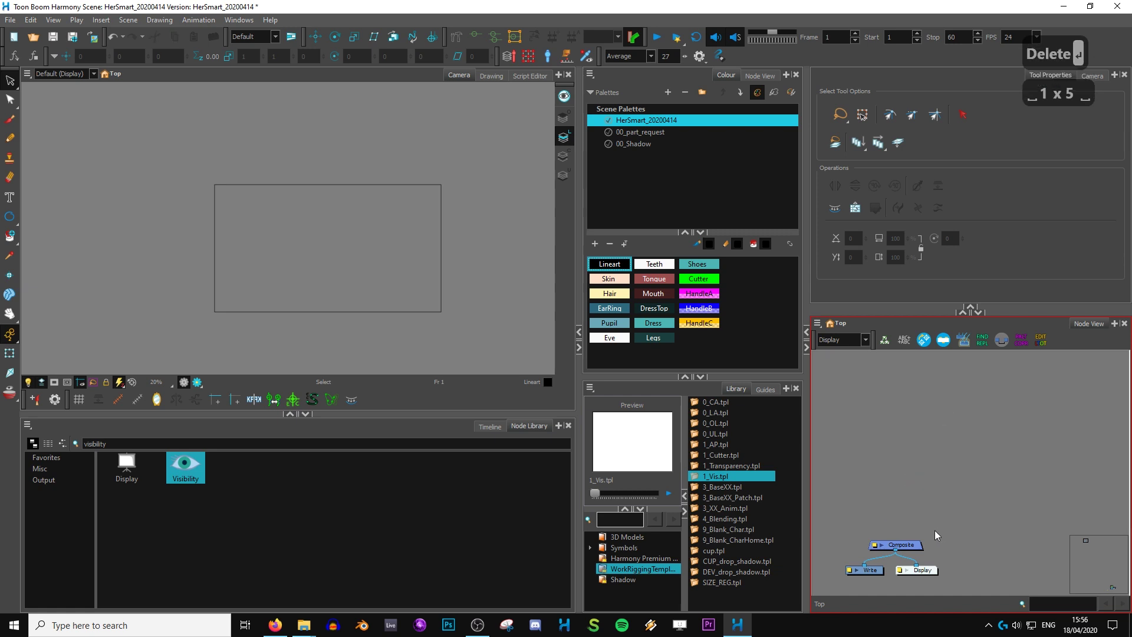
Add the 3_BaseXX template from the WorkRigging library to the node network above the Composite node
{"action": "key", "text": "space"}
{"action": "left_click_drag", "start_coordinate": [945, 482], "coordinate": [968, 510]}
{"action": "key", "text": "1"}
{"action": "key", "text": "1"}
{"action": "key", "text": "space"}
{"action": "left_click", "coordinate": [496, 424]}
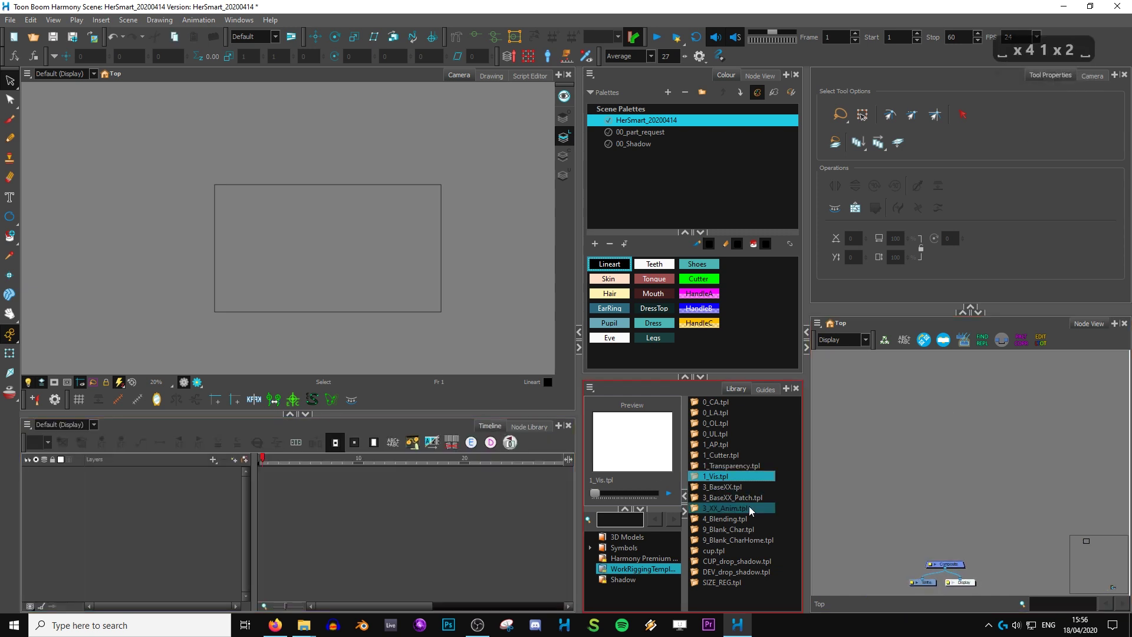
{"action": "left_click_drag", "start_coordinate": [754, 488], "coordinate": [733, 485]}
{"action": "left_click_drag", "start_coordinate": [897, 383], "coordinate": [837, 429]}
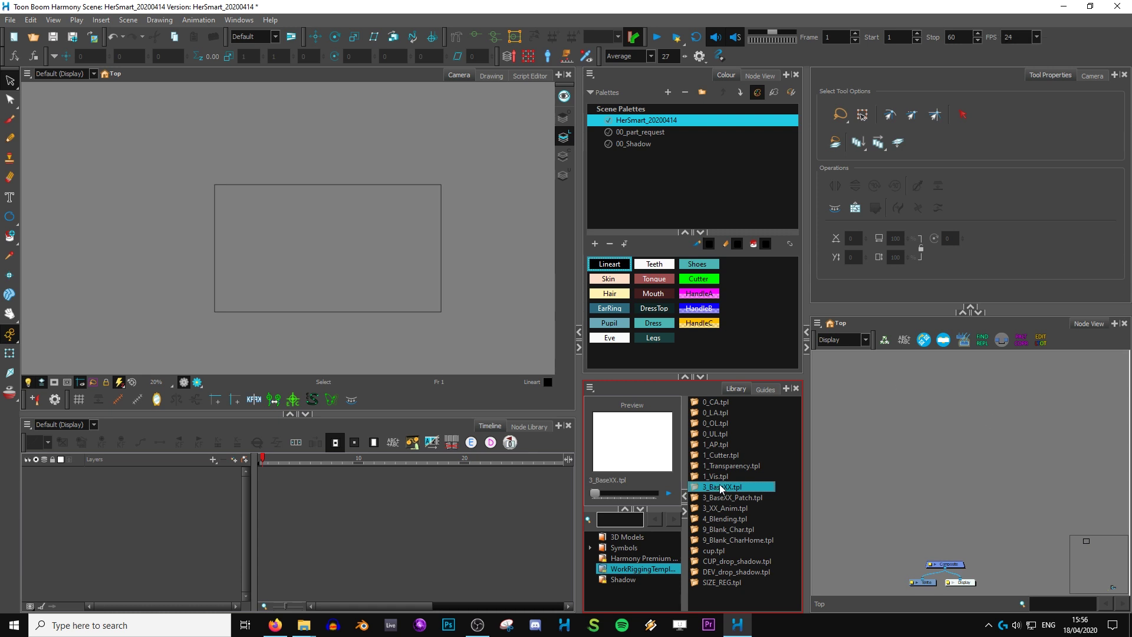
{"action": "key", "text": "ctrl+r"}
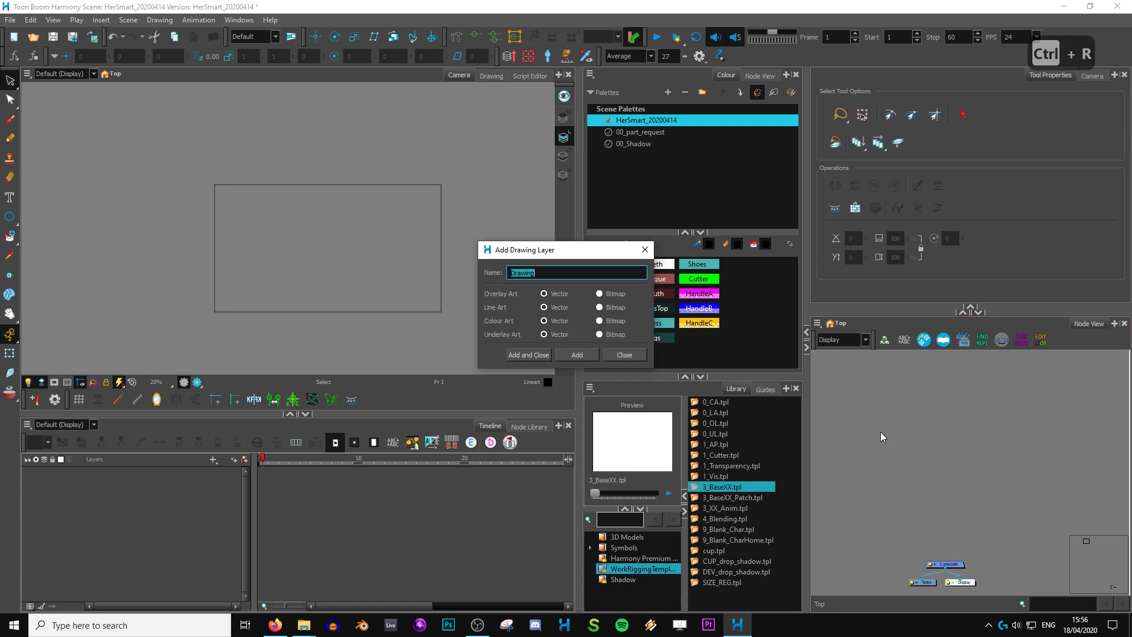
{"action": "left_click", "coordinate": [646, 250]}
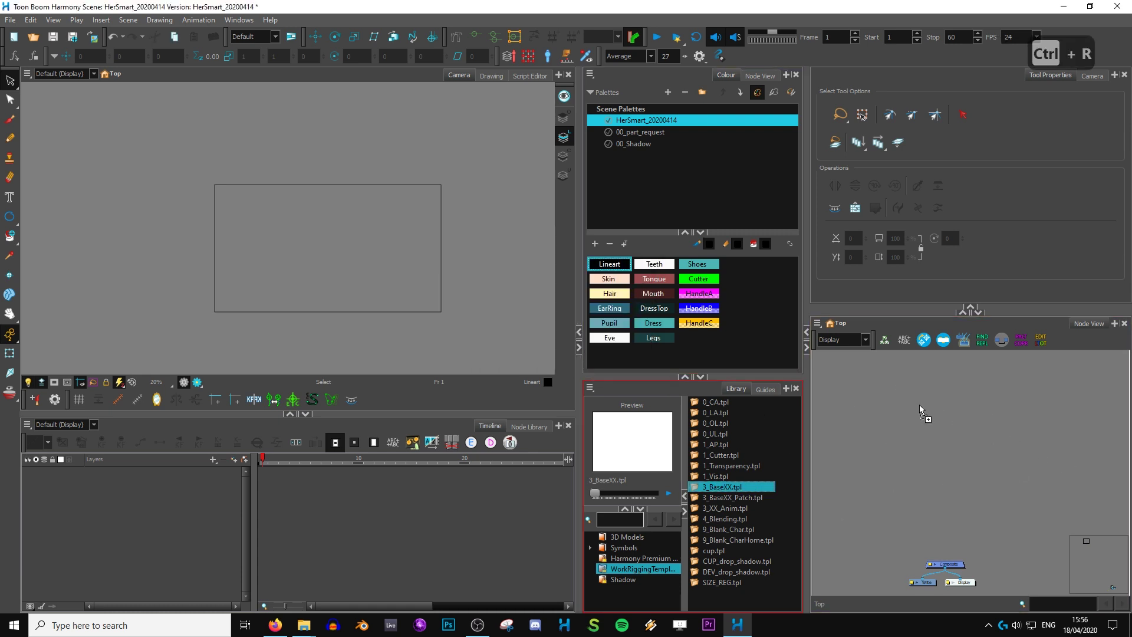
{"action": "left_click_drag", "start_coordinate": [920, 406], "coordinate": [983, 467]}
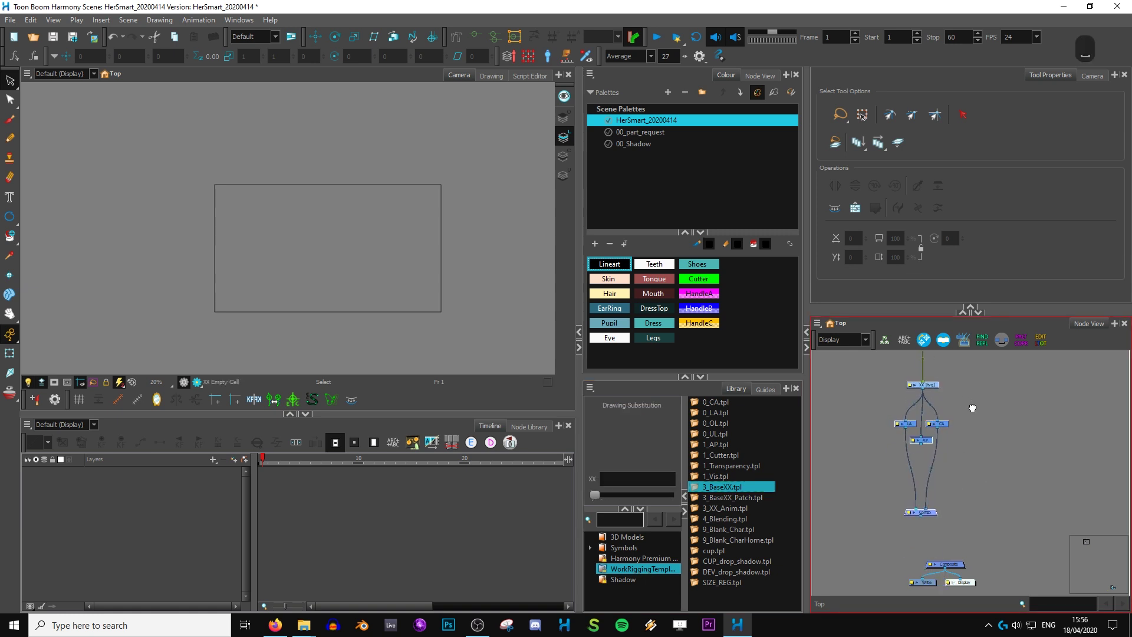
Examine the 3_BaseXX structure, from the XX-P peg and XX drawing through LA, CA and AP to the composite
{"action": "key", "text": "2"}
{"action": "key", "text": "2"}
{"action": "key", "text": "2"}
{"action": "key", "text": "2"}
{"action": "mouse_move", "coordinate": [972, 408]}
{"action": "left_mouse_down"}
{"action": "mouse_move", "coordinate": [984, 500]}
{"action": "mouse_move", "coordinate": [967, 395]}
{"action": "left_mouse_up"}
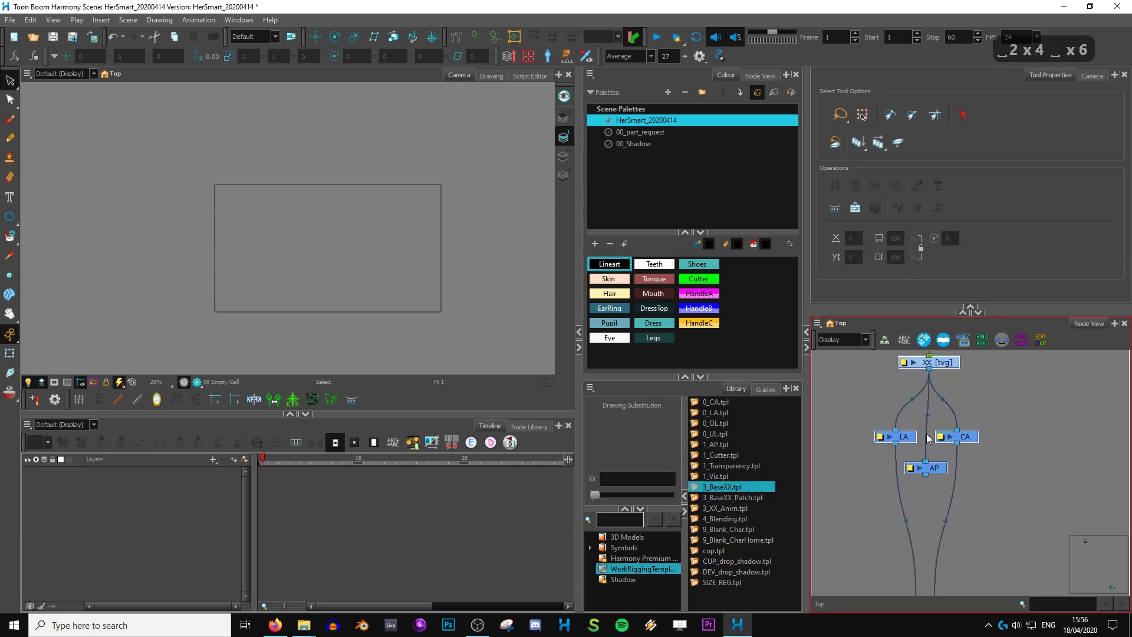
{"action": "left_click_drag", "start_coordinate": [961, 425], "coordinate": [977, 536]}
{"action": "key", "text": "1"}
{"action": "key", "text": "1"}
{"action": "key", "text": "1"}
{"action": "key", "text": "1"}
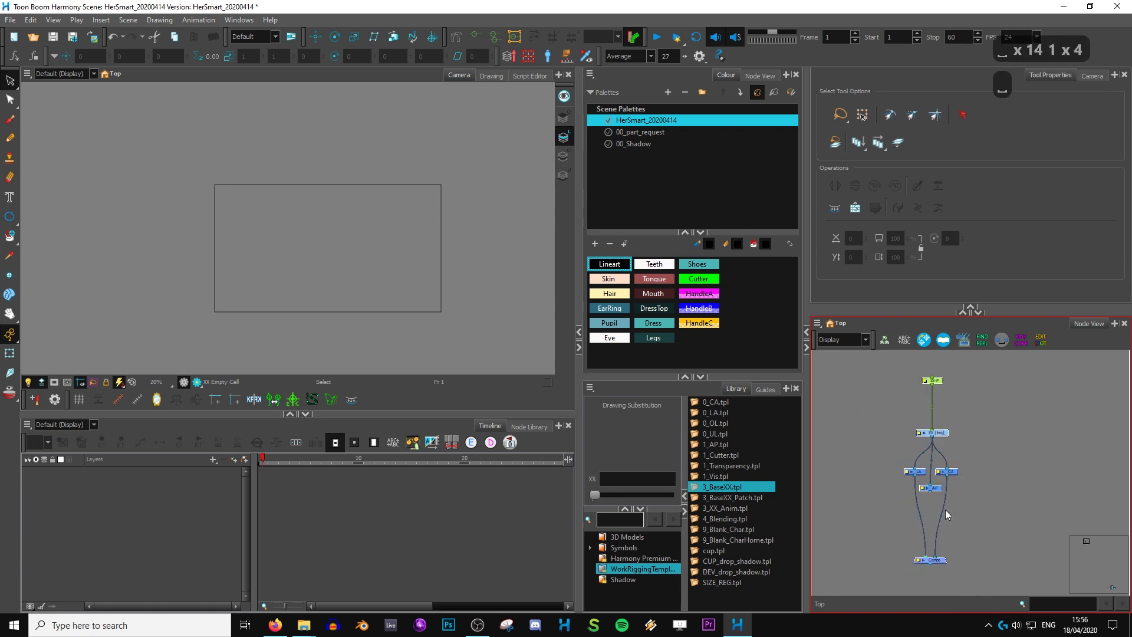
{"action": "key", "text": "2"}
{"action": "key", "text": "2"}
{"action": "key", "text": "2"}
{"action": "key", "text": "2"}
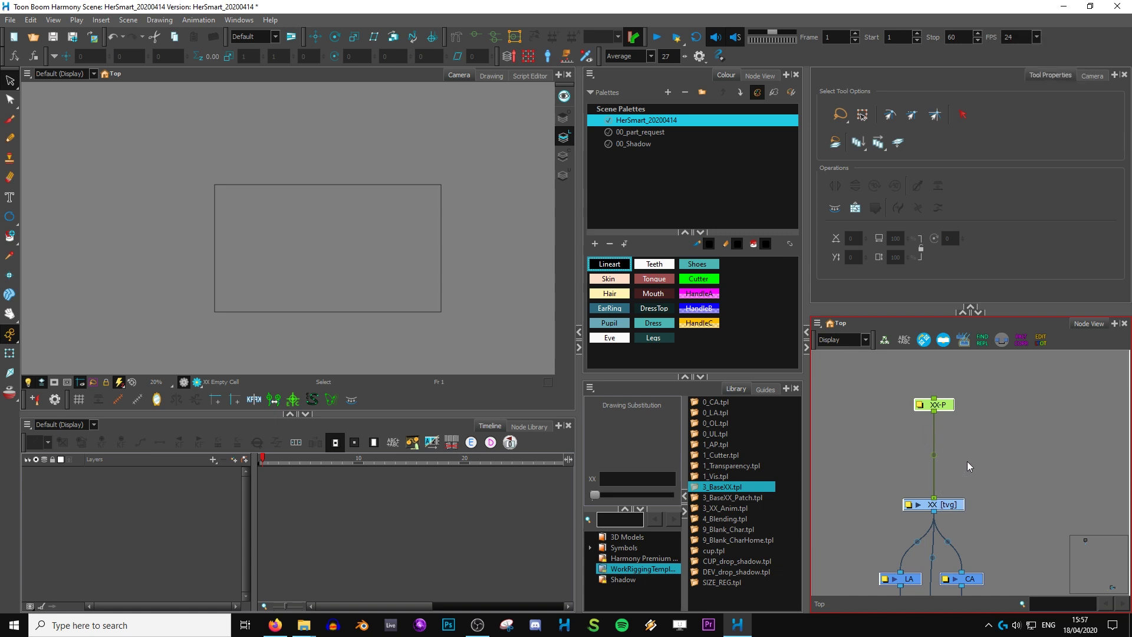
Replace XX with Head in the names of the template's nodes using Find and Replace
{"action": "key", "text": "1"}
{"action": "key", "text": "1"}
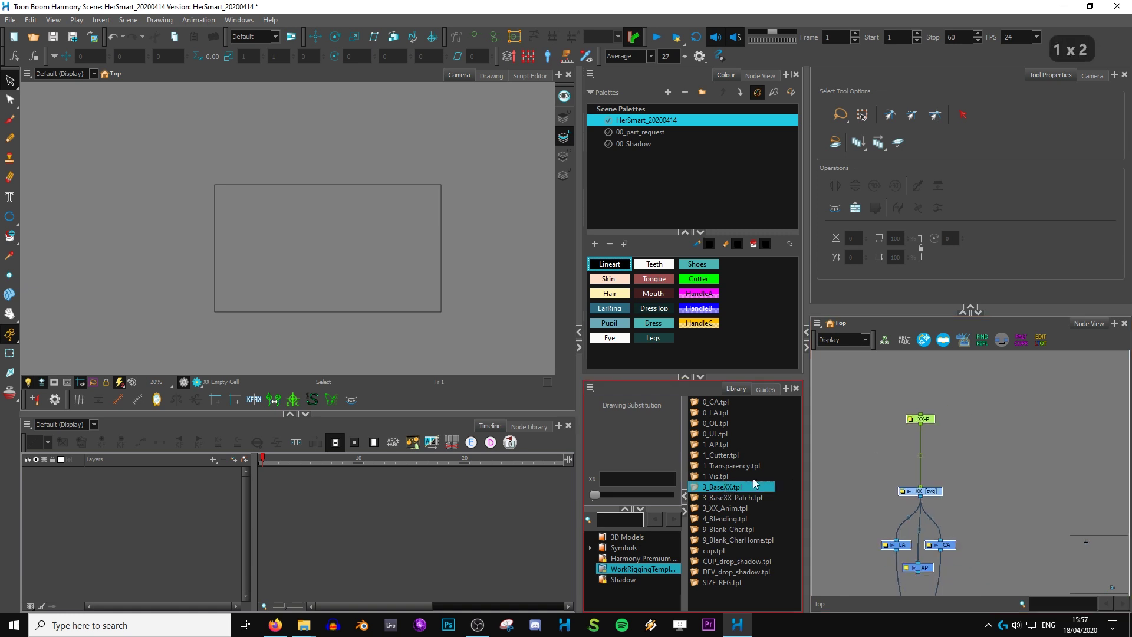
{"action": "left_click", "coordinate": [983, 340]}
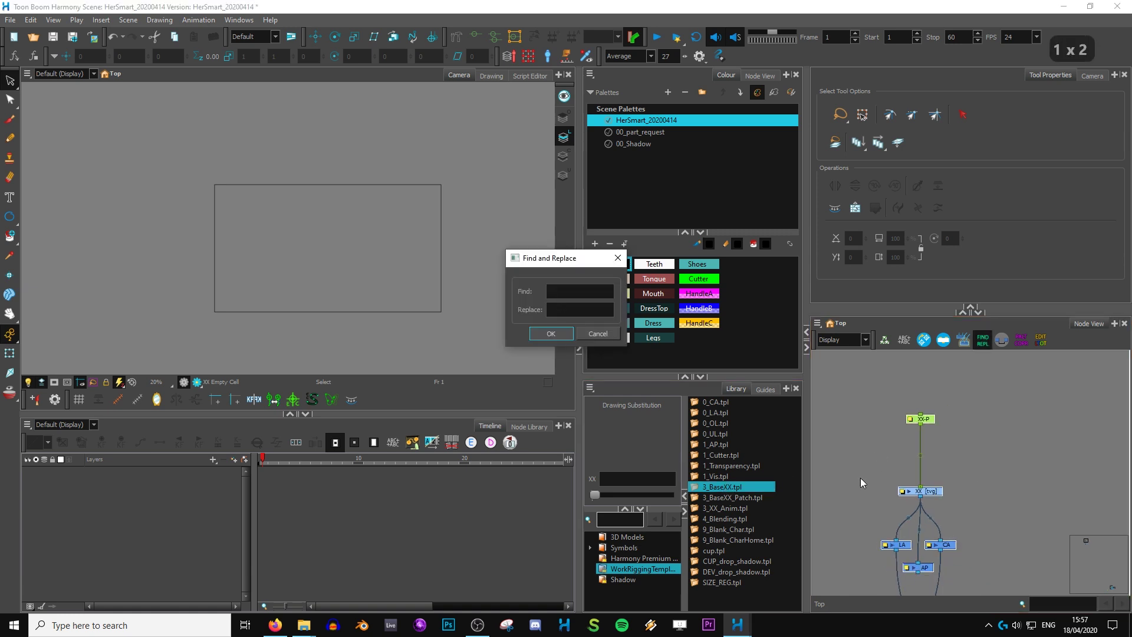
{"action": "type", "text": "XX"}
{"action": "left_click", "coordinate": [597, 309]}
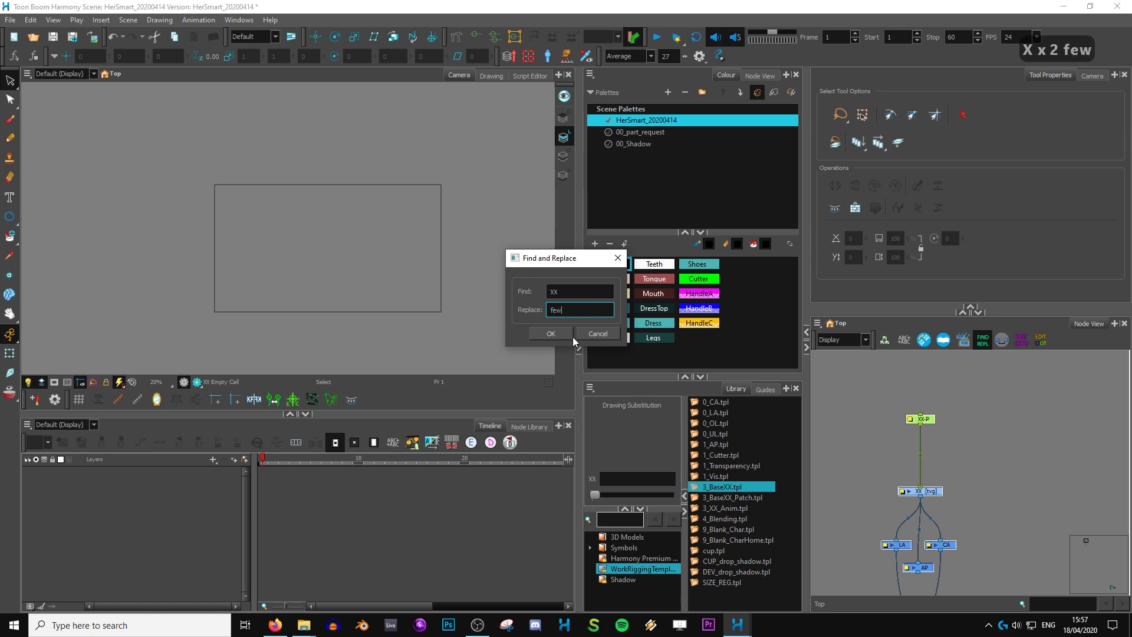
{"action": "type", "text": "Head"}
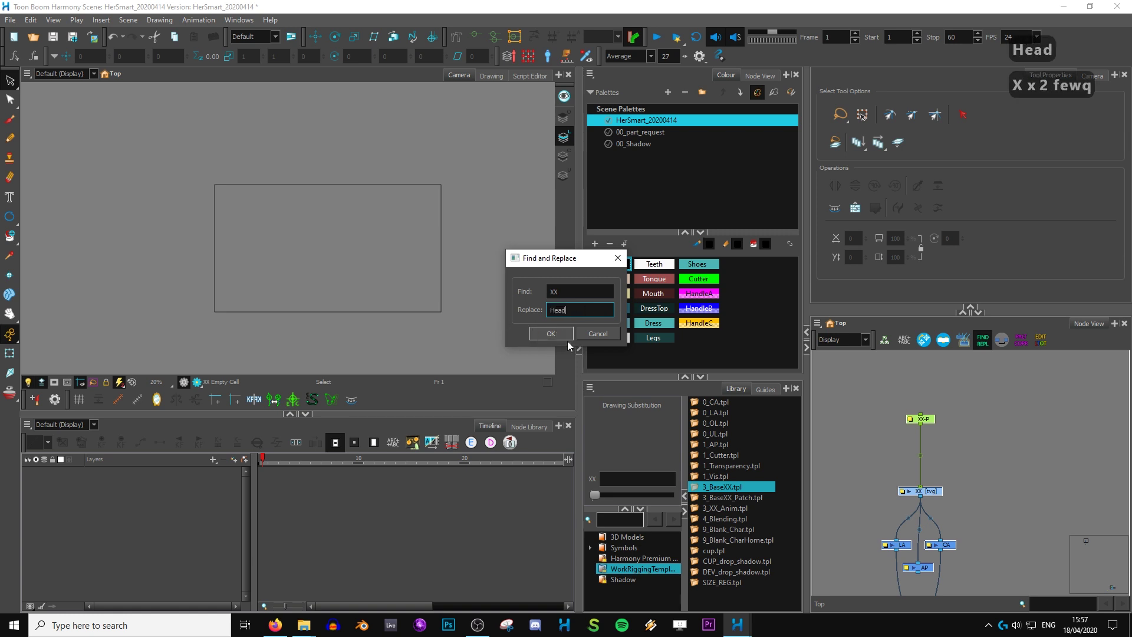
{"action": "left_click", "coordinate": [550, 333]}
Examine the new names of the peg and drawing nodes in the Head setup
{"action": "left_click_drag", "start_coordinate": [969, 493], "coordinate": [984, 451]}
{"action": "key", "text": "2"}
{"action": "key", "text": "2"}
{"action": "key", "text": "2"}
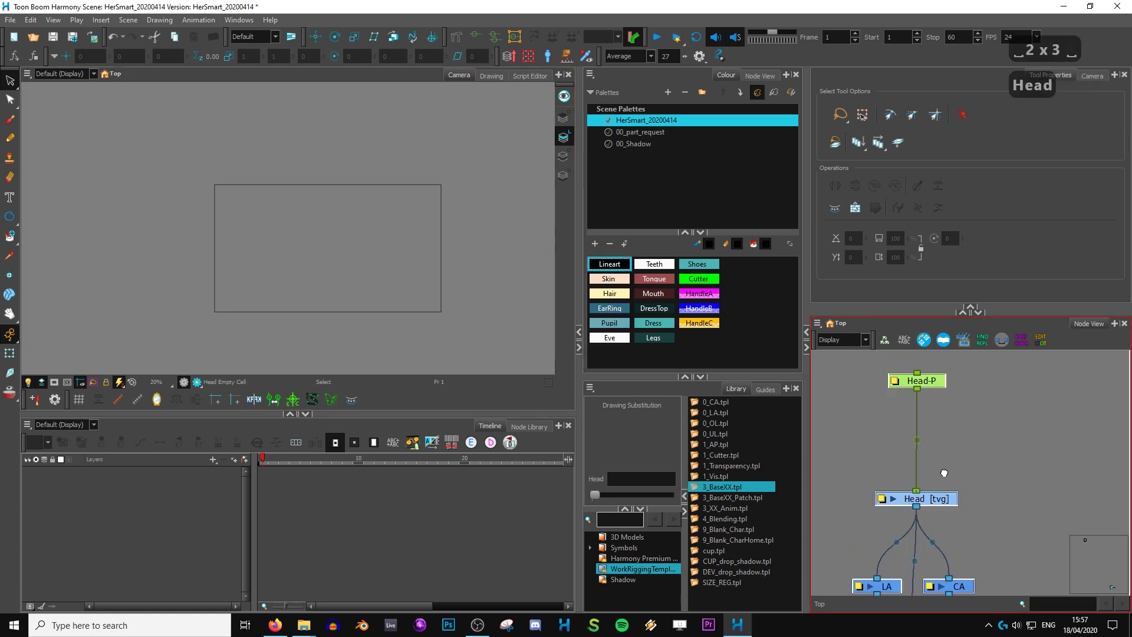
{"action": "key", "text": "1"}
{"action": "key", "text": "1"}
{"action": "key", "text": "1"}
{"action": "key", "text": "2"}
{"action": "key", "text": "2"}
{"action": "key", "text": "2"}
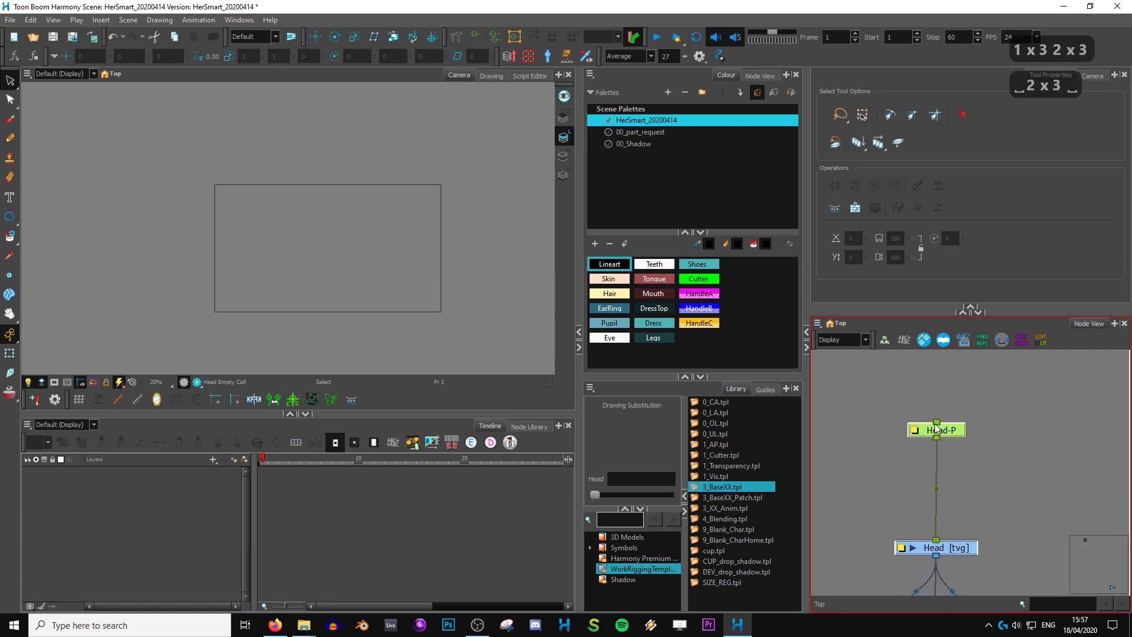
{"action": "key", "text": "2"}
{"action": "key", "text": "1"}
Delete the whole Head node setup from the network and confirm the deletion
{"action": "key", "text": "1"}
{"action": "key", "text": "1"}
{"action": "key", "text": "1"}
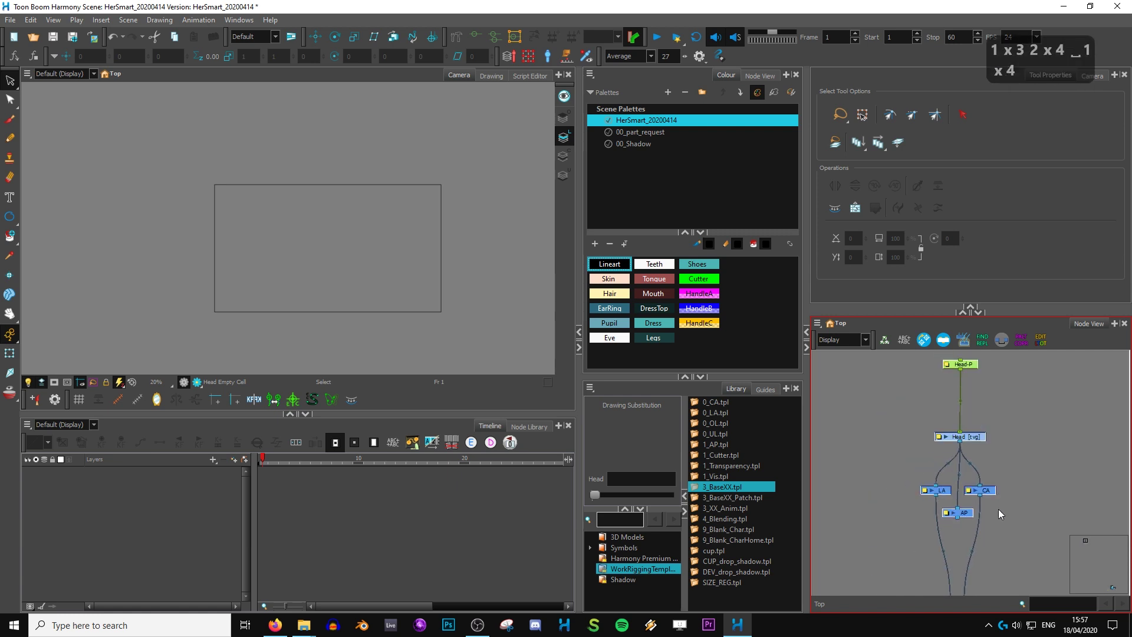
{"action": "key", "text": "space"}
{"action": "left_click_drag", "start_coordinate": [1002, 534], "coordinate": [956, 414]}
{"action": "left_click_drag", "start_coordinate": [973, 481], "coordinate": [978, 521]}
{"action": "key", "text": "1"}
{"action": "key", "text": "1"}
{"action": "key", "text": "1"}
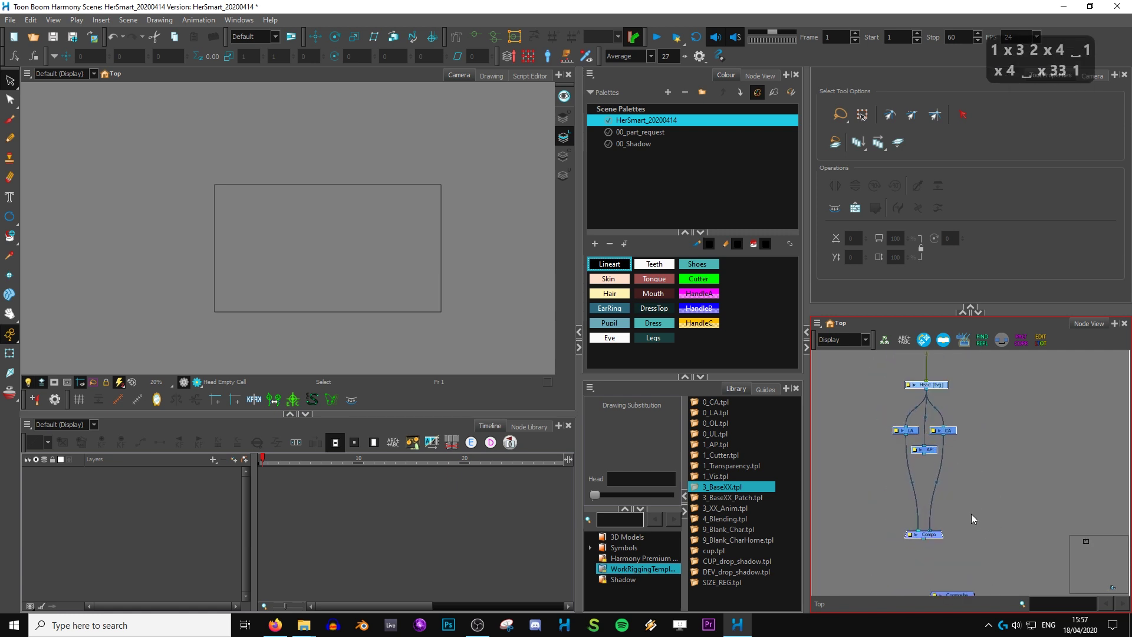
{"action": "left_click_drag", "start_coordinate": [963, 361], "coordinate": [918, 523]}
{"action": "key", "text": "Delete"}
{"action": "key", "text": "Return"}
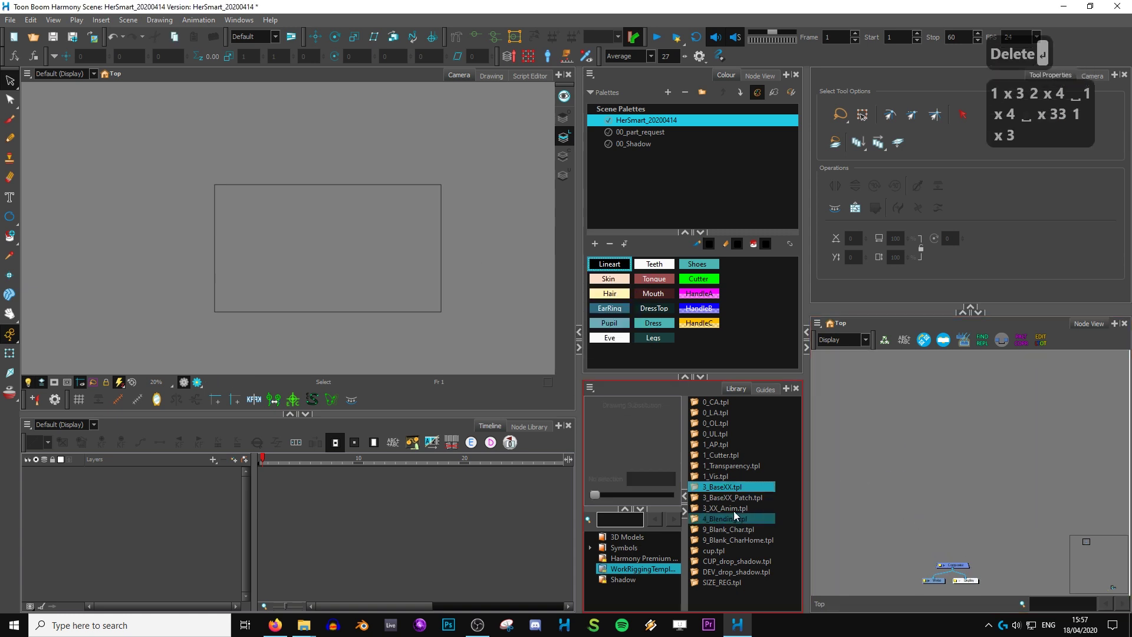
Add the 3_BaseXX_Patch template to the node network and examine its peg, drawing and patch nodes
{"action": "left_click_drag", "start_coordinate": [734, 497], "coordinate": [989, 430]}
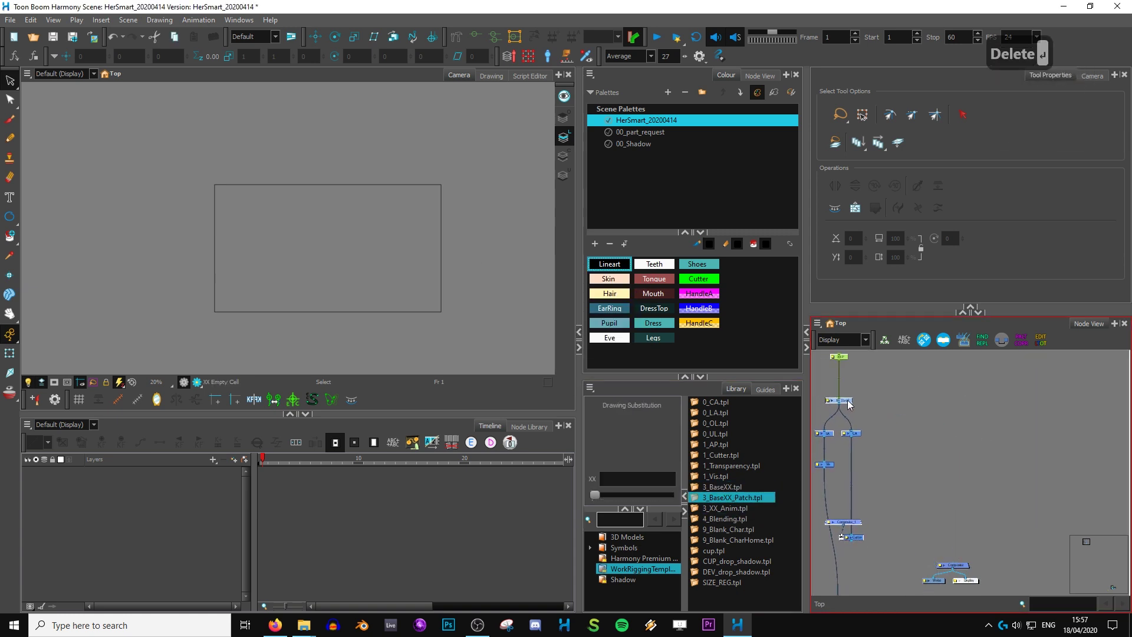
{"action": "key", "text": "1"}
{"action": "key", "text": "1"}
{"action": "key", "text": "1"}
{"action": "key", "text": "2"}
{"action": "key", "text": "2"}
{"action": "key", "text": "2"}
{"action": "key", "text": "2"}
{"action": "key", "text": "2"}
{"action": "key", "text": "2"}
{"action": "key", "text": "2"}
{"action": "key", "text": "2"}
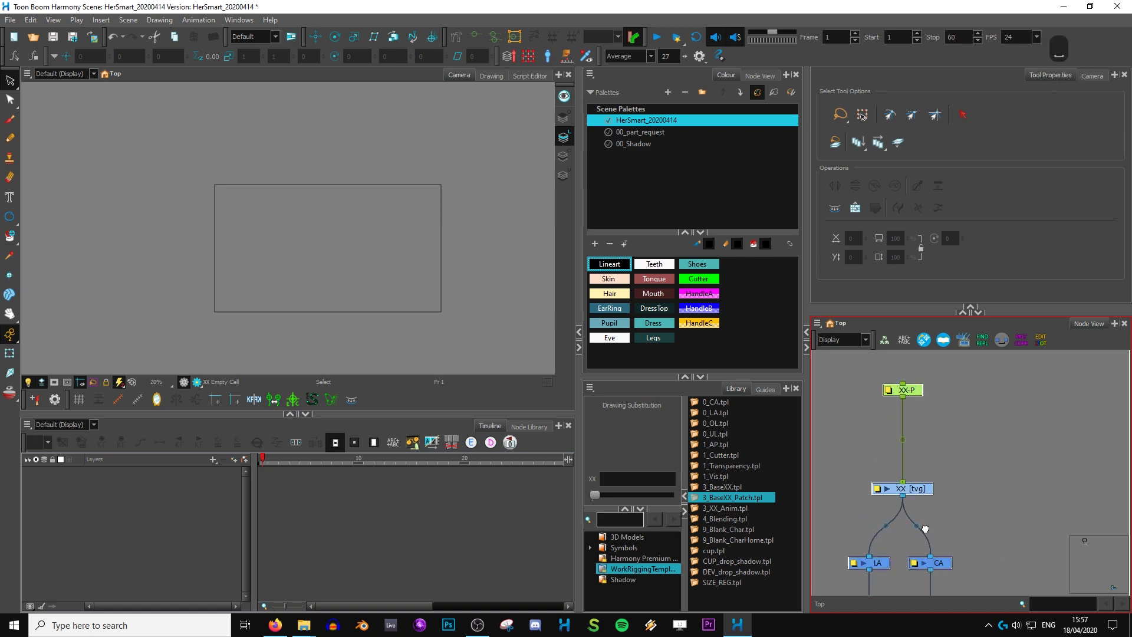
{"action": "key", "text": "1"}
{"action": "key", "text": "1"}
{"action": "key", "text": "2"}
{"action": "key", "text": "2"}
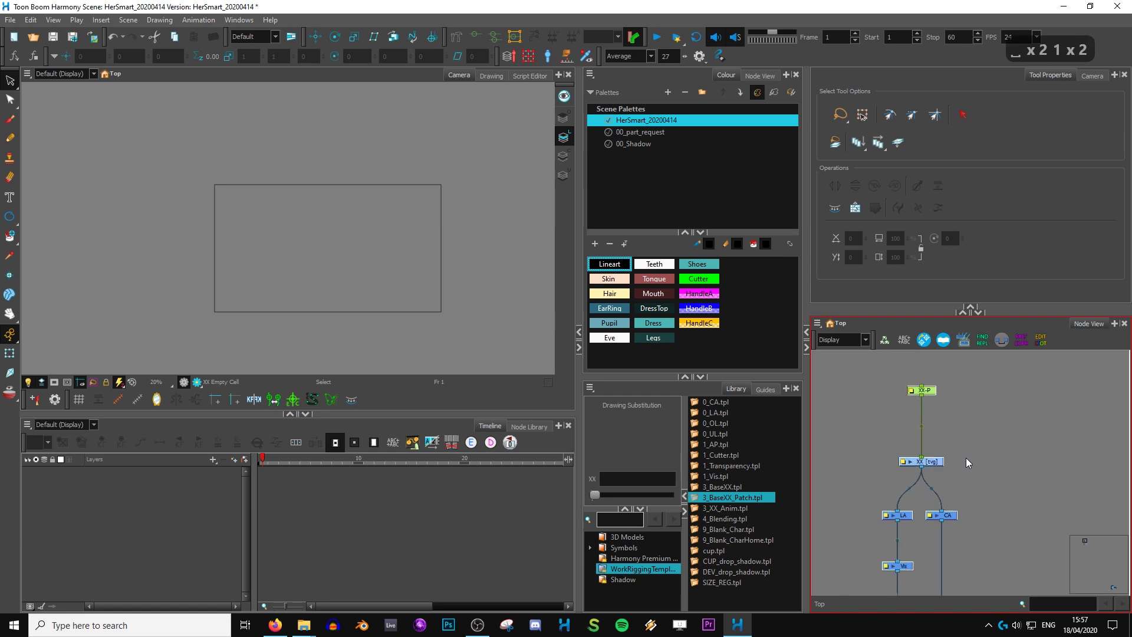
Delete the 3_BaseXX_Patch nodes from the network and confirm the deletion
{"action": "key", "text": "Delete"}
{"action": "key", "text": "Return"}
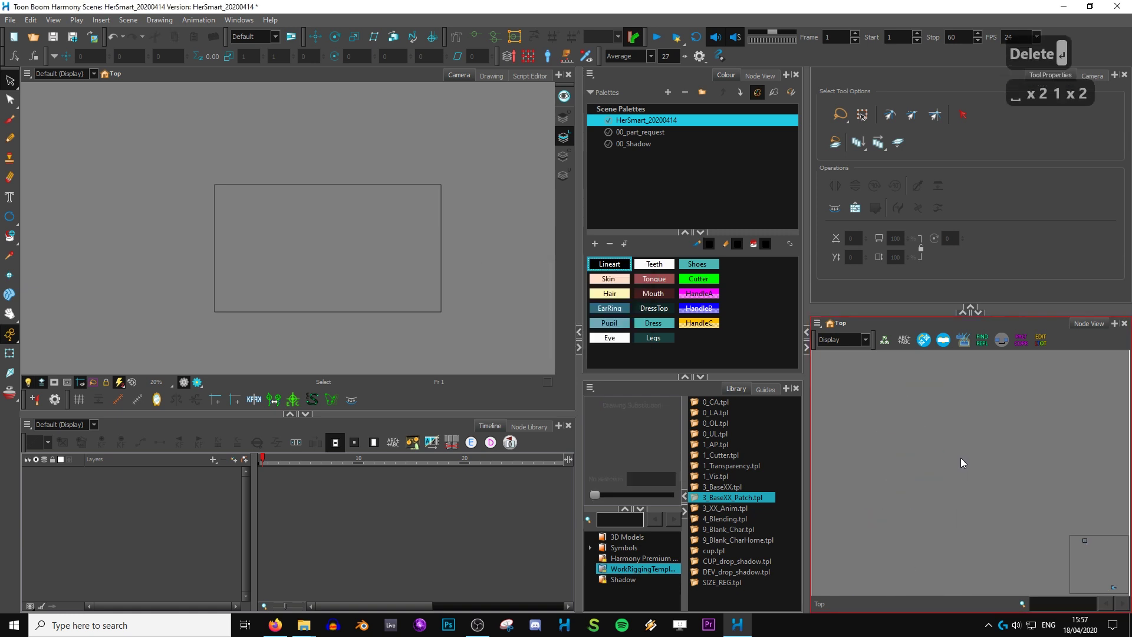
{"action": "key", "text": "1"}
{"action": "key", "text": "1"}
{"action": "key", "text": "1"}
{"action": "key", "text": "1"}
{"action": "key", "text": "1"}
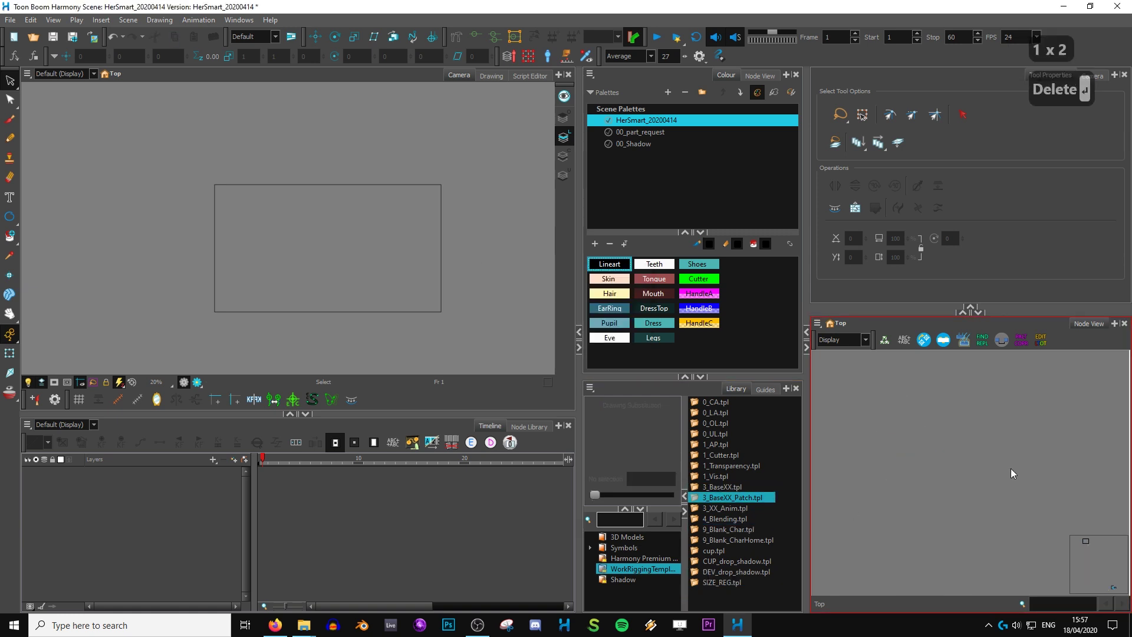
Add the 9_Blank_CharHome template from the WorkRigging library to the node network above the Composite node
{"action": "key", "text": "minus"}
{"action": "key", "text": "minus"}
{"action": "key", "text": "minus"}
{"action": "key", "text": "minus"}
{"action": "key", "text": "minus"}
{"action": "key", "text": "minus"}
{"action": "key", "text": "minus"}
{"action": "key", "text": "minus"}
{"action": "key", "text": "minus"}
{"action": "key", "text": "minus"}
{"action": "key", "text": "minus"}
{"action": "key", "text": "minus"}
{"action": "key", "text": "minus"}
{"action": "key", "text": "minus"}
{"action": "key", "text": "minus"}
{"action": "key", "text": "minus"}
{"action": "key", "text": "minus"}
{"action": "key", "text": "minus"}
{"action": "key", "text": "minus"}
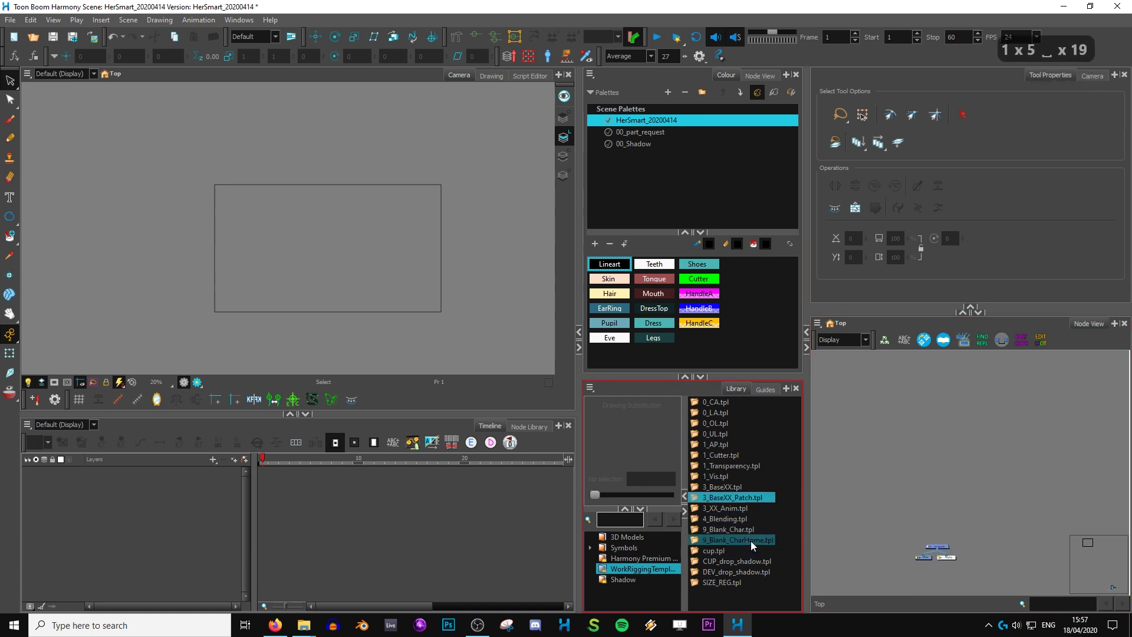
{"action": "left_click", "coordinate": [750, 540]}
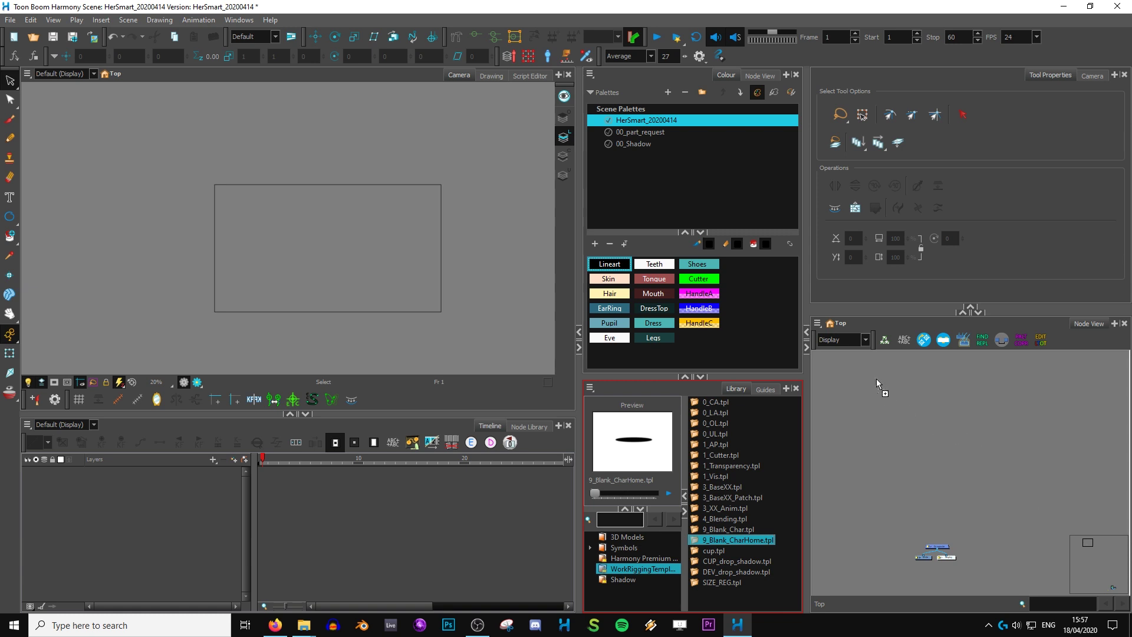
{"action": "left_click_drag", "start_coordinate": [876, 378], "coordinate": [898, 378]}
Enlarge the Node View to full screen and inspect the backdrops and nodes of the blank character template
{"action": "key", "text": "space"}
{"action": "left_click_drag", "start_coordinate": [956, 493], "coordinate": [948, 484]}
{"action": "key", "text": "ctrl+f"}
{"action": "key", "text": "2"}
{"action": "key", "text": "2"}
{"action": "key", "text": "2"}
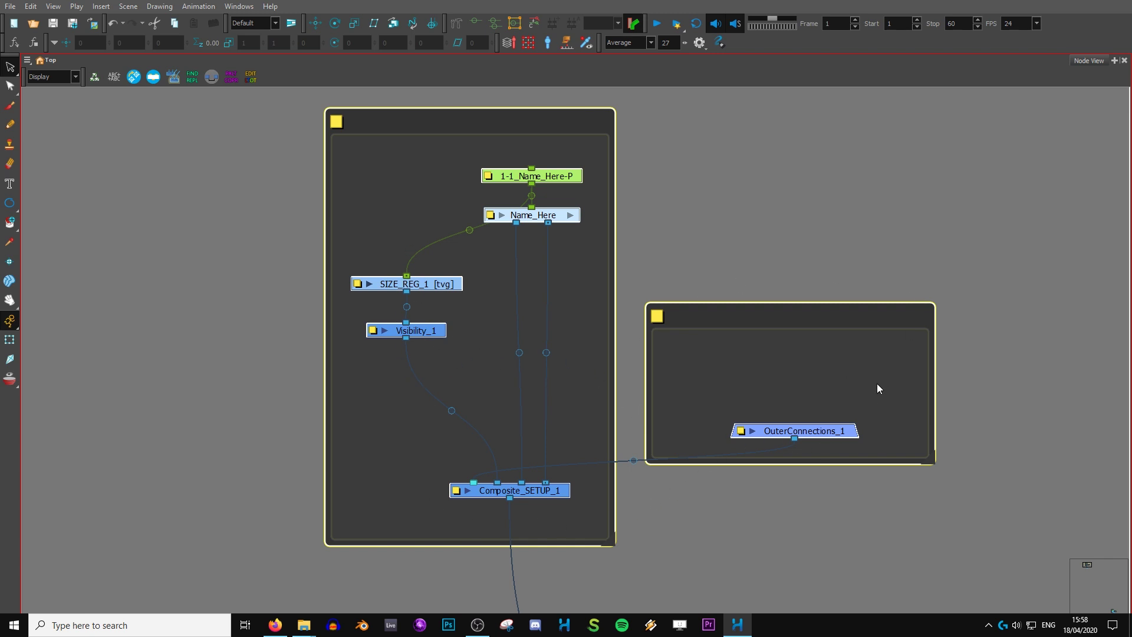
Delete the backdrop containing the OuterConnections_1 node, together with its contents
{"action": "left_click", "coordinate": [842, 316]}
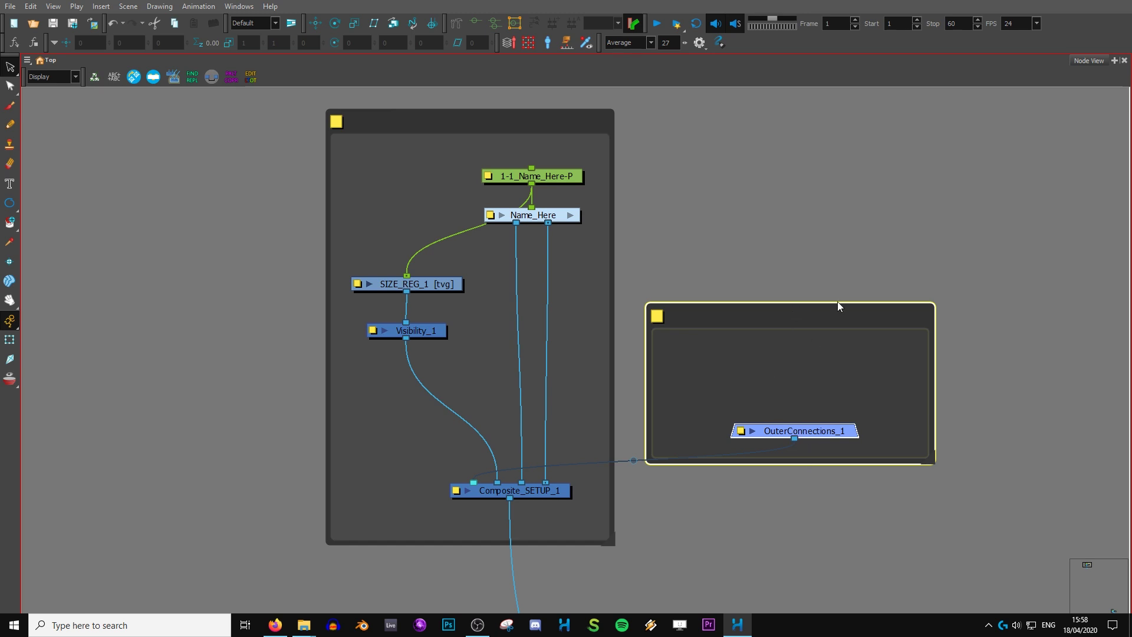
{"action": "key", "text": "Delete"}
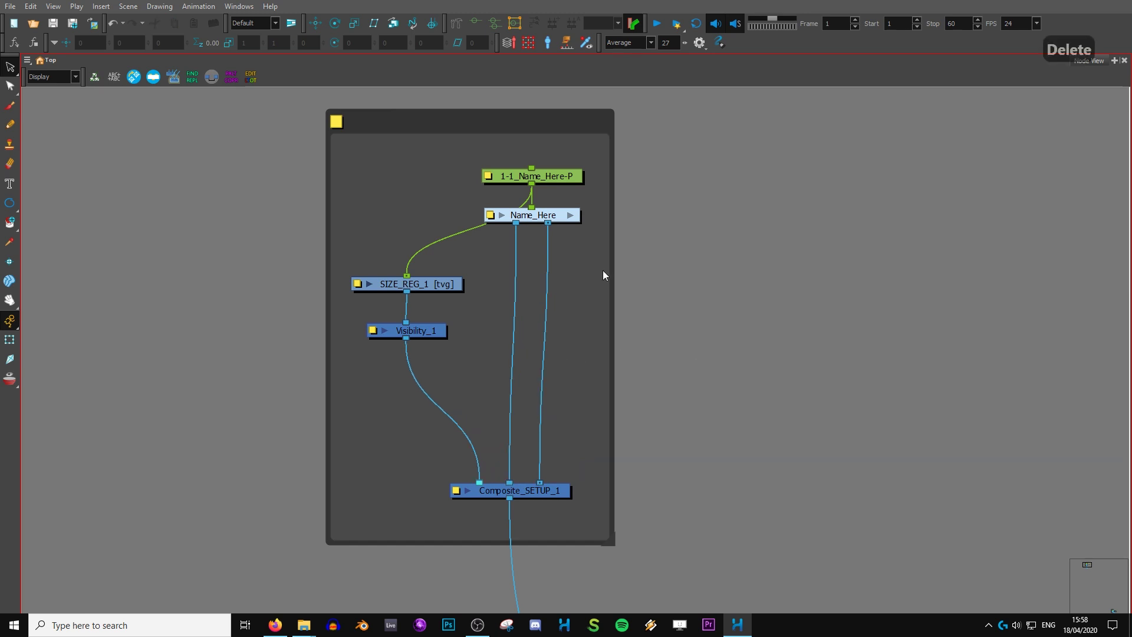
Open the Name_Here group beneath the 1-1_Name_Here-P peg to show its inner network
{"action": "key", "text": "2"}
{"action": "key", "text": "2"}
{"action": "key", "text": "2"}
{"action": "key", "text": "2"}
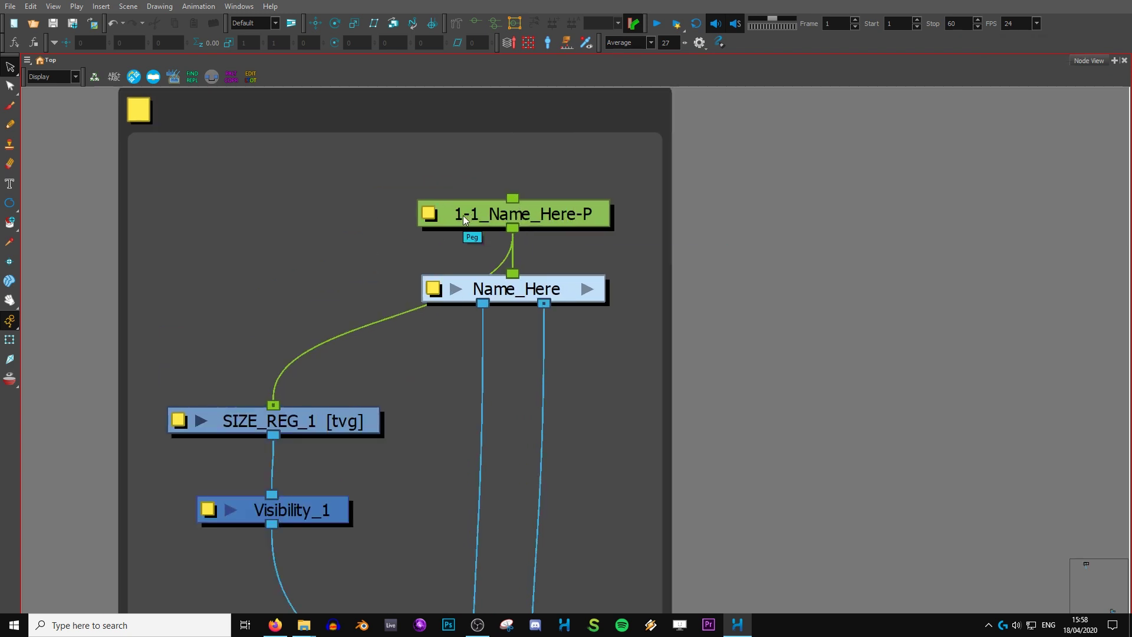
{"action": "key", "text": "space"}
{"action": "left_click_drag", "start_coordinate": [595, 253], "coordinate": [611, 268]}
{"action": "left_click", "coordinate": [603, 301]}
Delete the red "BUILD HERE - Remove this backdrop" backdrop inside the Name_Here group
{"action": "key", "text": "1"}
{"action": "key", "text": "1"}
{"action": "key", "text": "1"}
{"action": "key", "text": "1"}
{"action": "key", "text": "1"}
{"action": "key", "text": "1"}
{"action": "key", "text": "1"}
{"action": "key", "text": "1"}
{"action": "key", "text": "1"}
{"action": "key", "text": "1"}
{"action": "key", "text": "1"}
{"action": "key", "text": "1"}
{"action": "key", "text": "1"}
{"action": "key", "text": "1"}
{"action": "key", "text": "1"}
{"action": "key", "text": "1"}
{"action": "key", "text": "1"}
{"action": "key", "text": "1"}
{"action": "key", "text": "1"}
{"action": "key", "text": "1"}
{"action": "key", "text": "1"}
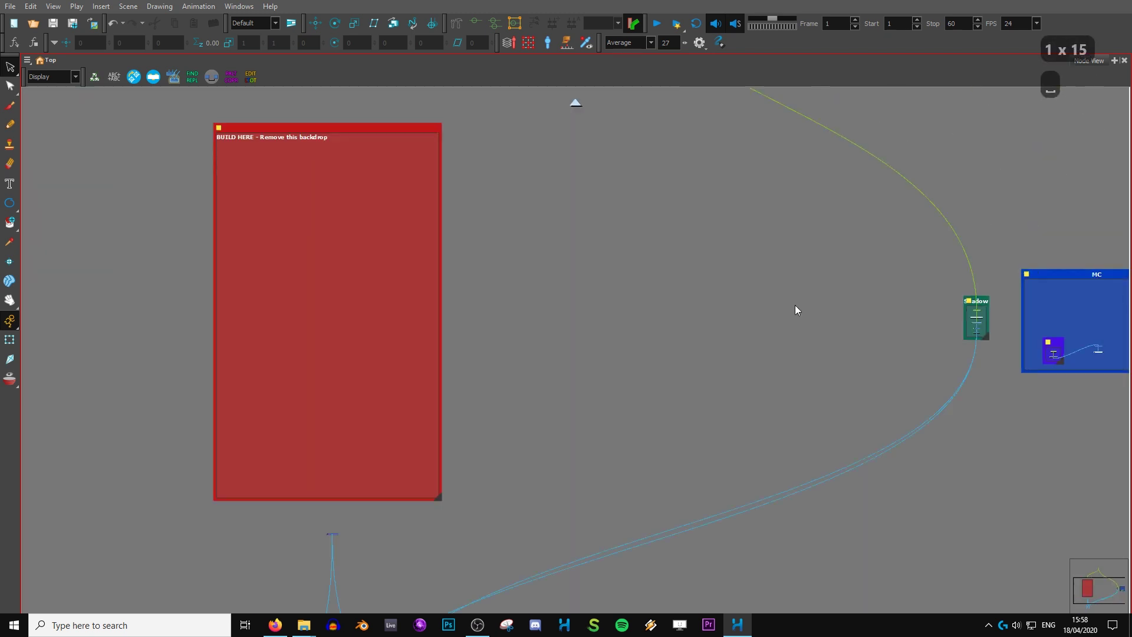
{"action": "key", "text": "2"}
{"action": "key", "text": "2"}
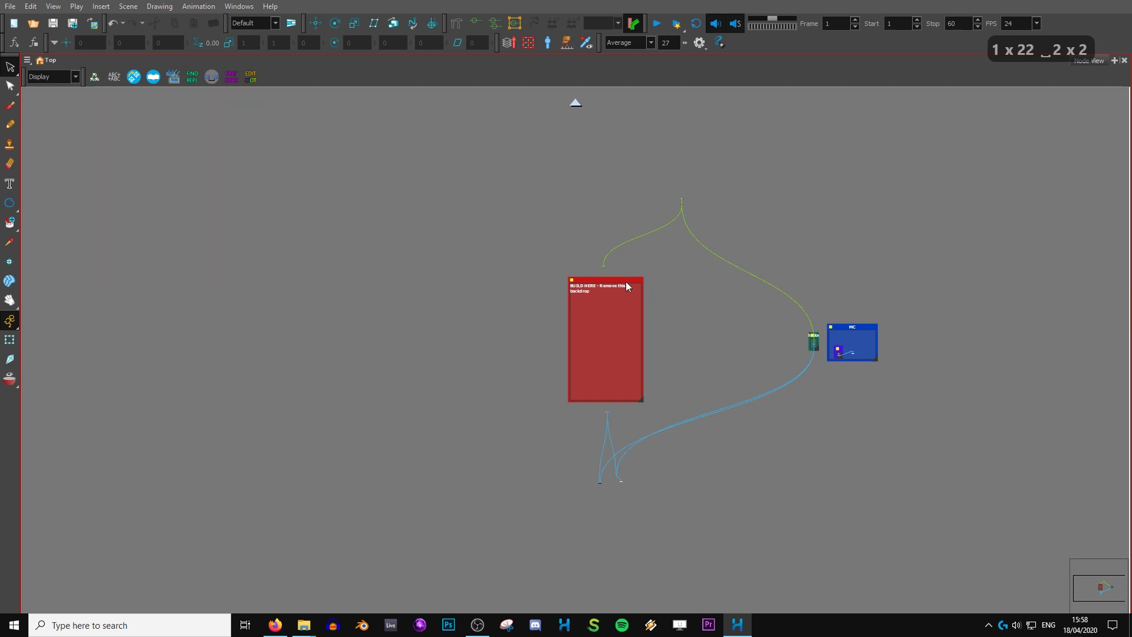
{"action": "left_click", "coordinate": [626, 287]}
{"action": "key", "text": "Delete"}
Examine the group's remaining inner network, including its Shadow and MC backdrops
{"action": "key", "text": "2"}
{"action": "key", "text": "2"}
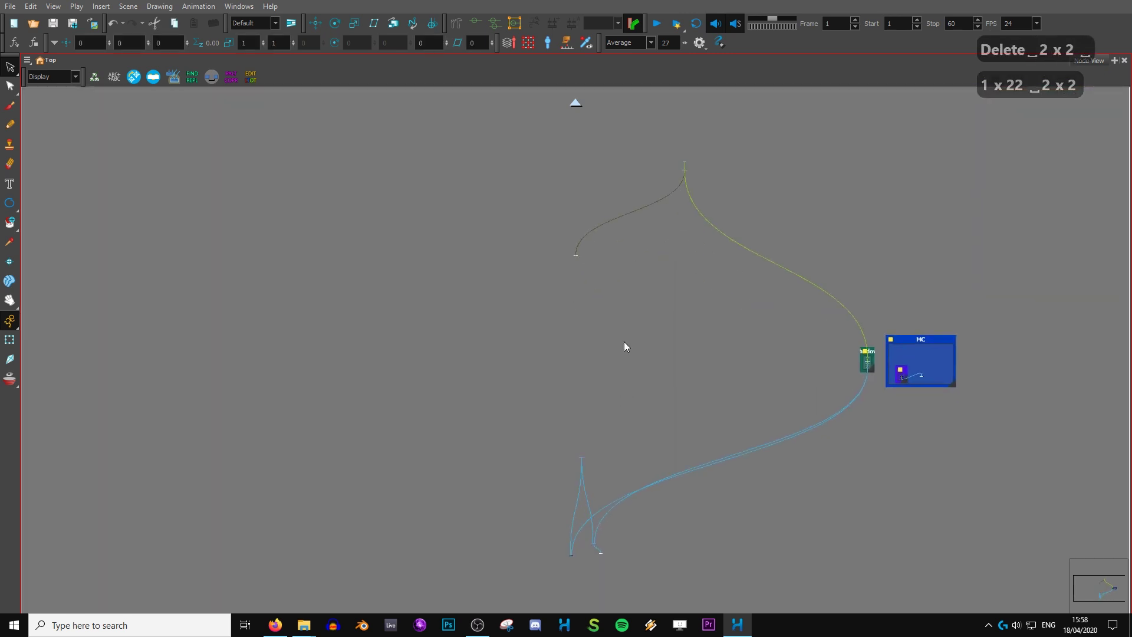
{"action": "key", "text": "2"}
{"action": "key", "text": "2"}
{"action": "key", "text": "2"}
{"action": "key", "text": "space"}
{"action": "left_click_drag", "start_coordinate": [609, 314], "coordinate": [580, 236]}
{"action": "left_click", "coordinate": [599, 495]}
{"action": "key", "text": "space"}
{"action": "left_click_drag", "start_coordinate": [862, 406], "coordinate": [605, 435]}
{"action": "left_click_drag", "start_coordinate": [706, 335], "coordinate": [747, 391]}
{"action": "left_click", "coordinate": [833, 307]}
{"action": "key", "text": "2"}
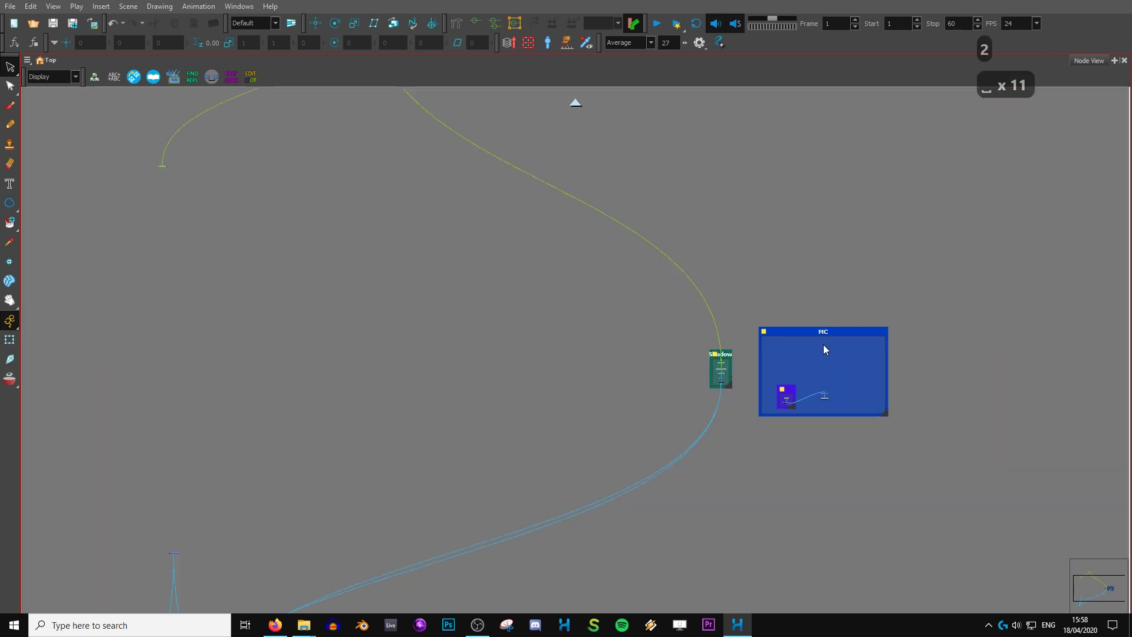
{"action": "key", "text": "2"}
{"action": "key", "text": "2"}
{"action": "key", "text": "2"}
{"action": "key", "text": "2"}
{"action": "key", "text": "1"}
{"action": "key", "text": "1"}
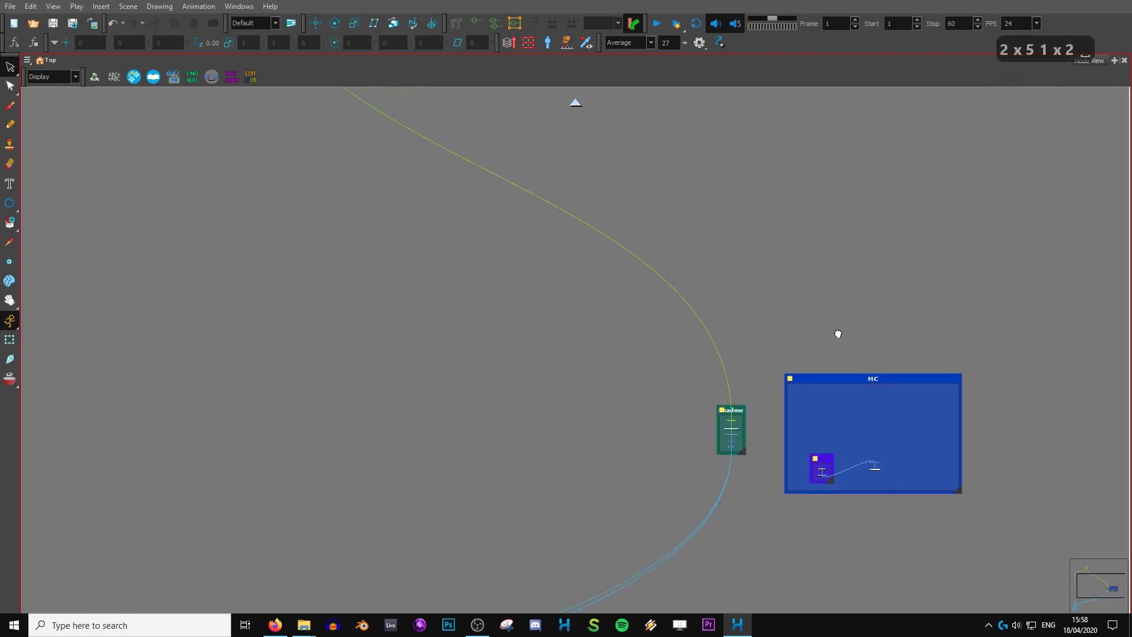
{"action": "left_click_drag", "start_coordinate": [838, 334], "coordinate": [898, 398]}
Examine the Multi-Port-Out, composite and display nodes at the lower end of the group's network
{"action": "key", "text": "1"}
{"action": "key", "text": "1"}
{"action": "key", "text": "1"}
{"action": "key", "text": "space"}
{"action": "left_click_drag", "start_coordinate": [594, 198], "coordinate": [605, 152]}
{"action": "key", "text": "1"}
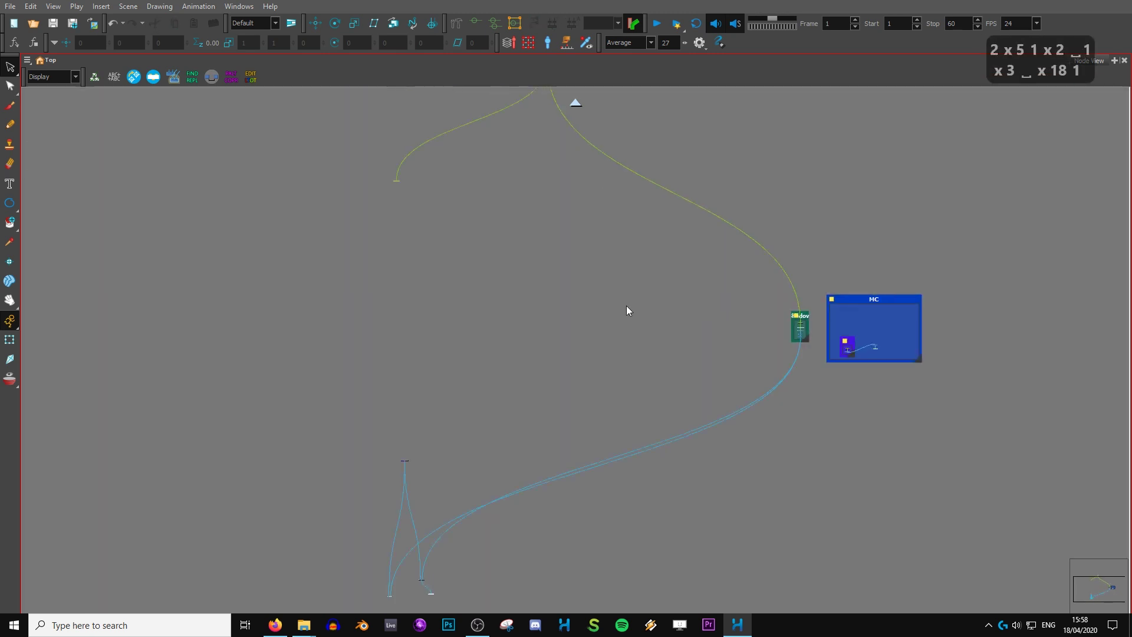
{"action": "key", "text": "1"}
{"action": "key", "text": "space"}
{"action": "key", "text": "2"}
{"action": "key", "text": "2"}
{"action": "key", "text": "2"}
{"action": "key", "text": "2"}
{"action": "key", "text": "2"}
{"action": "key", "text": "2"}
{"action": "key", "text": "2"}
{"action": "key", "text": "2"}
{"action": "key", "text": "2"}
{"action": "key", "text": "2"}
{"action": "key", "text": "2"}
{"action": "key", "text": "2"}
{"action": "key", "text": "2"}
{"action": "key", "text": "2"}
{"action": "key", "text": "2"}
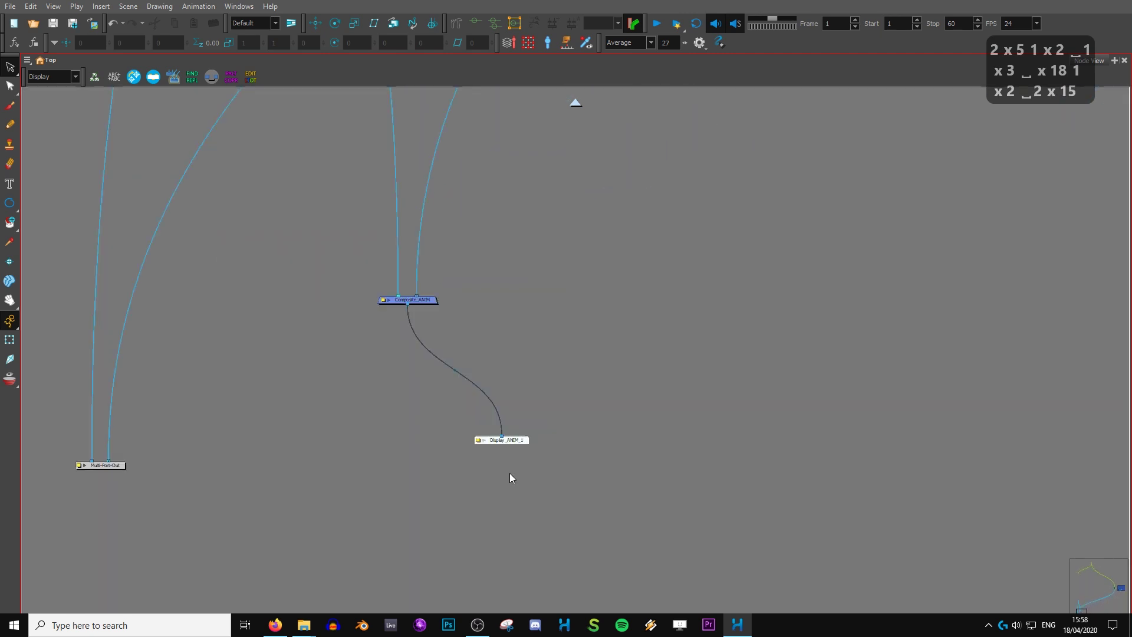
Return to the top-level network and move the Name_Here group node farther below the 1-1_Name_Here-P peg
{"action": "key", "text": "1"}
{"action": "key", "text": "1"}
{"action": "key", "text": "1"}
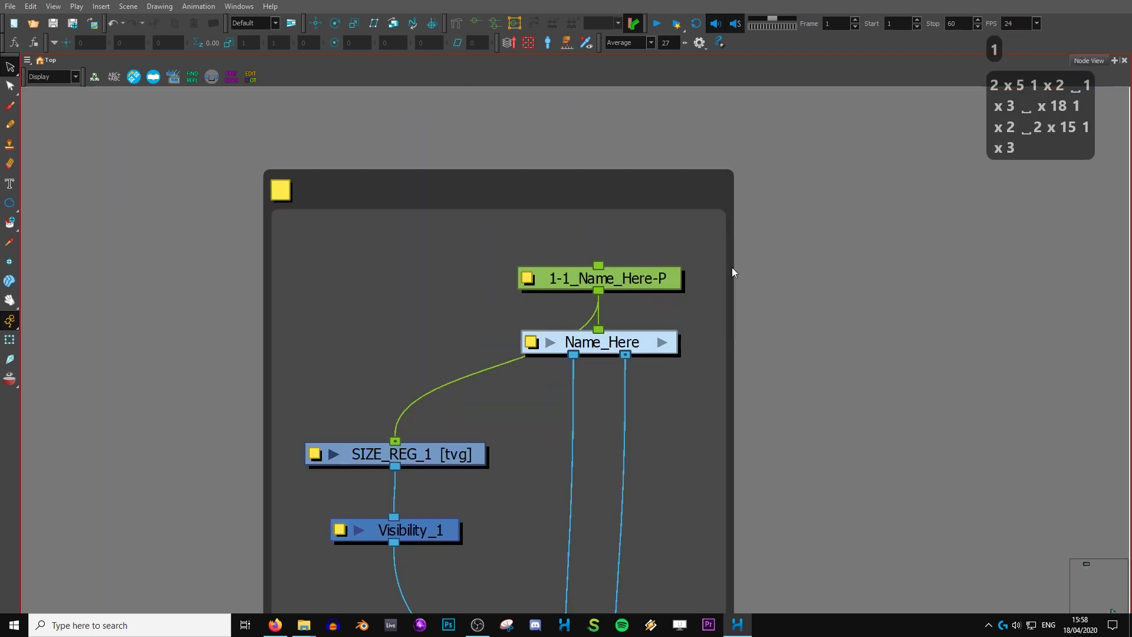
{"action": "key", "text": "1"}
{"action": "key", "text": "1"}
{"action": "key", "text": "space"}
{"action": "key", "text": "2"}
{"action": "key", "text": "2"}
{"action": "key", "text": "2"}
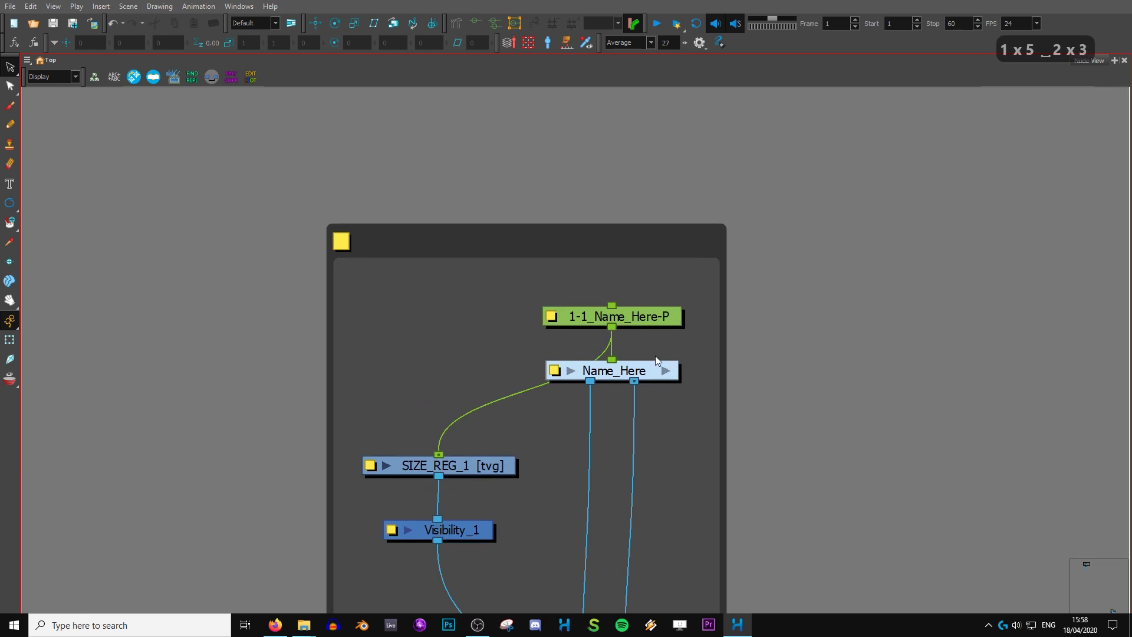
{"action": "key", "text": "space"}
{"action": "left_click_drag", "start_coordinate": [667, 439], "coordinate": [660, 396]}
{"action": "left_click_drag", "start_coordinate": [676, 308], "coordinate": [635, 361]}
{"action": "left_click_drag", "start_coordinate": [642, 328], "coordinate": [642, 374]}
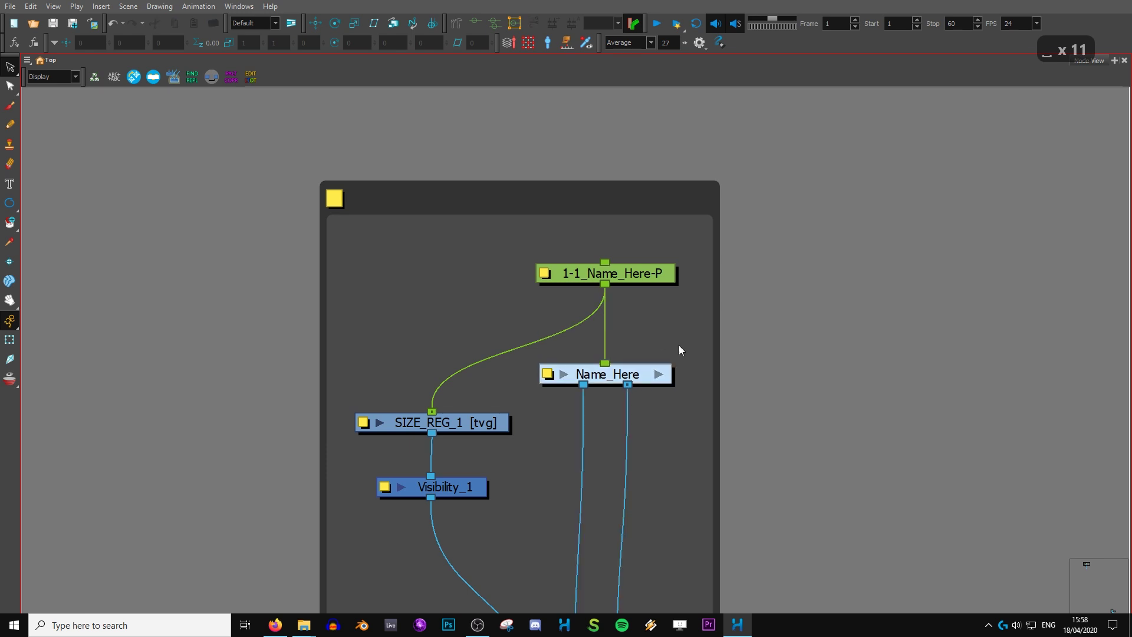
Move the Name_Here group node back up closer to its peg
{"action": "key", "text": "space"}
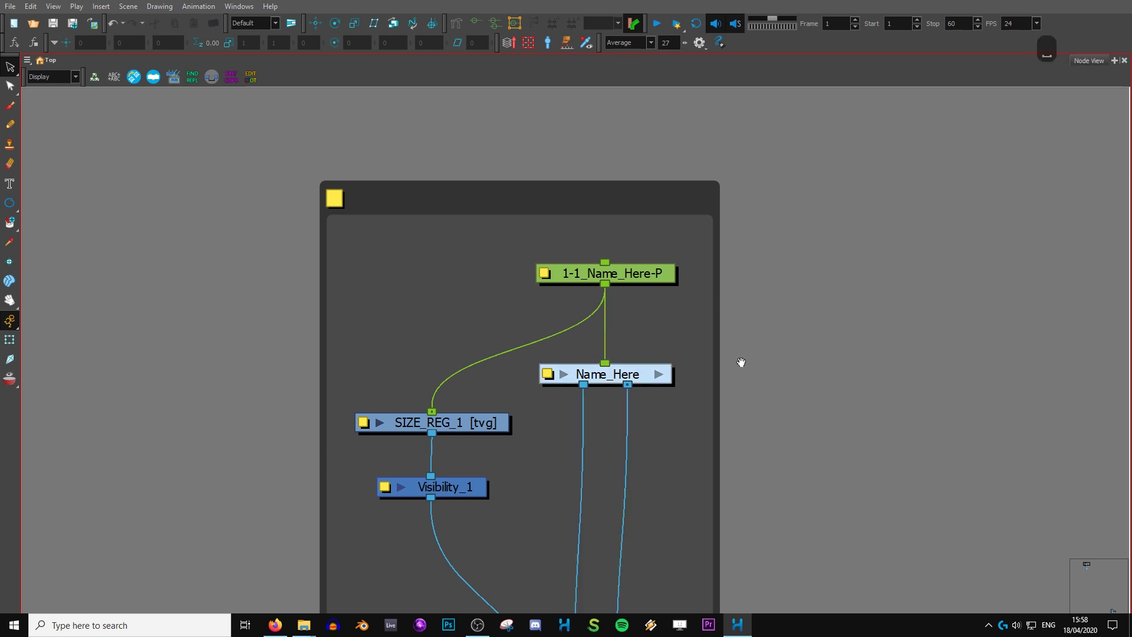
{"action": "left_click_drag", "start_coordinate": [740, 361], "coordinate": [748, 301]}
{"action": "key", "text": "1"}
{"action": "key", "text": "1"}
{"action": "key", "text": "1"}
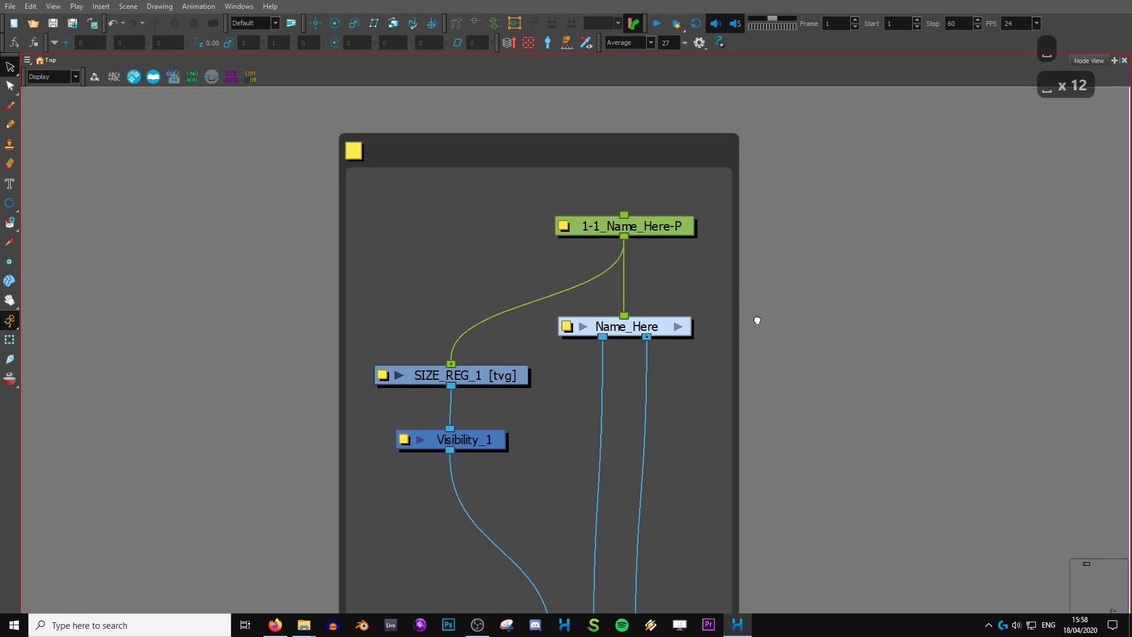
{"action": "key", "text": "2"}
{"action": "key", "text": "2"}
{"action": "key", "text": "2"}
{"action": "left_click_drag", "start_coordinate": [614, 362], "coordinate": [613, 318]}
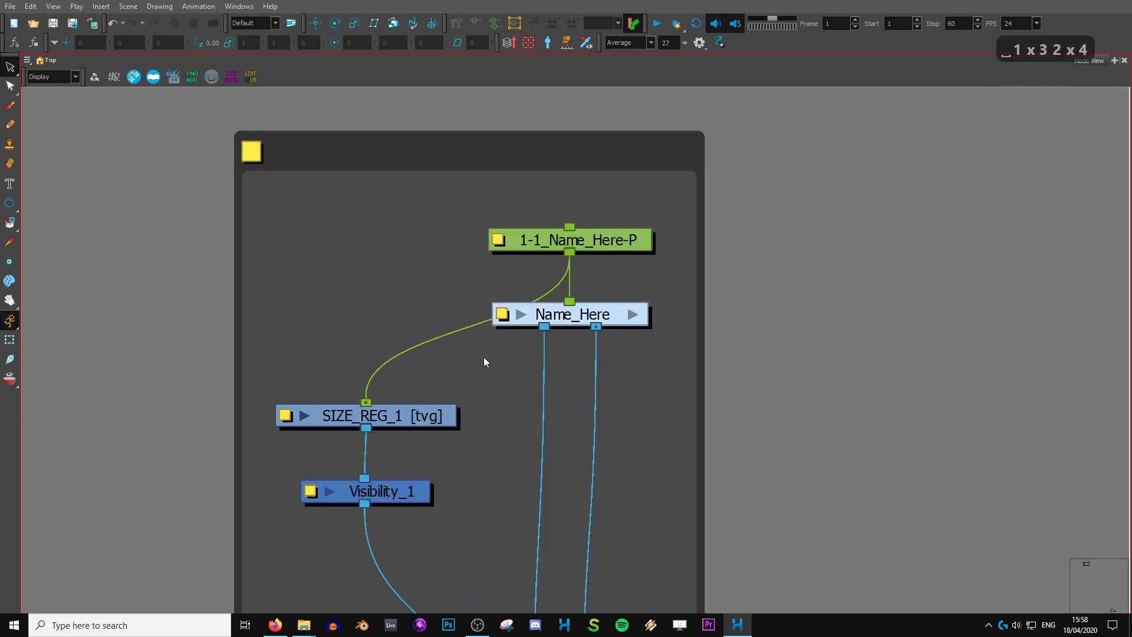
Rename the 1-1_Name_Here-P peg and Name_Here group with Find and Replace, replacing "Name_Here" with "DogBlack"
{"action": "left_click_drag", "start_coordinate": [673, 206], "coordinate": [467, 341]}
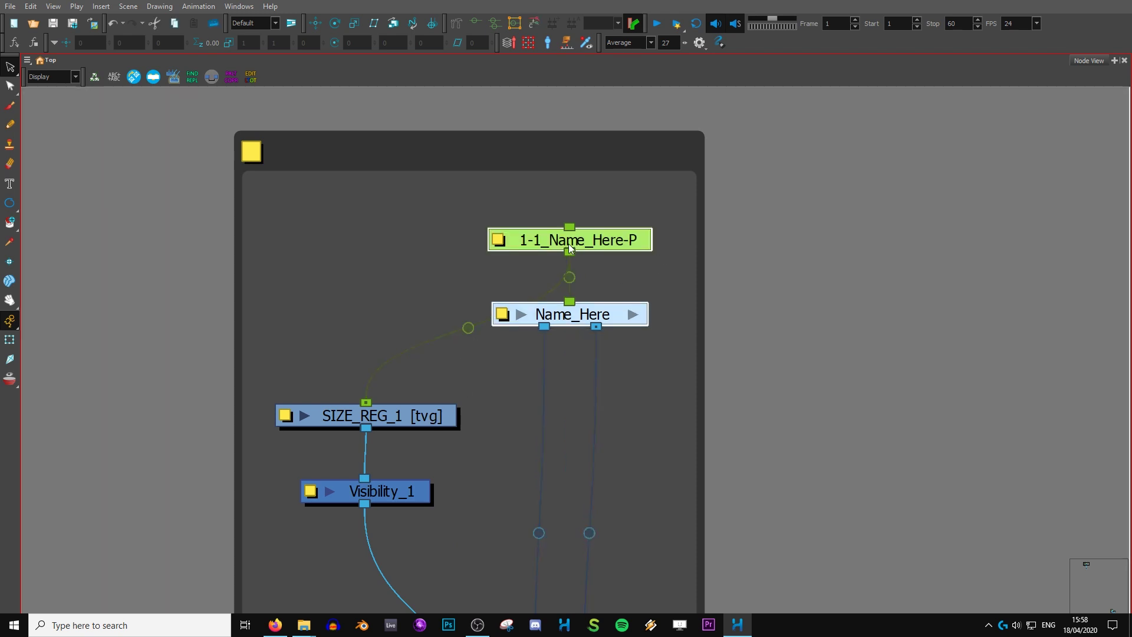
{"action": "left_click", "coordinate": [192, 76]}
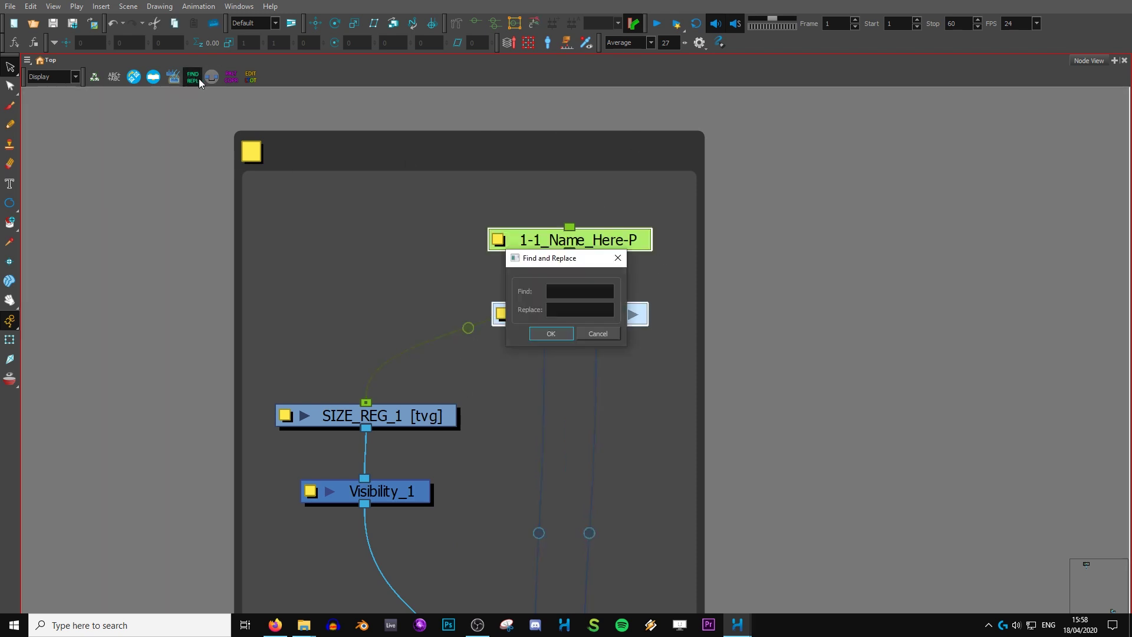
{"action": "type", "text": "Na"}
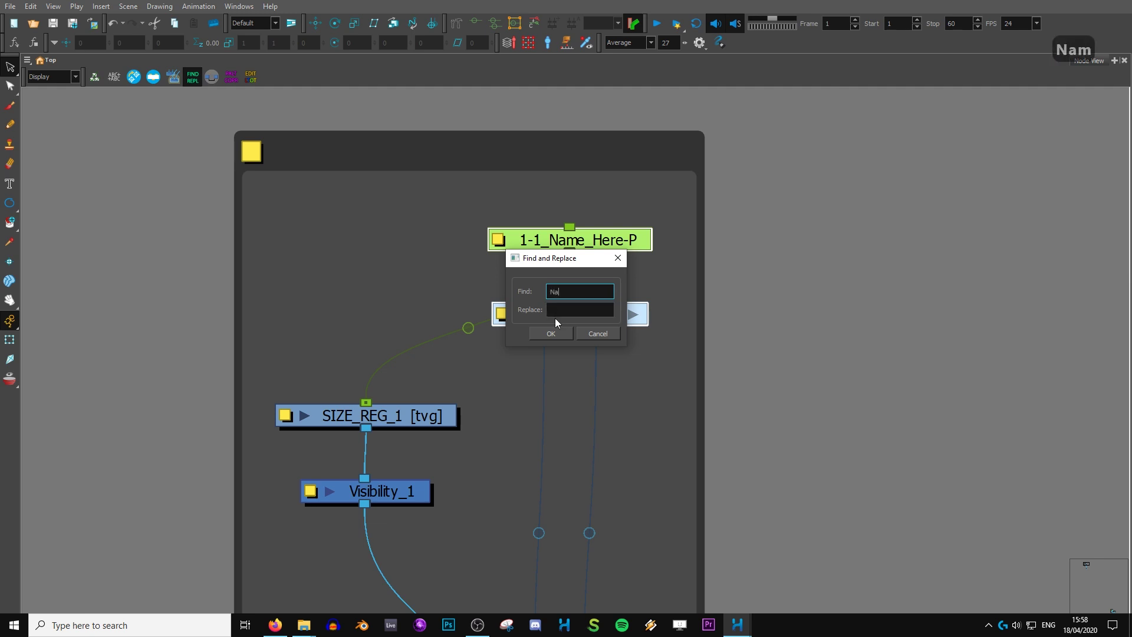
{"action": "type", "text": "me_Here"}
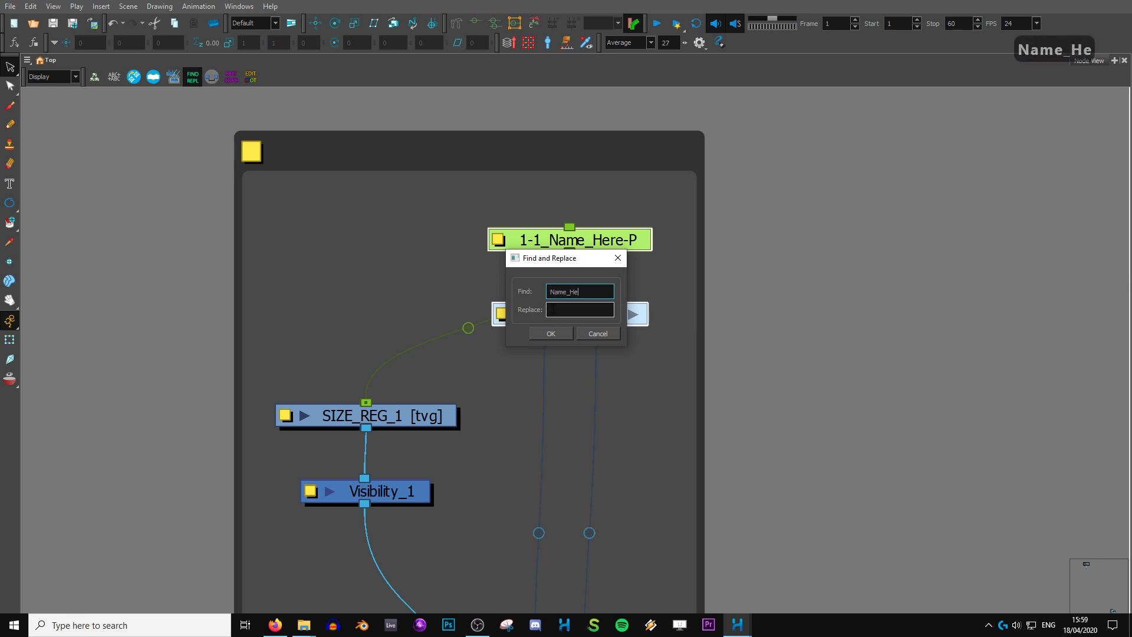
{"action": "key", "text": "Tab"}
{"action": "type", "text": "Do"}
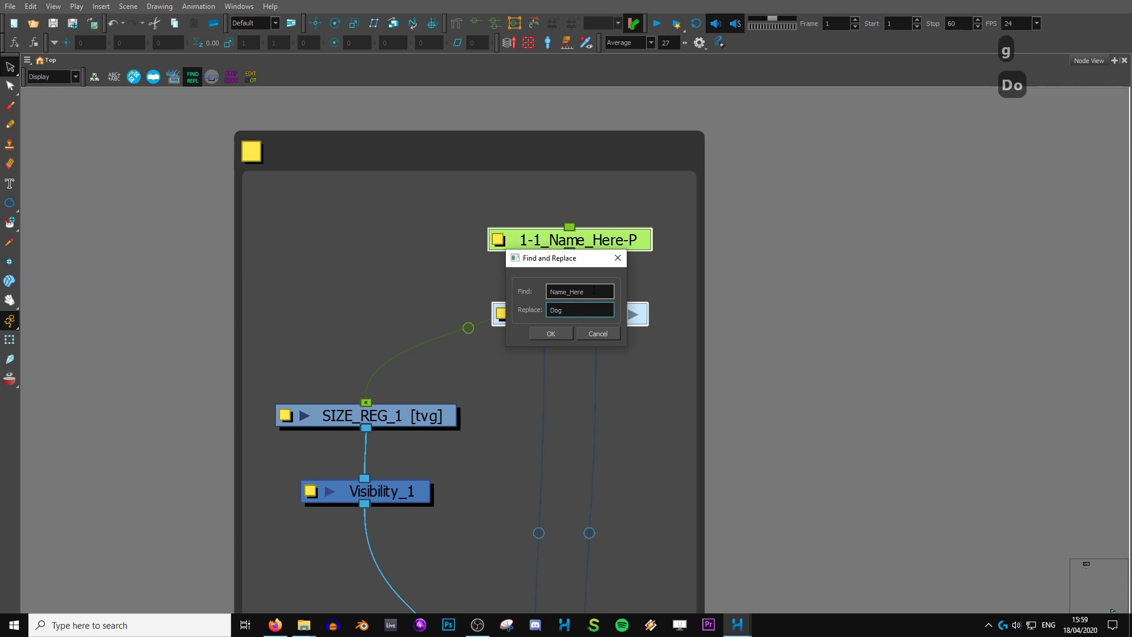
{"action": "type", "text": "gBlack"}
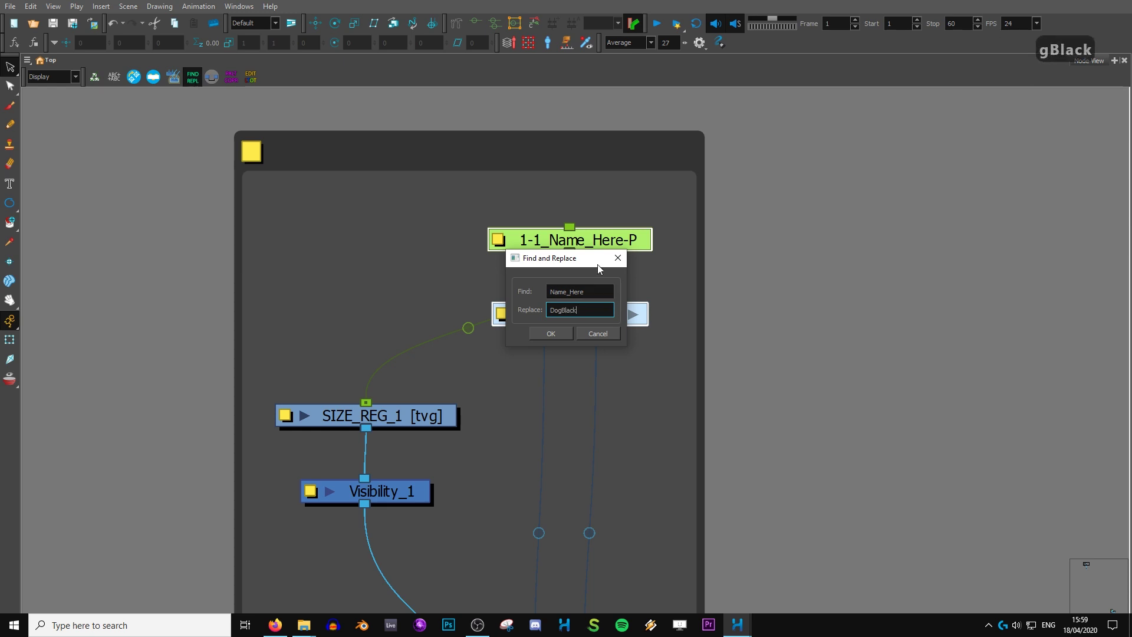
{"action": "left_click", "coordinate": [551, 333]}
Open the DogBlack group and check the name of its shadow master peg
{"action": "key", "text": "2"}
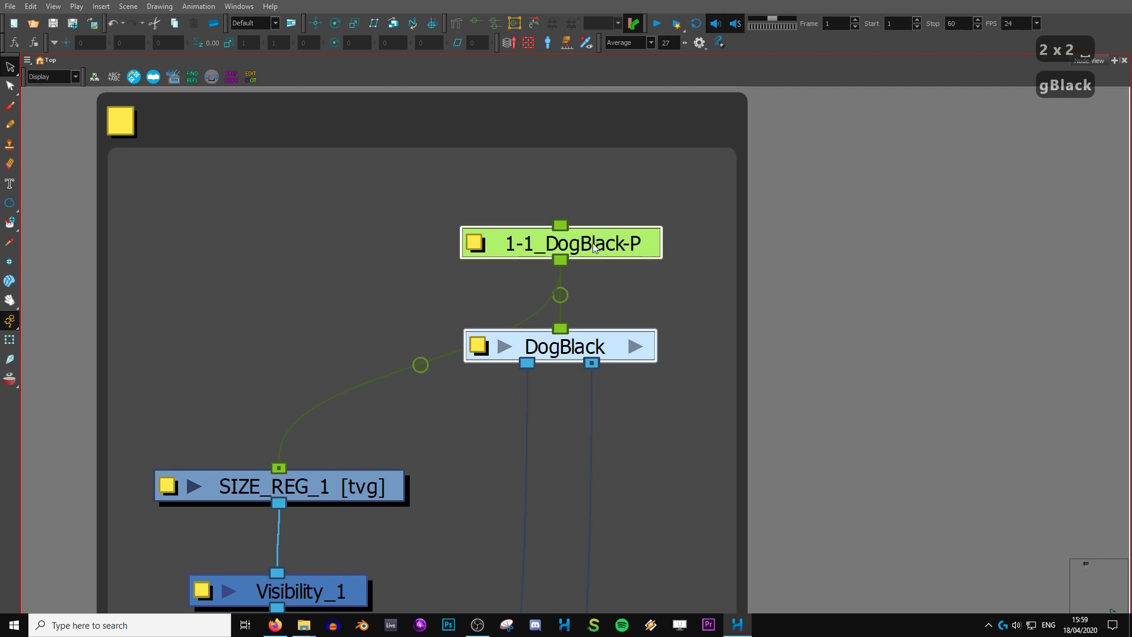
{"action": "left_click", "coordinate": [634, 351]}
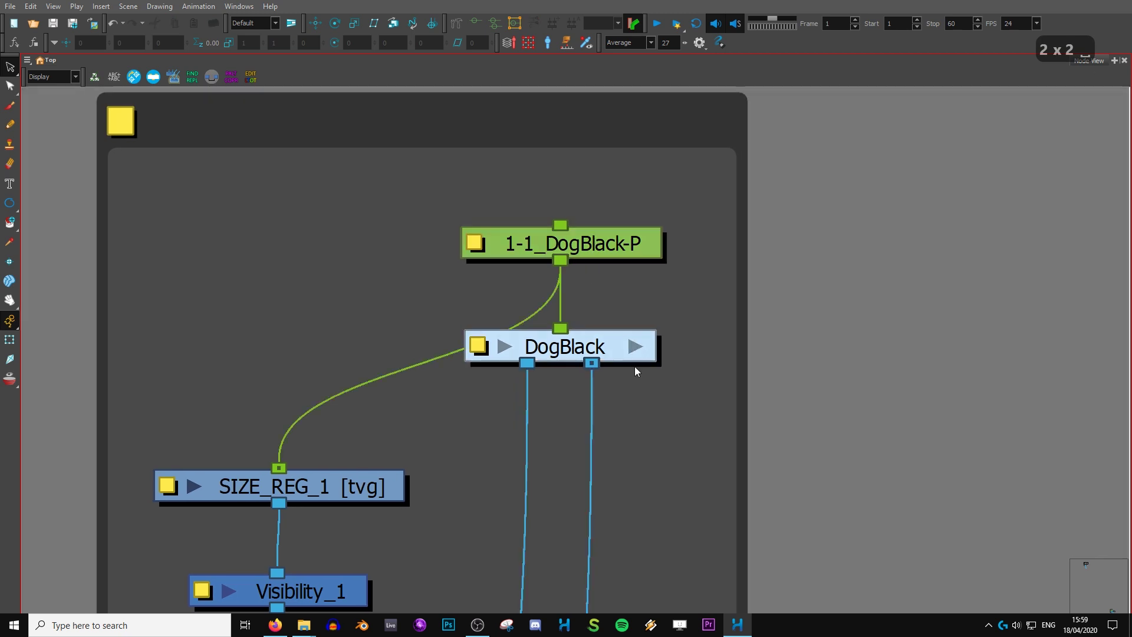
{"action": "key", "text": "1"}
{"action": "key", "text": "1"}
{"action": "key", "text": "1"}
{"action": "key", "text": "1"}
{"action": "key", "text": "1"}
{"action": "key", "text": "1"}
{"action": "key", "text": "1"}
{"action": "key", "text": "1"}
{"action": "key", "text": "1"}
{"action": "key", "text": "1"}
{"action": "key", "text": "1"}
{"action": "key", "text": "1"}
{"action": "key", "text": "1"}
{"action": "key", "text": "1"}
{"action": "key", "text": "1"}
{"action": "key", "text": "1"}
{"action": "key", "text": "1"}
{"action": "key", "text": "1"}
{"action": "key", "text": "1"}
{"action": "key", "text": "1"}
{"action": "key", "text": "1"}
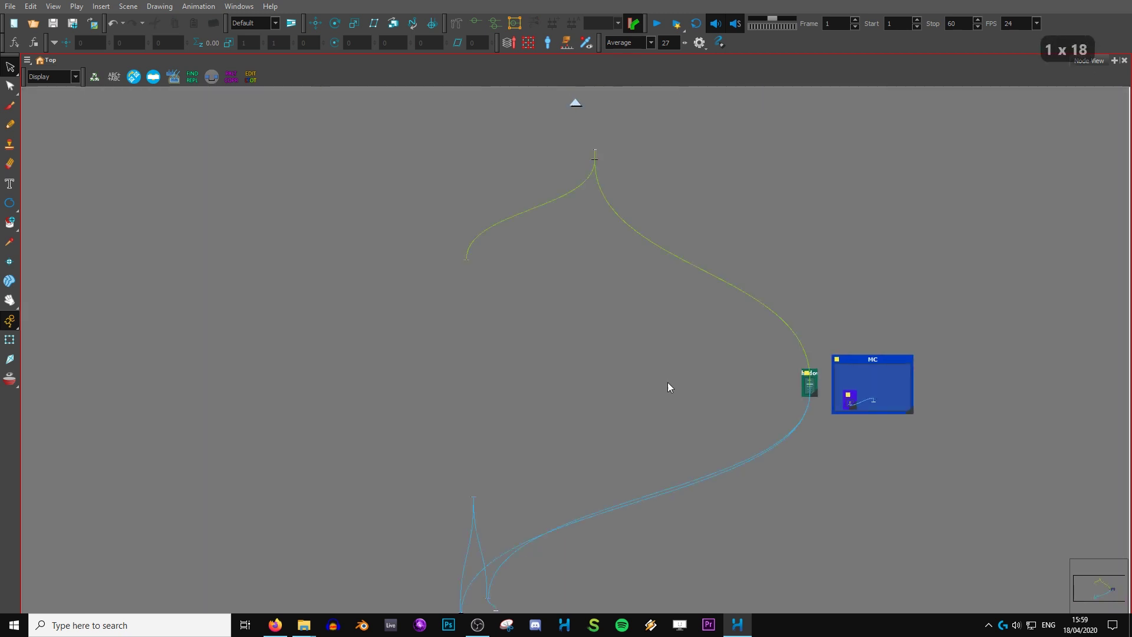
{"action": "key", "text": "2"}
{"action": "key", "text": "2"}
{"action": "key", "text": "2"}
{"action": "key", "text": "2"}
{"action": "key", "text": "2"}
{"action": "key", "text": "2"}
{"action": "key", "text": "2"}
{"action": "key", "text": "2"}
{"action": "key", "text": "2"}
{"action": "key", "text": "2"}
{"action": "key", "text": "2"}
{"action": "key", "text": "2"}
{"action": "key", "text": "2"}
{"action": "key", "text": "2"}
{"action": "key", "text": "2"}
{"action": "key", "text": "2"}
{"action": "key", "text": "2"}
{"action": "key", "text": "2"}
{"action": "key", "text": "2"}
{"action": "key", "text": "2"}
{"action": "key", "text": "2"}
{"action": "key", "text": "2"}
{"action": "key", "text": "2"}
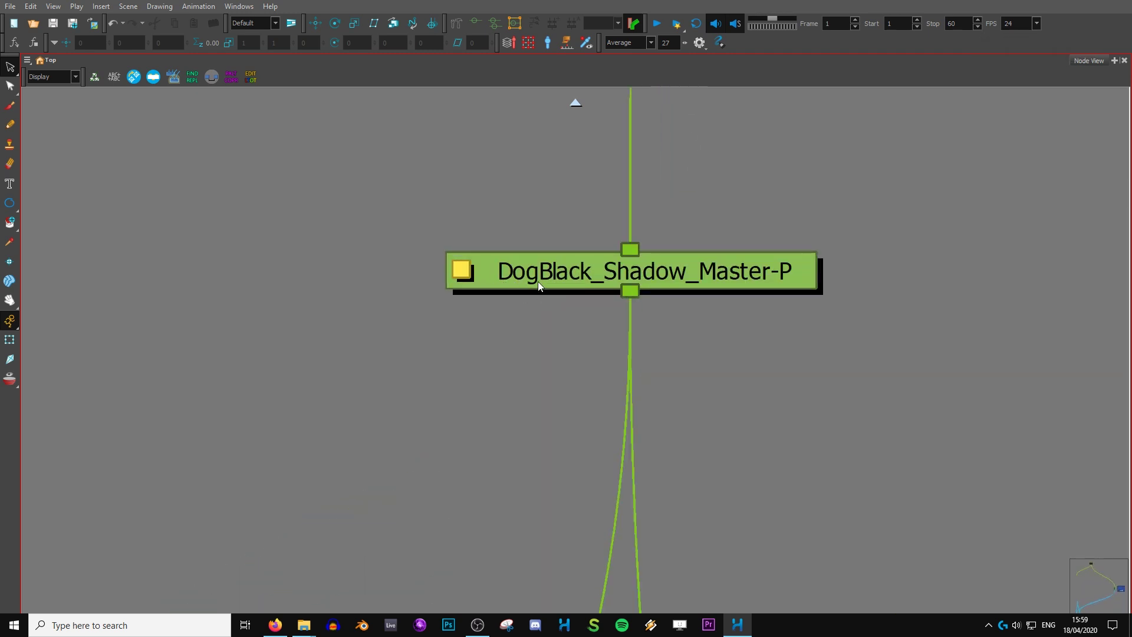
Follow the green connection to the group's main master peg and check its name
{"action": "key", "text": "1"}
{"action": "key", "text": "1"}
{"action": "key", "text": "1"}
{"action": "key", "text": "1"}
{"action": "key", "text": "1"}
{"action": "key", "text": "1"}
{"action": "key", "text": "1"}
{"action": "key", "text": "1"}
{"action": "key", "text": "1"}
{"action": "key", "text": "1"}
{"action": "key", "text": "1"}
{"action": "key", "text": "1"}
{"action": "key", "text": "1"}
{"action": "key", "text": "1"}
{"action": "key", "text": "1"}
{"action": "key", "text": "1"}
{"action": "key", "text": "1"}
{"action": "key", "text": "1"}
{"action": "key", "text": "space"}
{"action": "left_click_drag", "start_coordinate": [566, 404], "coordinate": [921, 141]}
{"action": "key", "text": "2"}
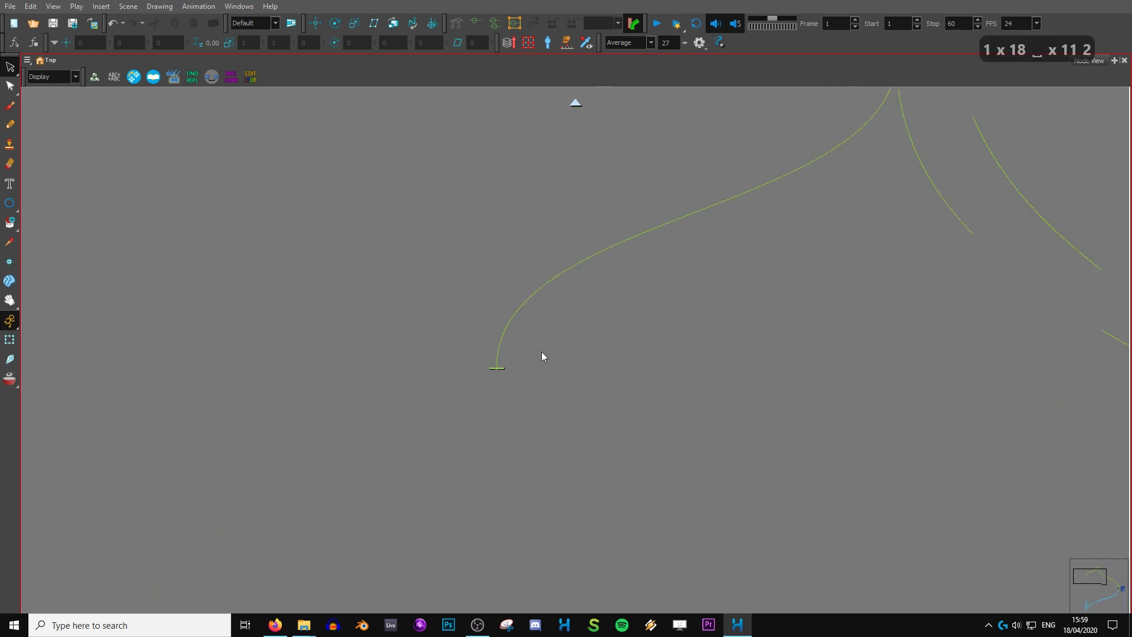
{"action": "key", "text": "2"}
{"action": "key", "text": "2"}
{"action": "key", "text": "2"}
{"action": "key", "text": "2"}
{"action": "key", "text": "2"}
{"action": "key", "text": "2"}
{"action": "key", "text": "2"}
{"action": "key", "text": "2"}
{"action": "key", "text": "2"}
{"action": "key", "text": "2"}
{"action": "key", "text": "2"}
{"action": "key", "text": "2"}
{"action": "key", "text": "2"}
{"action": "key", "text": "2"}
{"action": "key", "text": "2"}
{"action": "key", "text": "2"}
{"action": "key", "text": "2"}
{"action": "key", "text": "2"}
{"action": "key", "text": "2"}
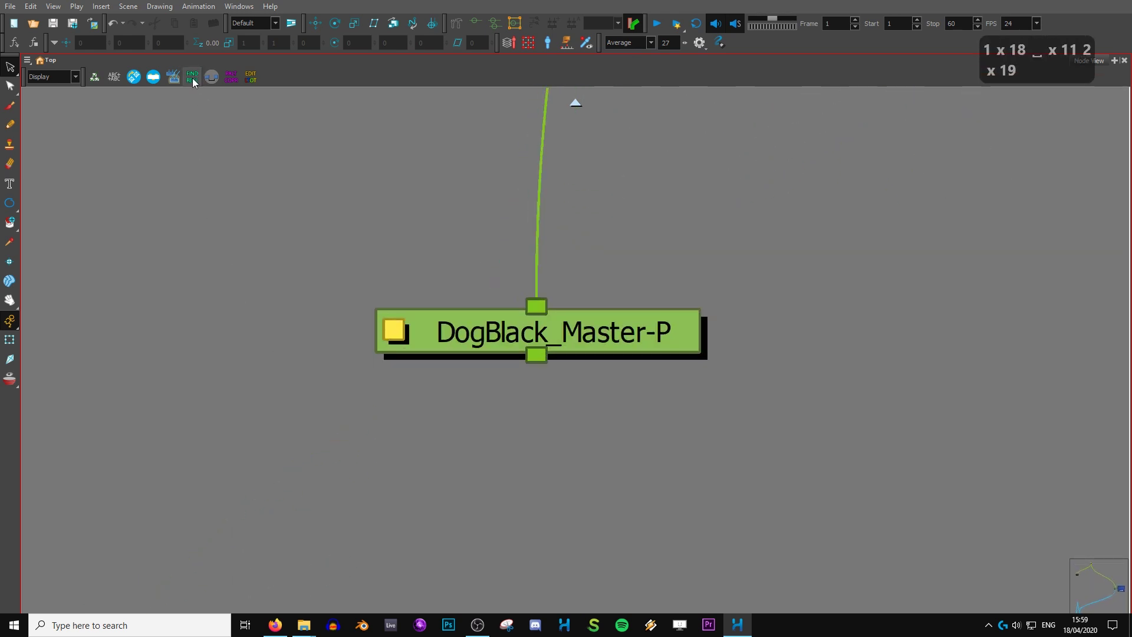
Return to the top-level network and undo the edits back to before the blank character template was added
{"action": "key", "text": "1"}
{"action": "key", "text": "1"}
{"action": "key", "text": "1"}
{"action": "key", "text": "1"}
{"action": "key", "text": "1"}
{"action": "key", "text": "1"}
{"action": "key", "text": "1"}
{"action": "key", "text": "1"}
{"action": "key", "text": "1"}
{"action": "key", "text": "ctrl+z"}
{"action": "key", "text": "ctrl+z"}
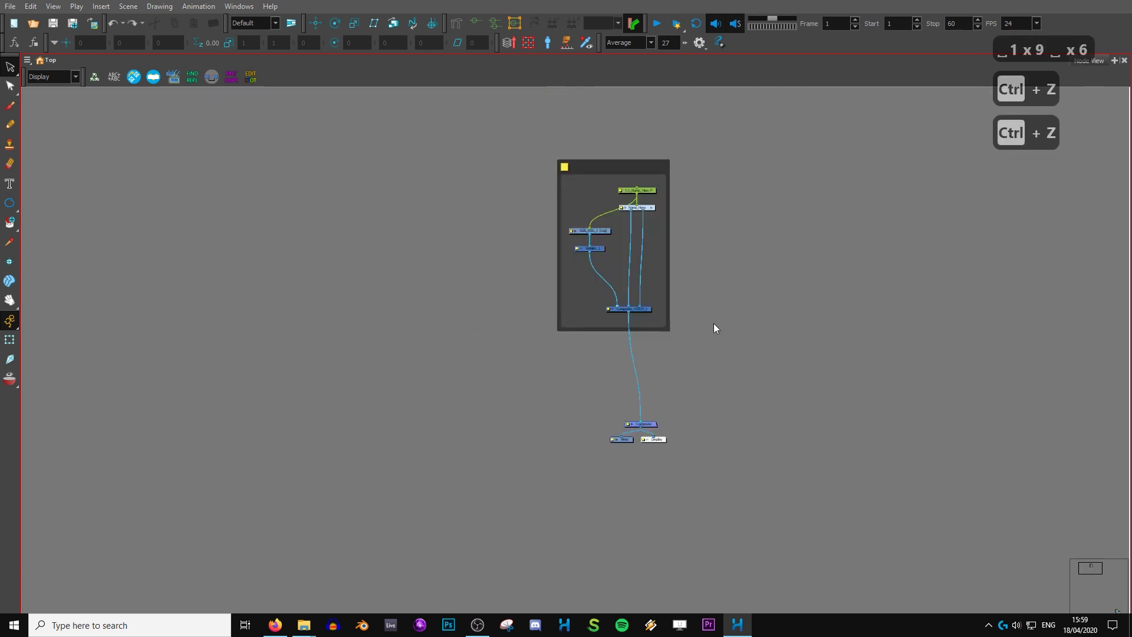
{"action": "key", "text": "ctrl+z"}
{"action": "key", "text": "ctrl+z"}
{"action": "key", "text": "ctrl+z"}
{"action": "key", "text": "ctrl+z"}
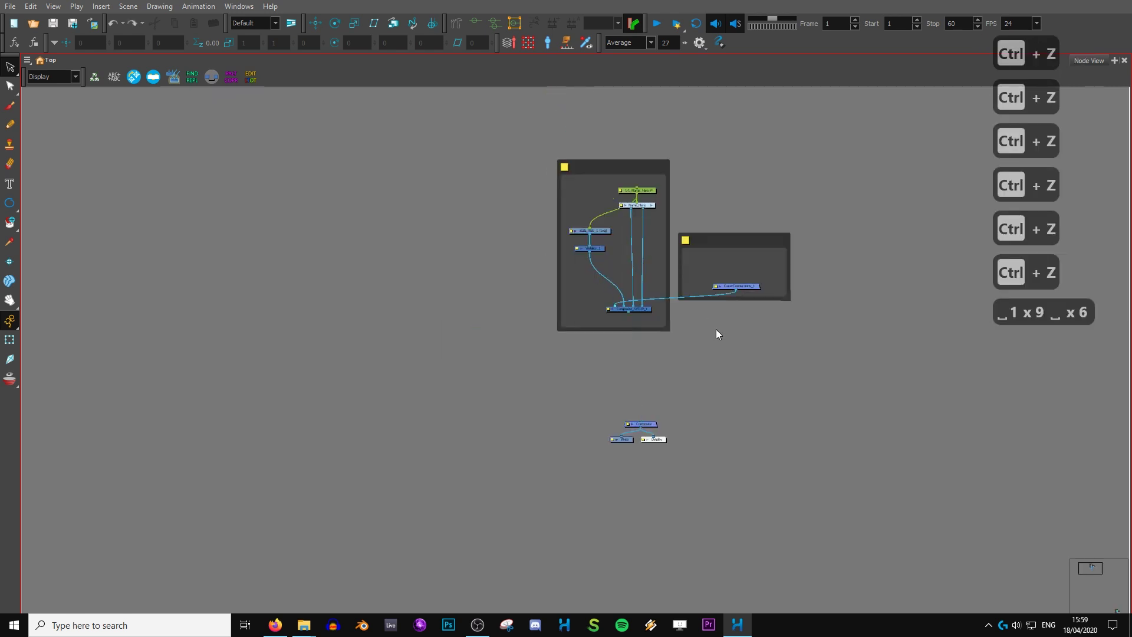
{"action": "key", "text": "ctrl+z"}
{"action": "key", "text": "ctrl+shift+backslash"}
{"action": "key", "text": "ctrl+shift+z"}
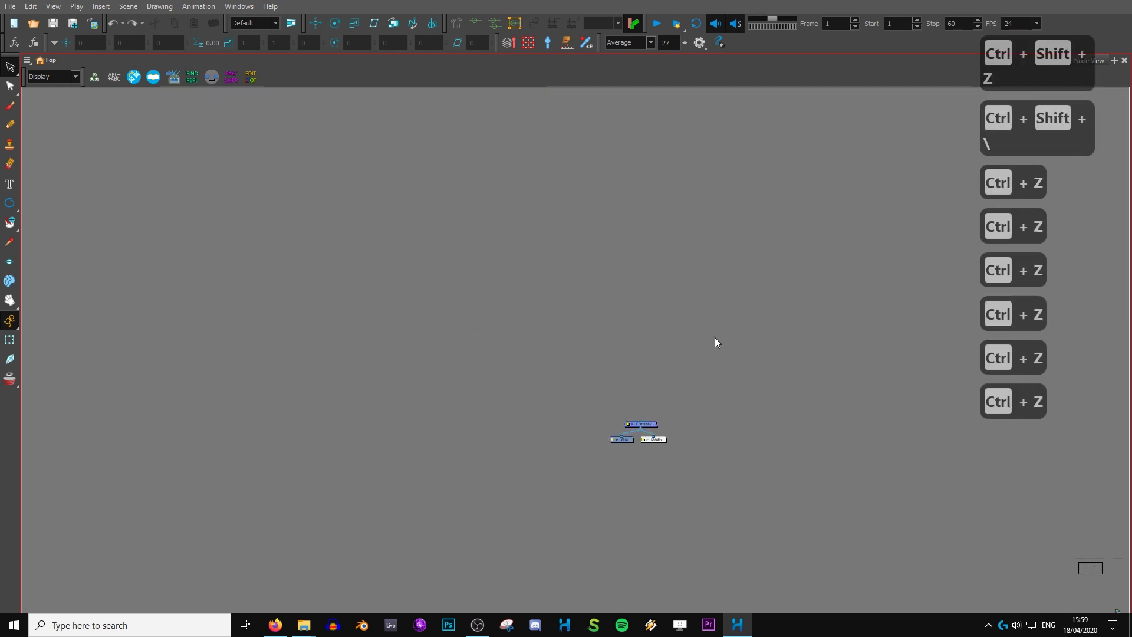
Restore the full-screen Node View to its docked size in the workspace
{"action": "key", "text": "ctrl+f"}
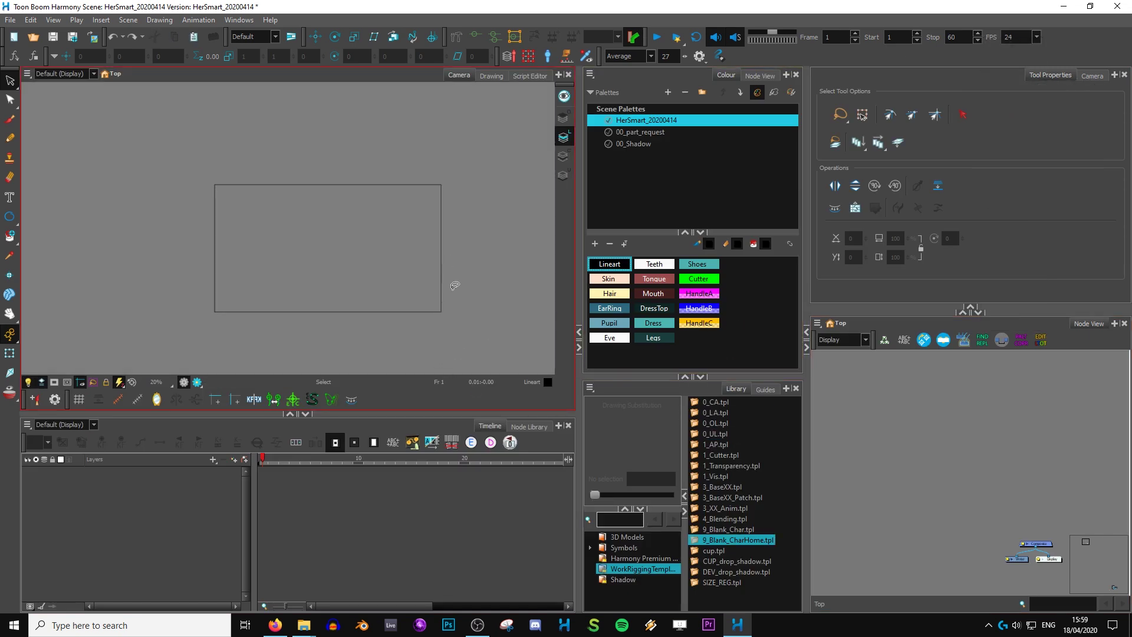
{"action": "key", "text": "space"}
{"action": "left_click_drag", "start_coordinate": [1036, 480], "coordinate": [953, 443]}
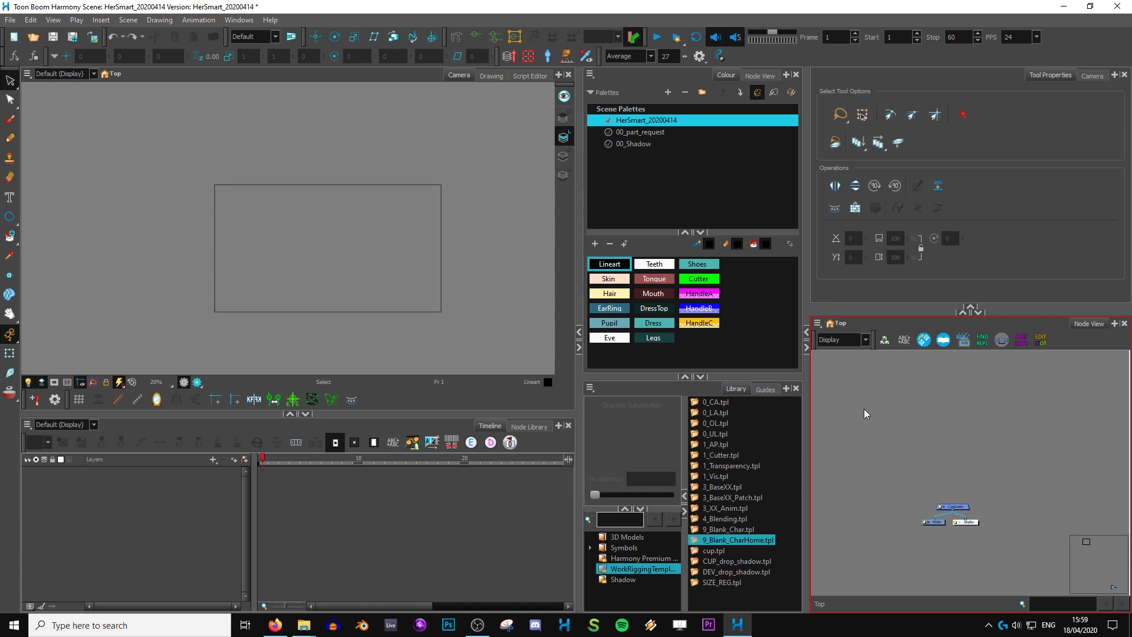
{"action": "key", "text": "space"}
{"action": "left_click_drag", "start_coordinate": [990, 440], "coordinate": [970, 405]}
{"action": "key", "text": "1"}
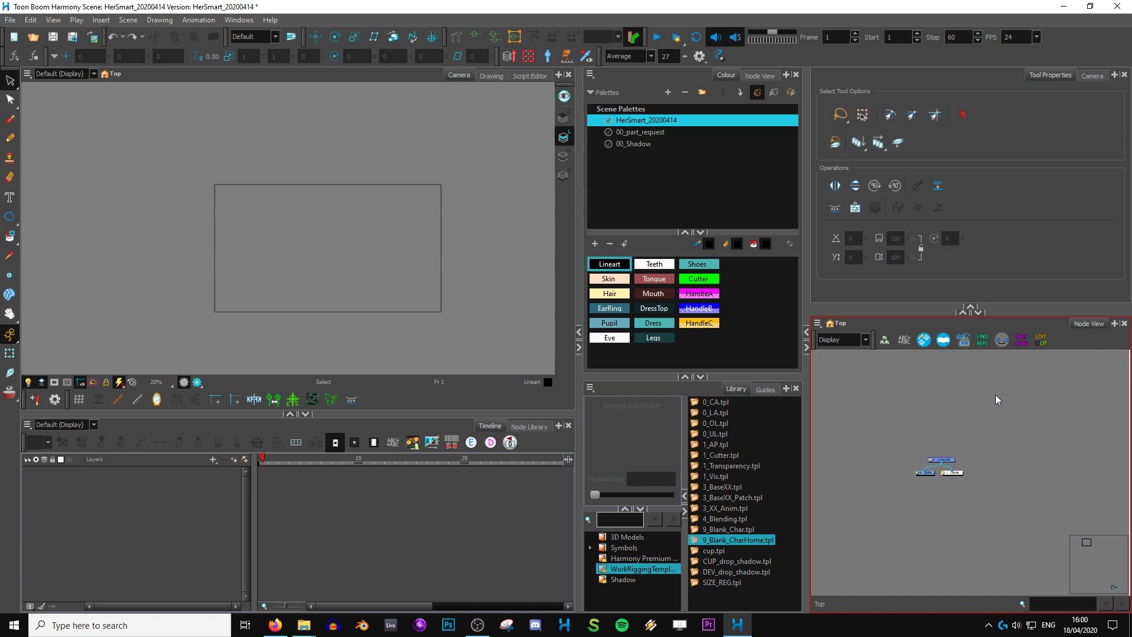
{"action": "left_click", "coordinate": [1036, 223]}
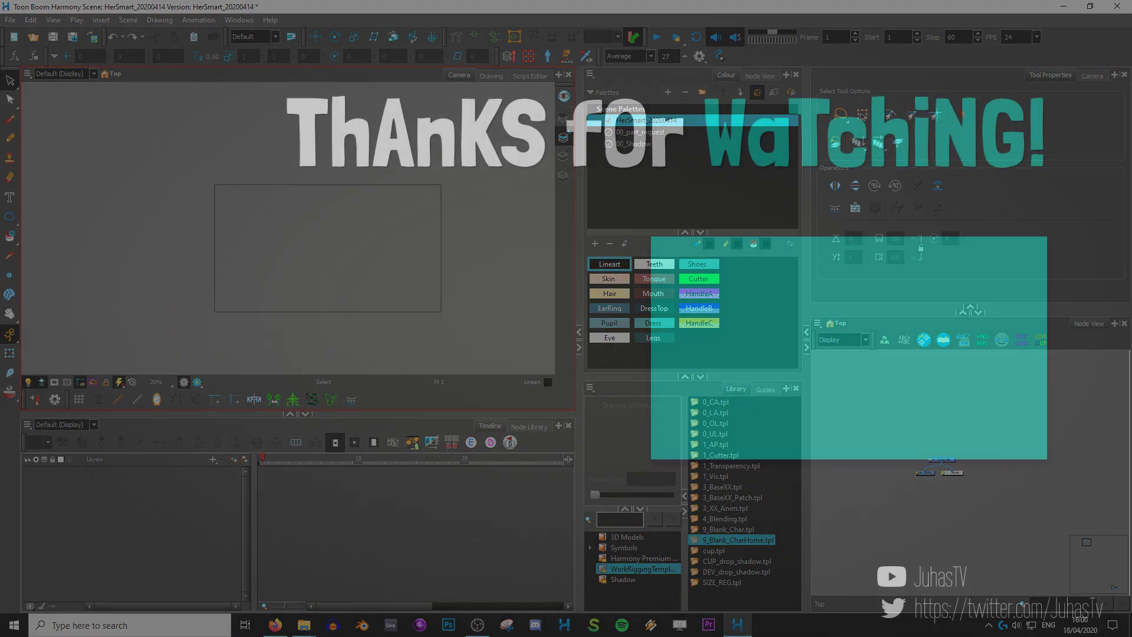